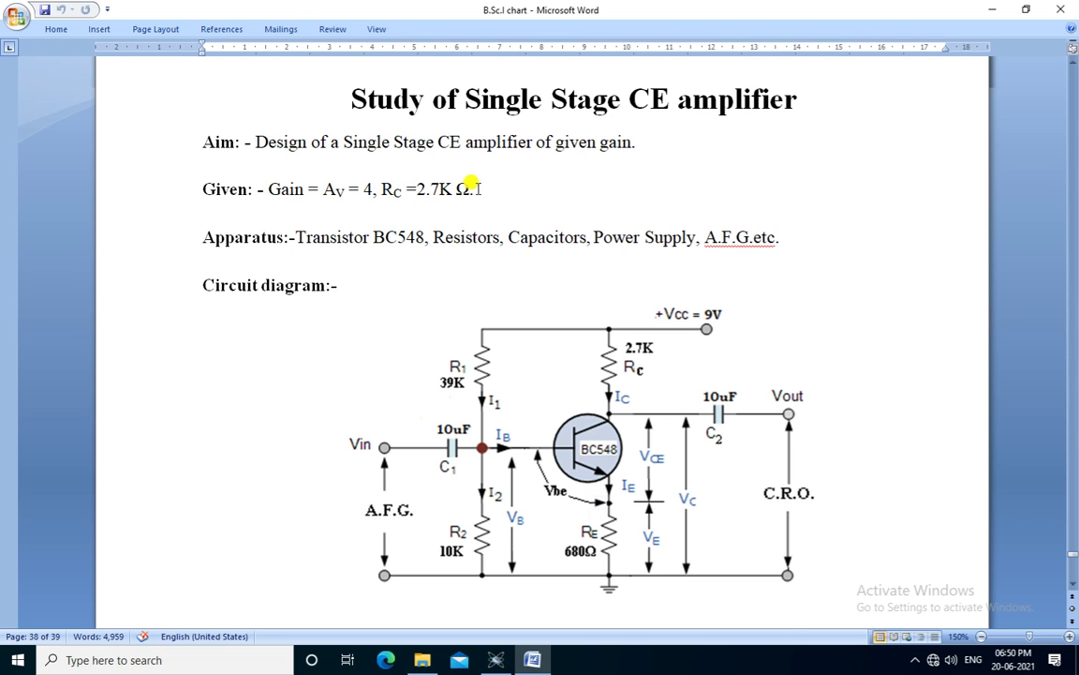
Look over the circuit diagram image in the Word lab document
scroll(471, 186, down, 2)
click(414, 337)
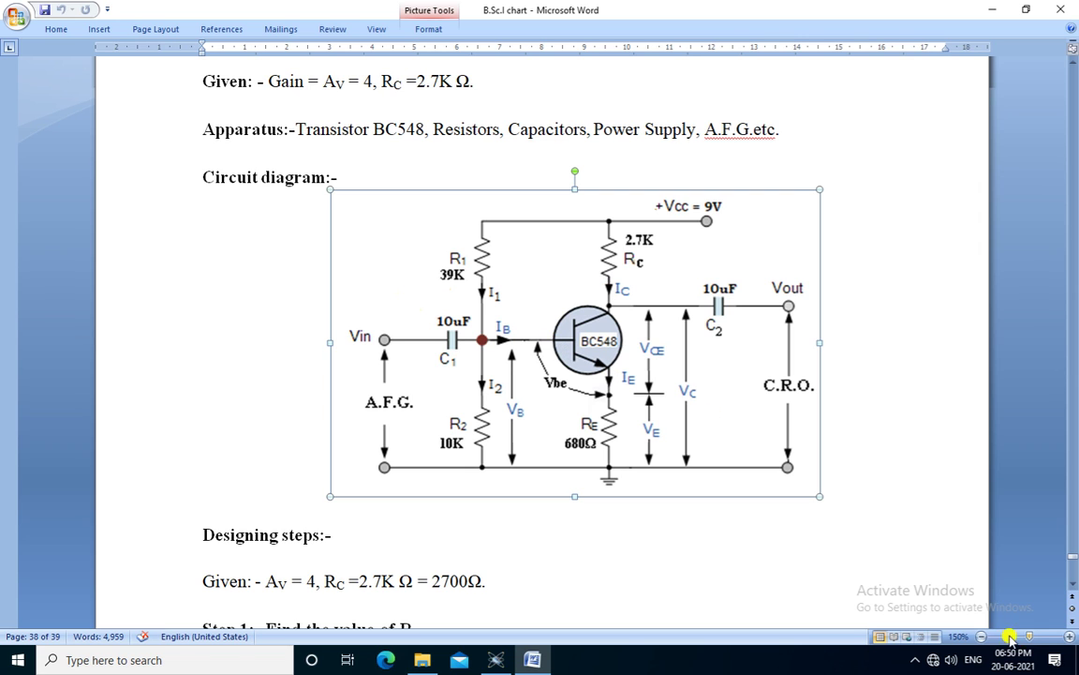
click(916, 660)
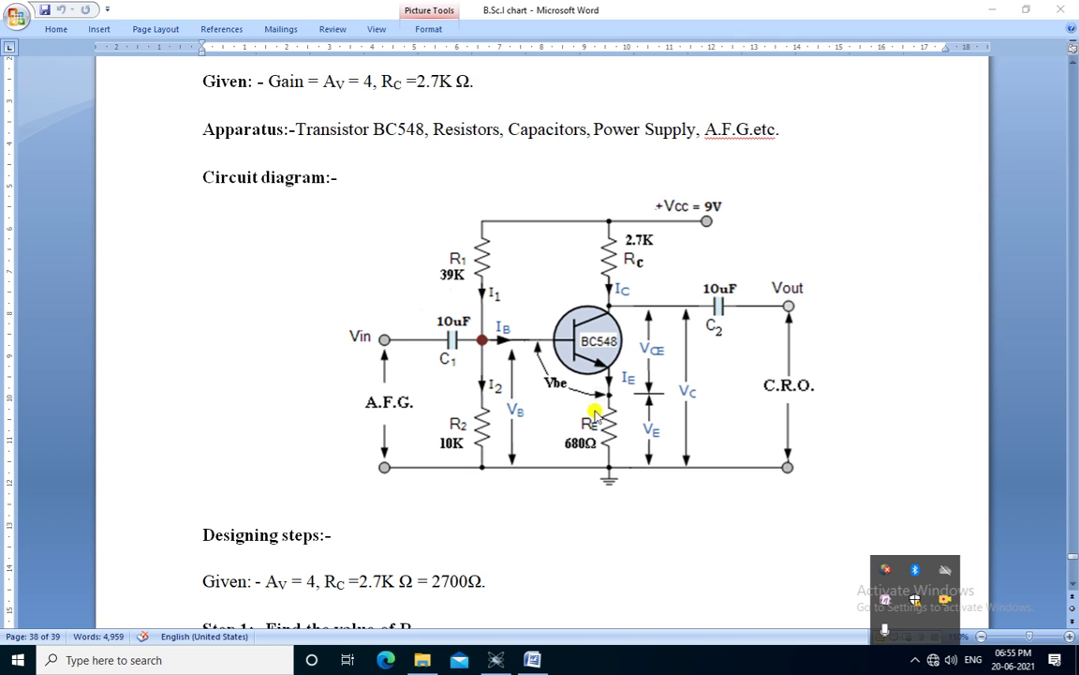
click(560, 384)
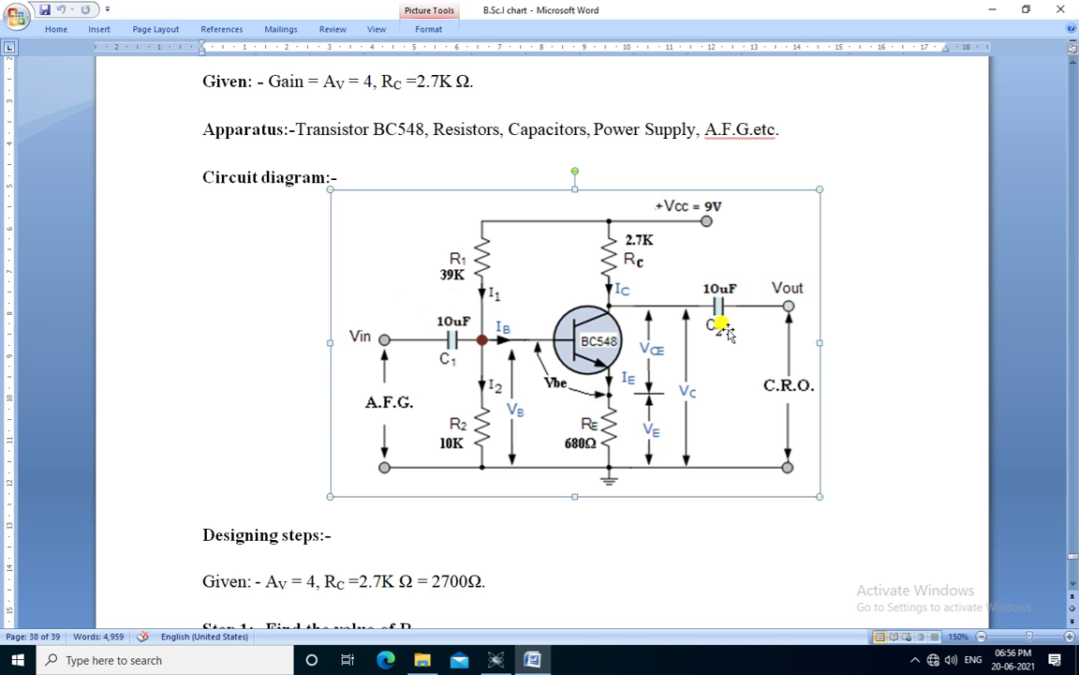
Scroll through the Word lab document down to the observation table
scroll(716, 481, down, 6)
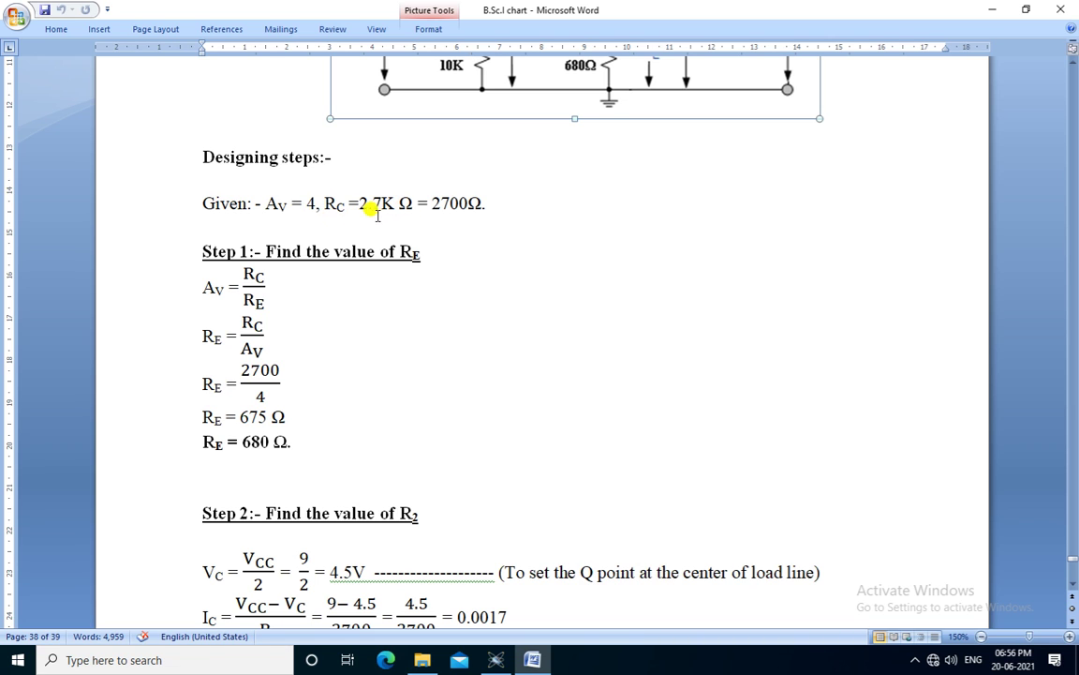
scroll(482, 249, up, 6)
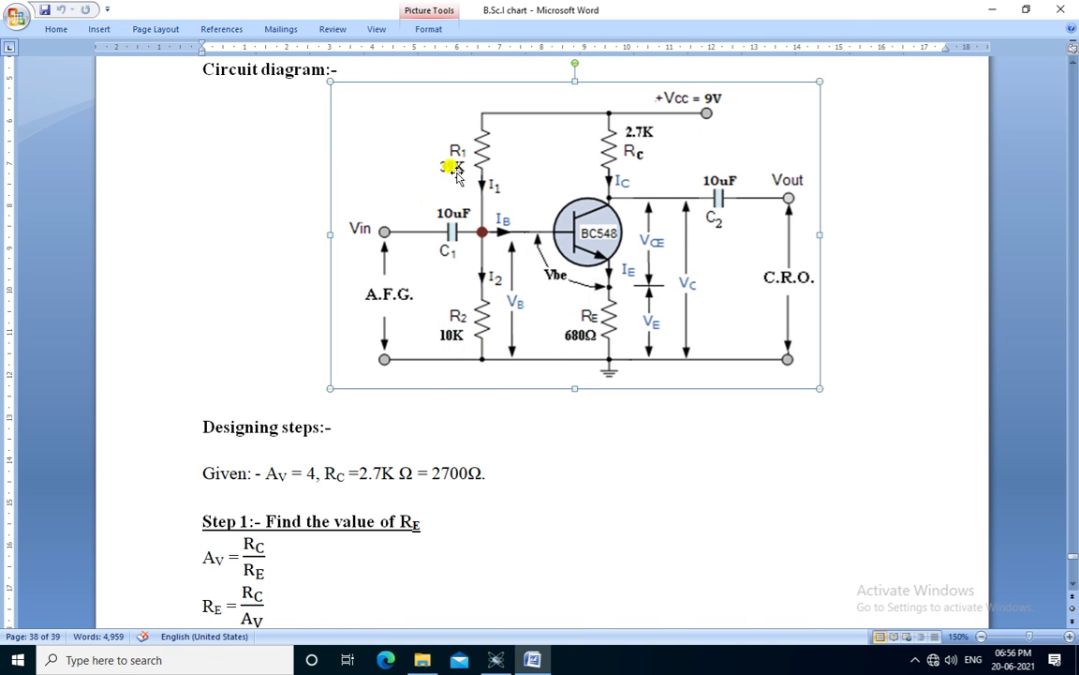
scroll(609, 465, down, 2)
scroll(604, 463, down, 4)
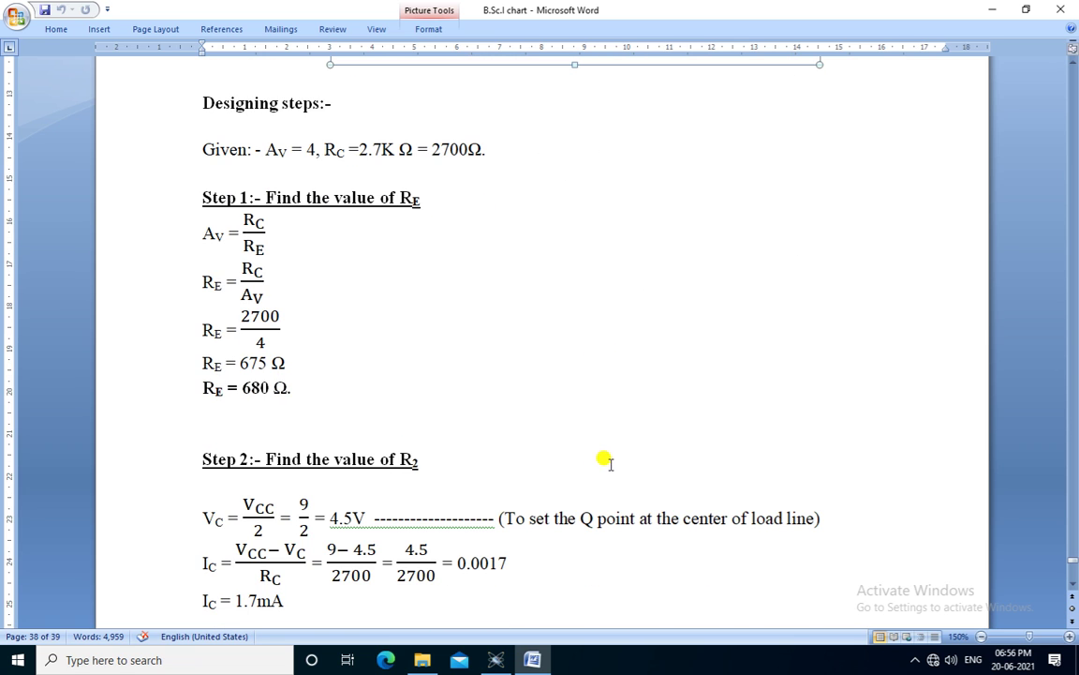
scroll(618, 422, down, 1)
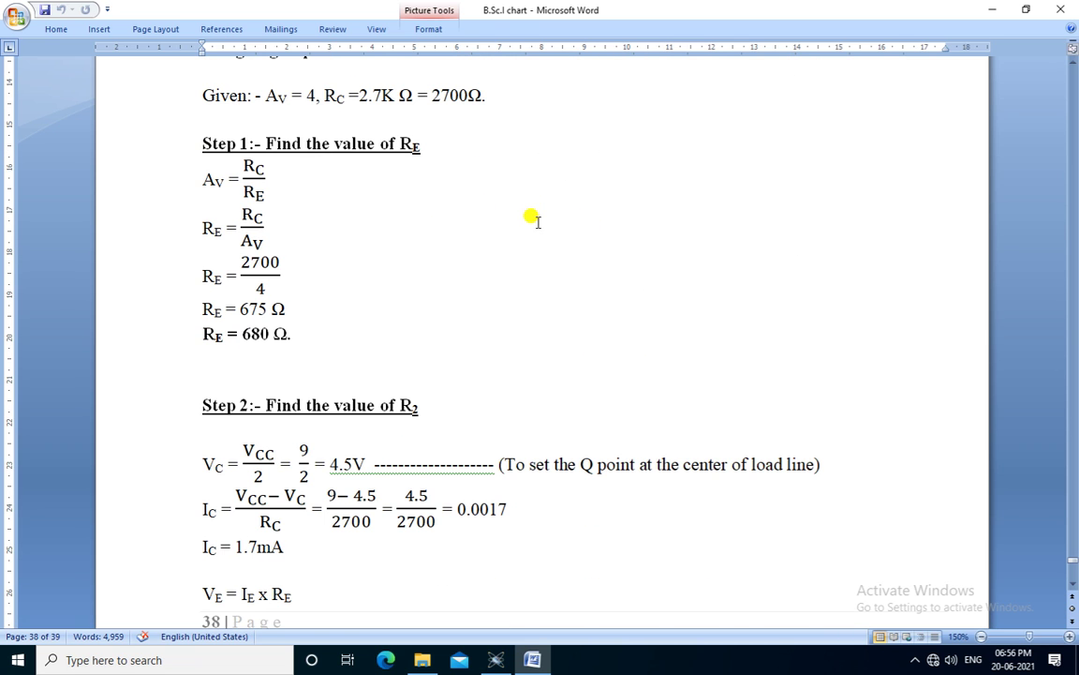
scroll(538, 223, down, 1)
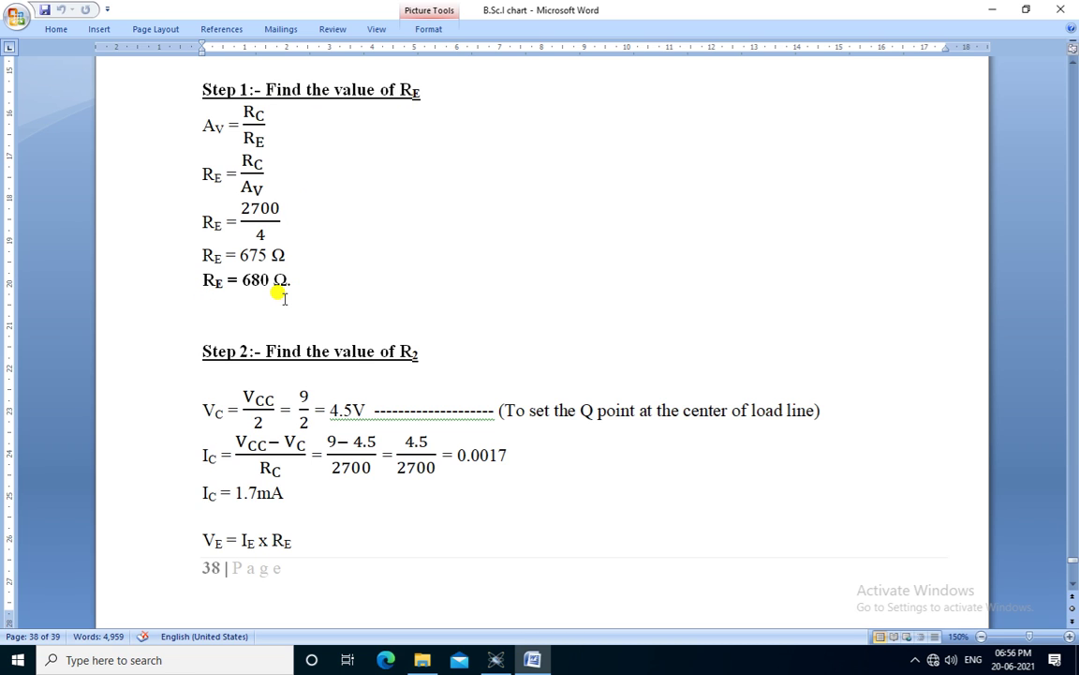
scroll(285, 298, down, 5)
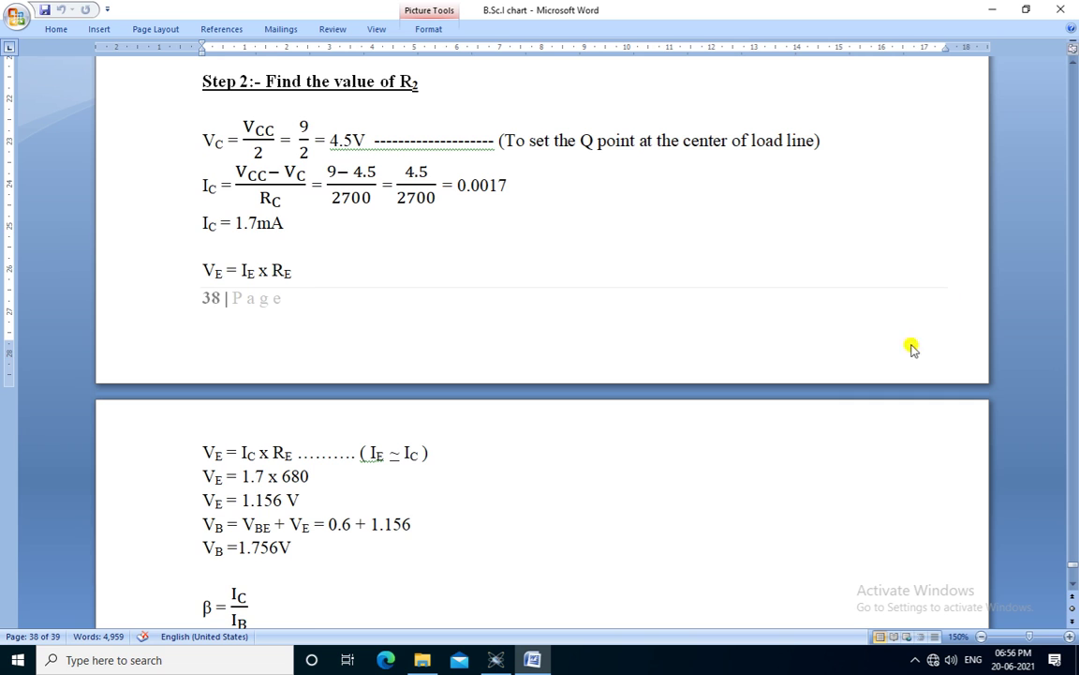
scroll(469, 569, down, 3)
scroll(469, 568, down, 2)
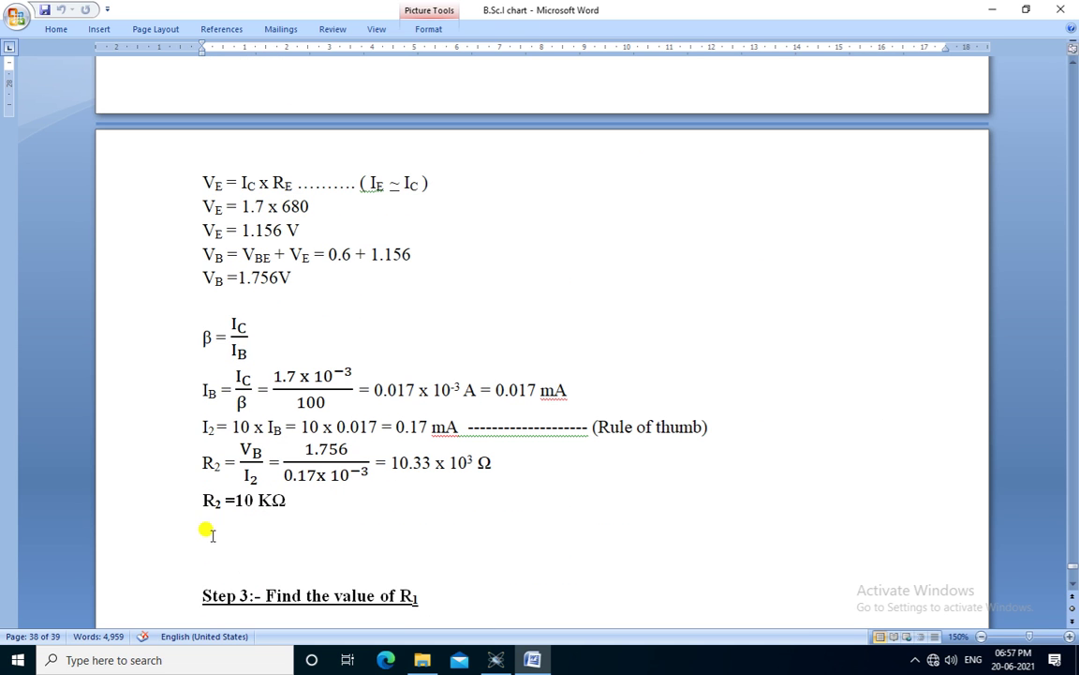
scroll(563, 508, down, 5)
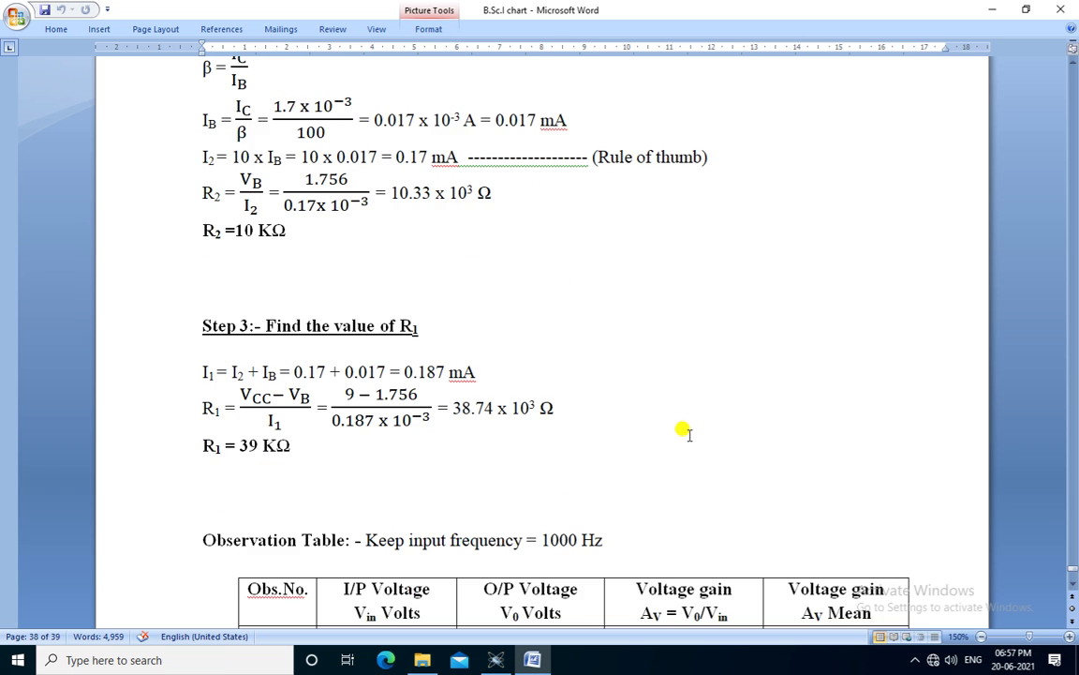
scroll(617, 389, down, 2)
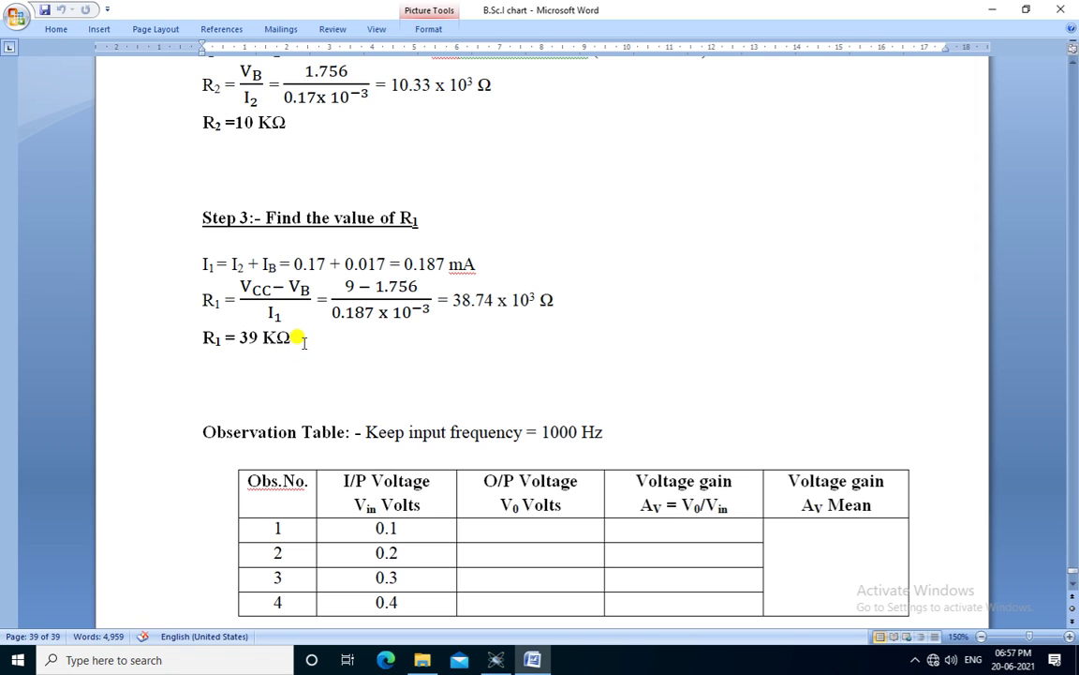
scroll(822, 354, down, 2)
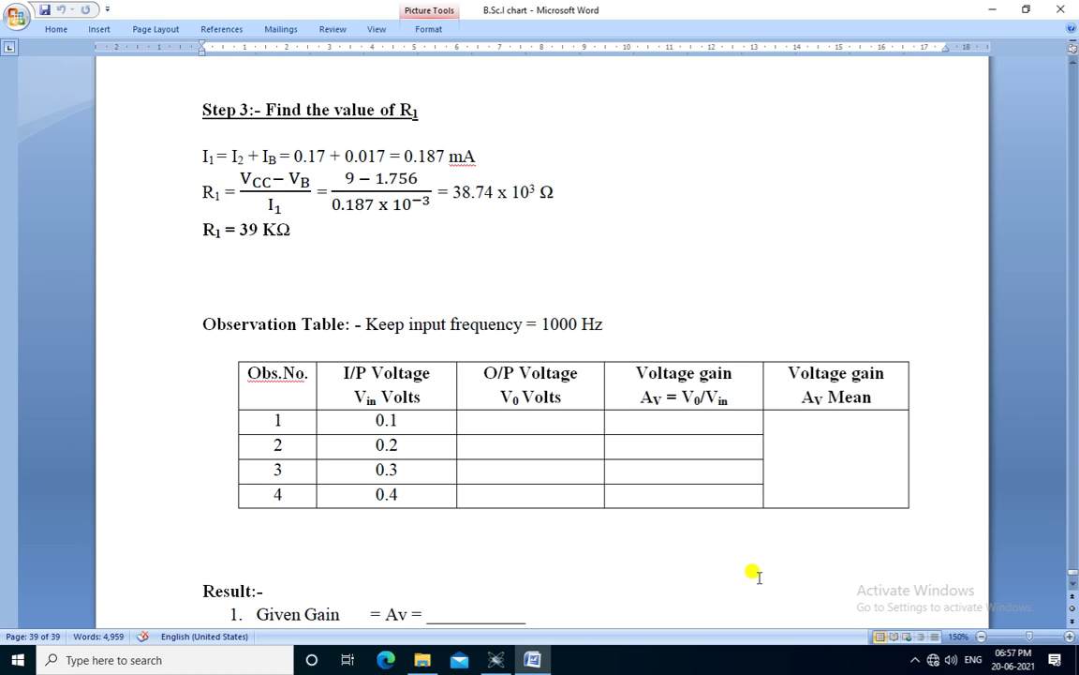
scroll(693, 563, down, 1)
scroll(690, 464, down, 1)
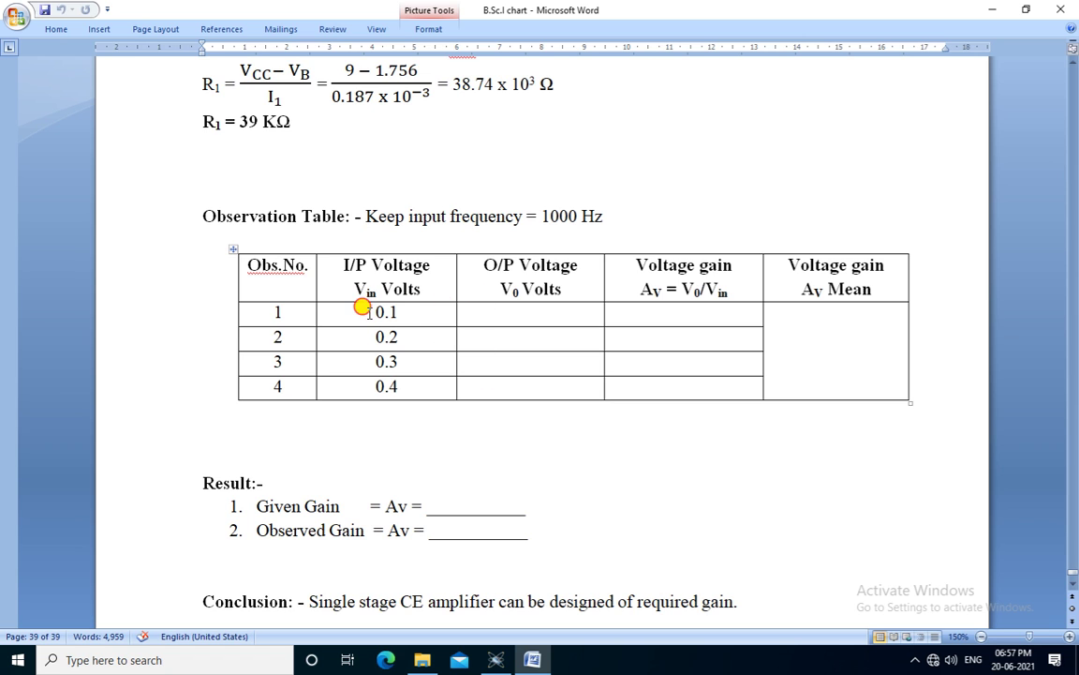
Mark the empty O/P Voltage and Voltage gain cells and copy their formatting to the Av Mean cell
drag(365, 310, 406, 397)
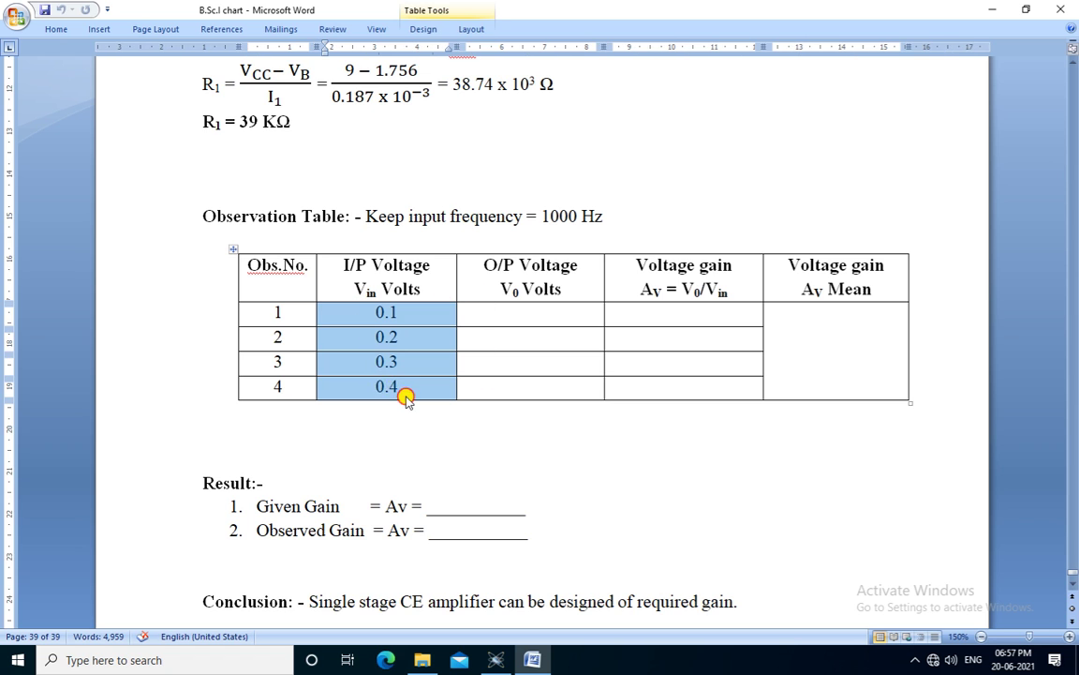
click(404, 393)
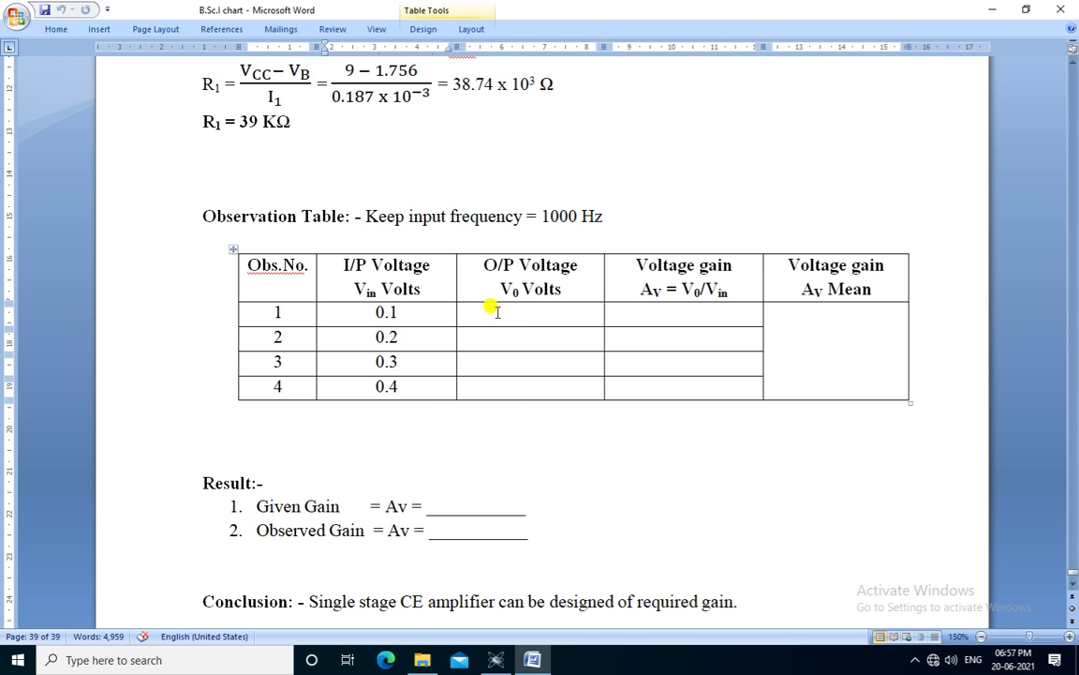
drag(511, 310, 525, 394)
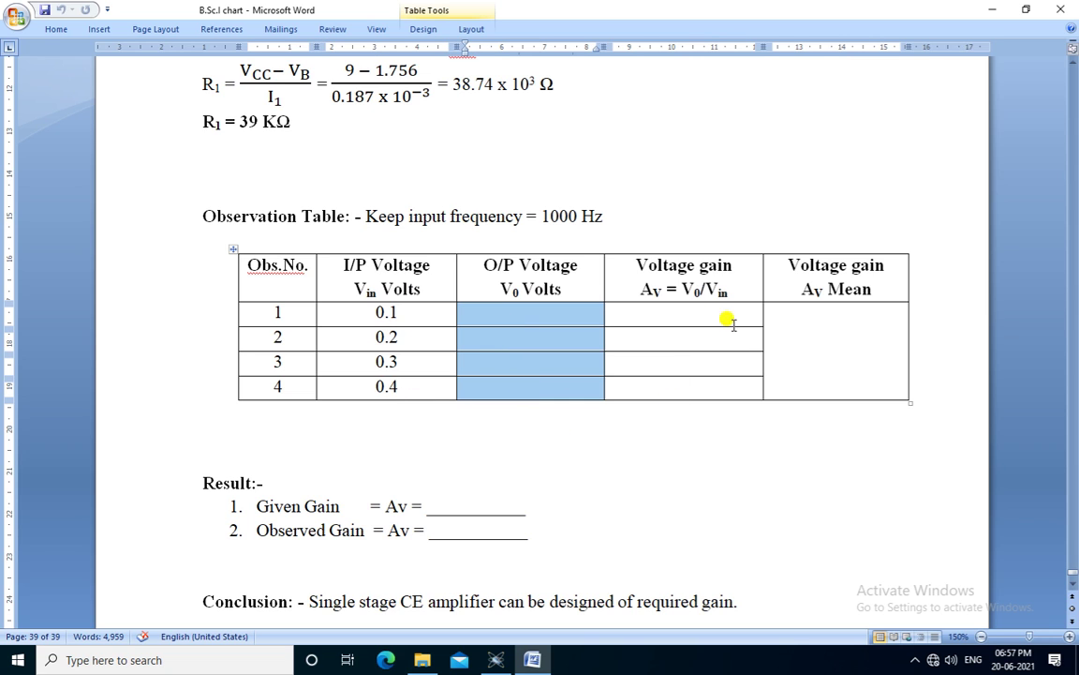
drag(667, 305, 667, 379)
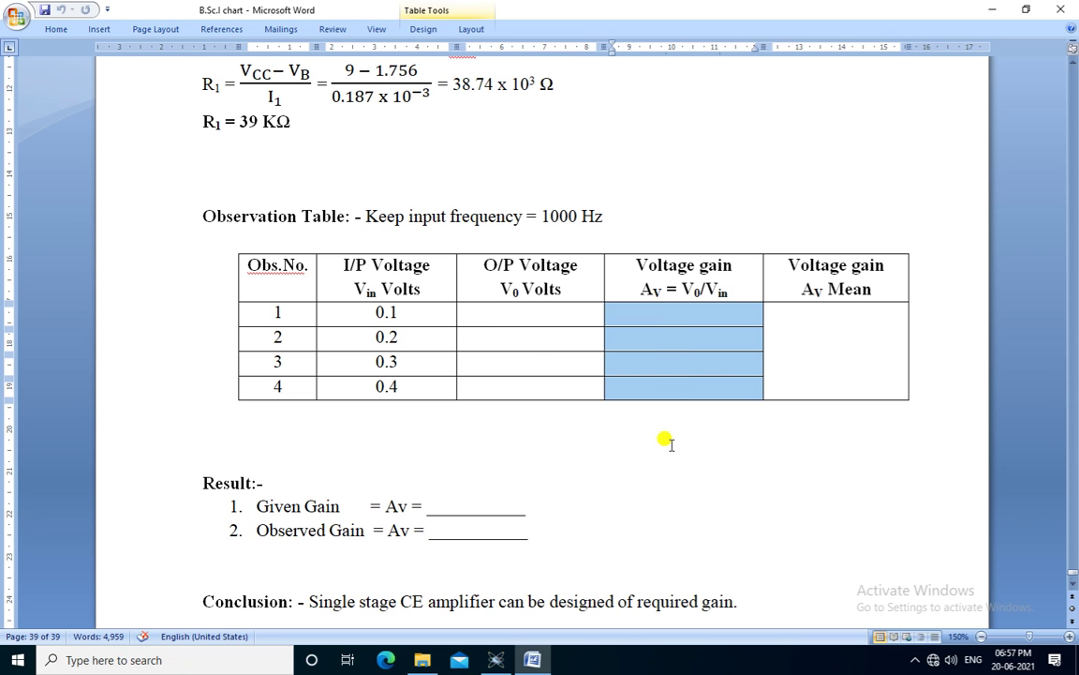
click(825, 343)
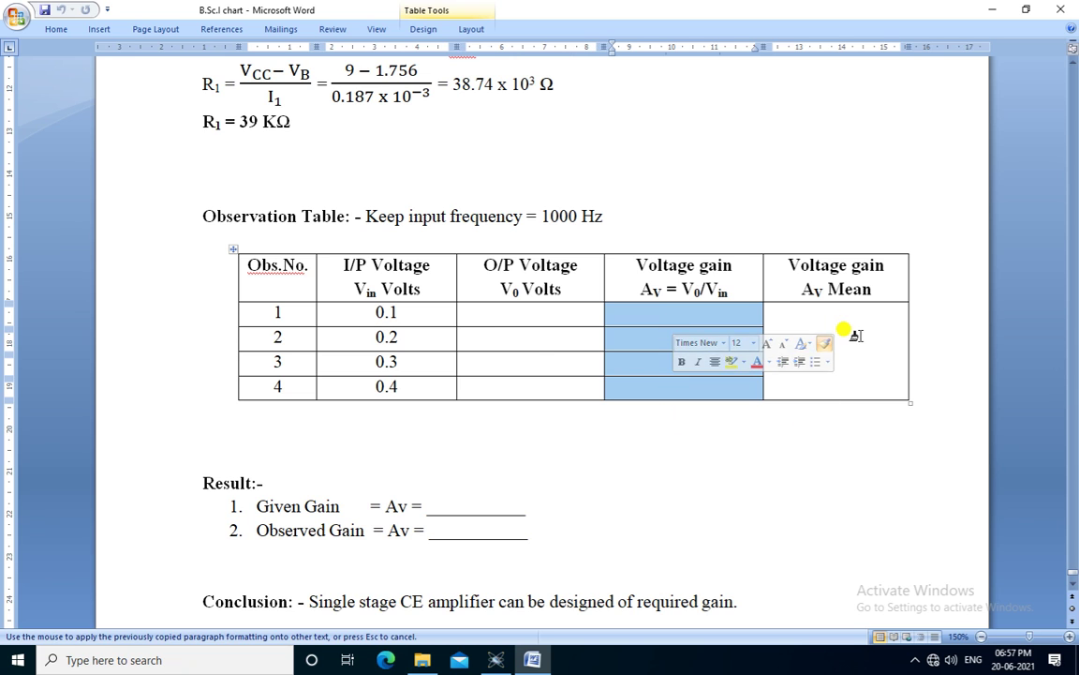
click(854, 337)
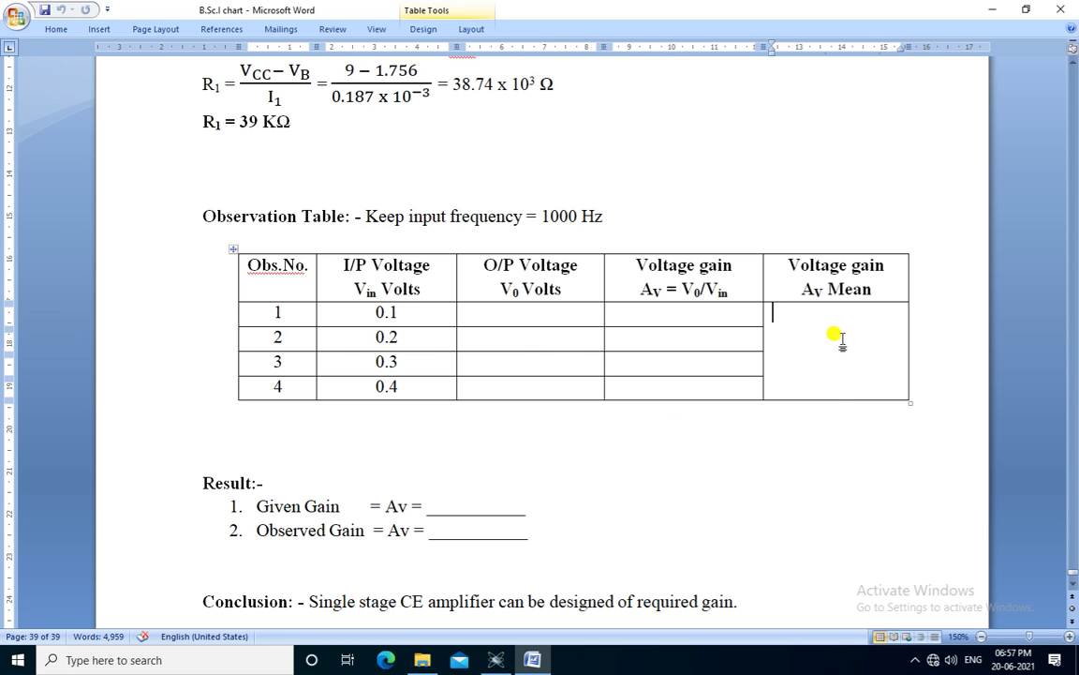
Scroll back up to the circuit diagram image in Word
scroll(675, 403, down, 2)
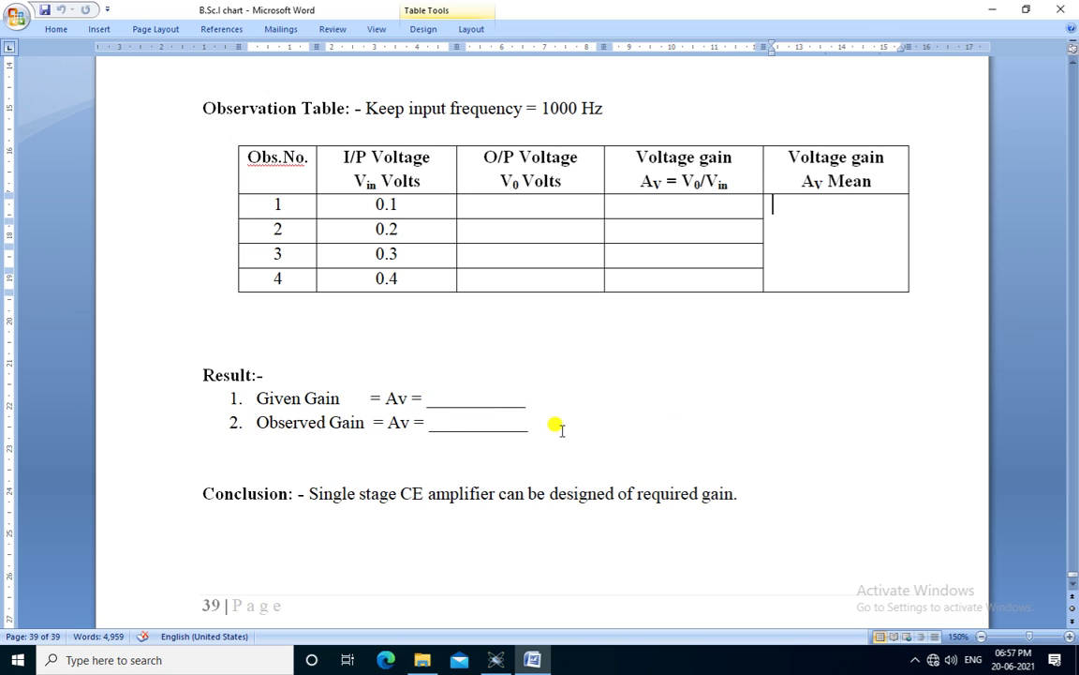
scroll(947, 405, up, 20)
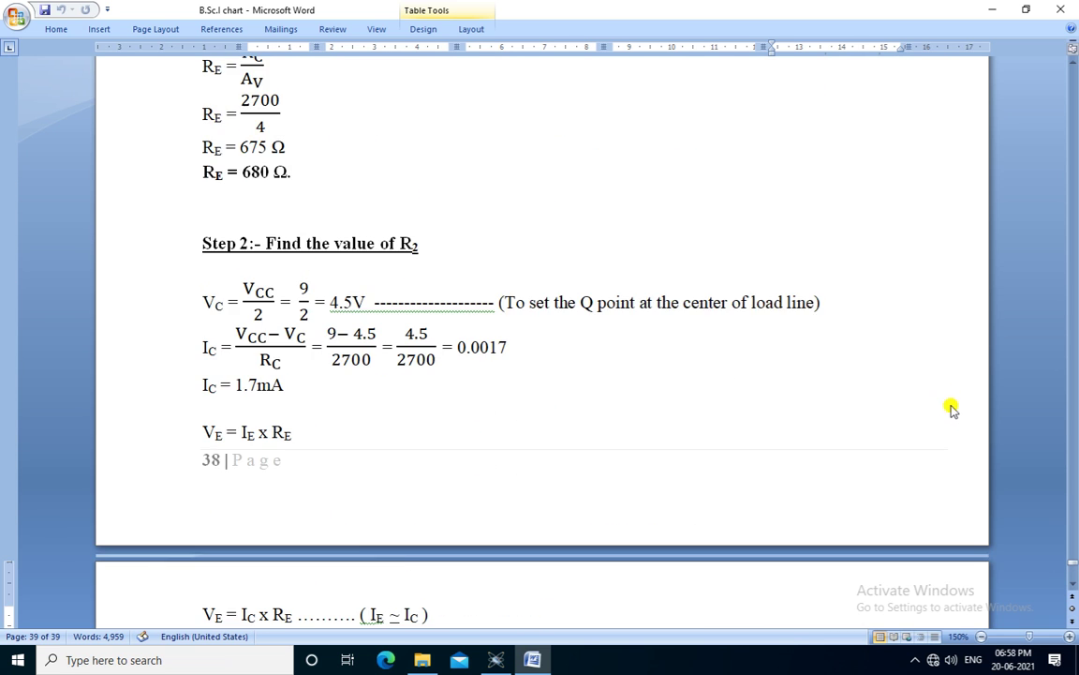
scroll(946, 403, up, 5)
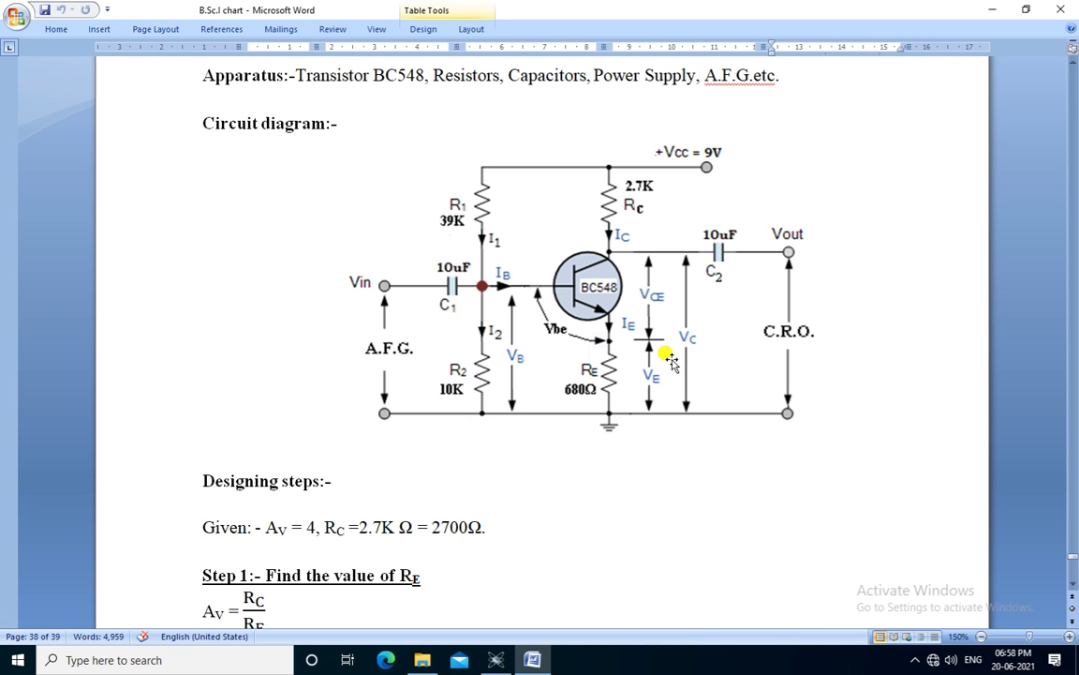
click(510, 302)
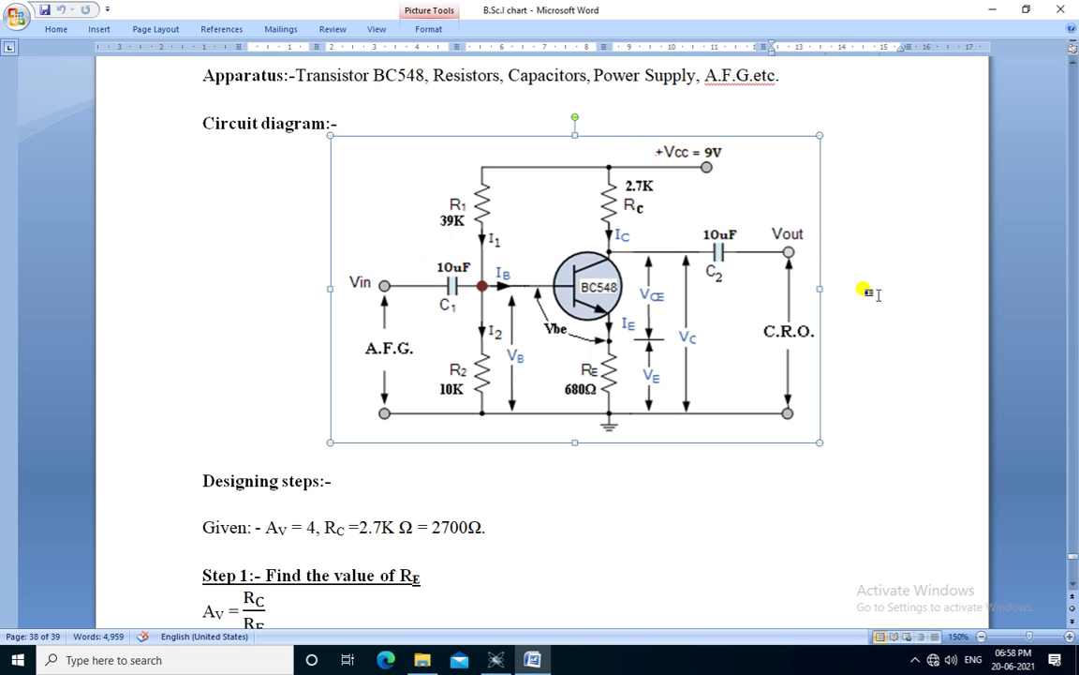
In the Proteus schematic, add the BC548 transistor to the device list
click(496, 660)
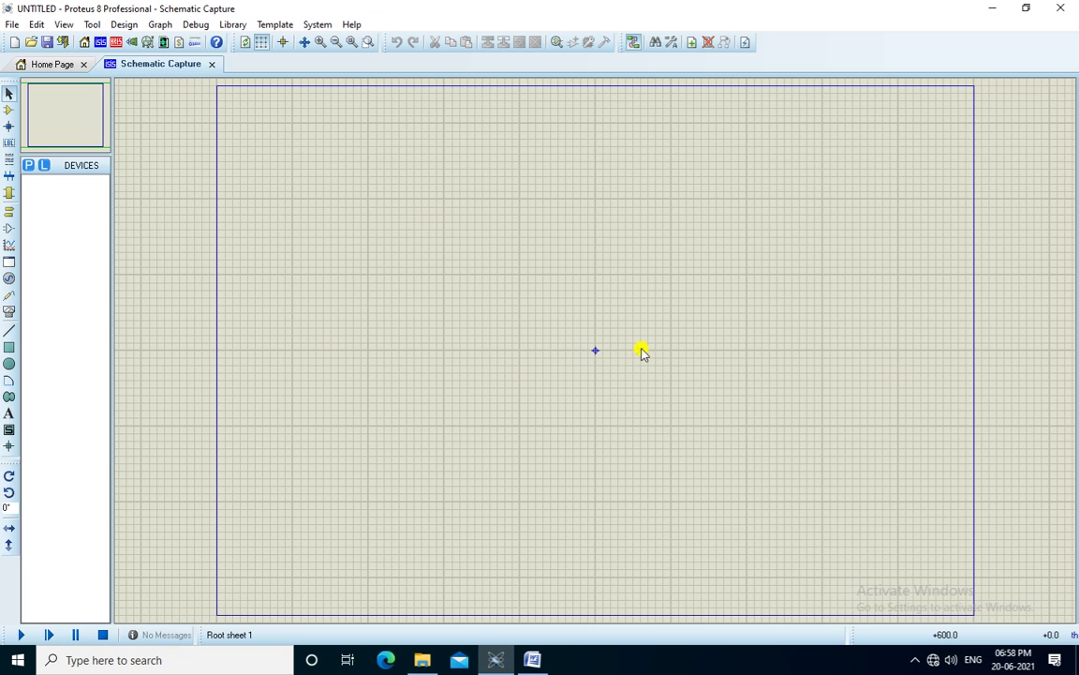
scroll(597, 354, up, 1)
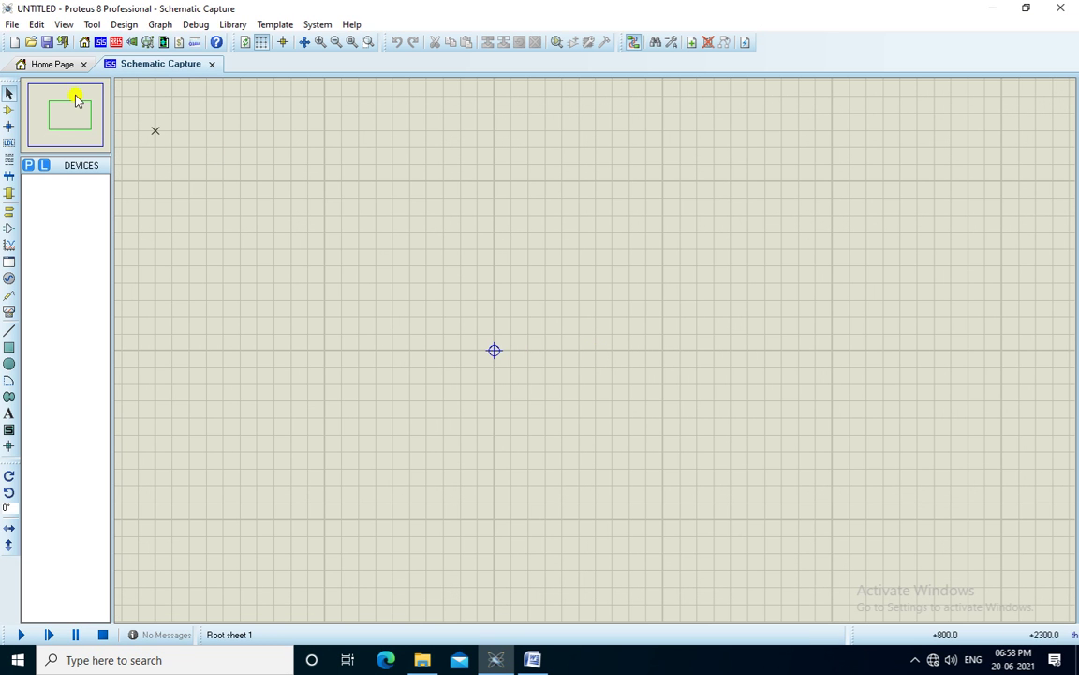
drag(72, 120, 51, 100)
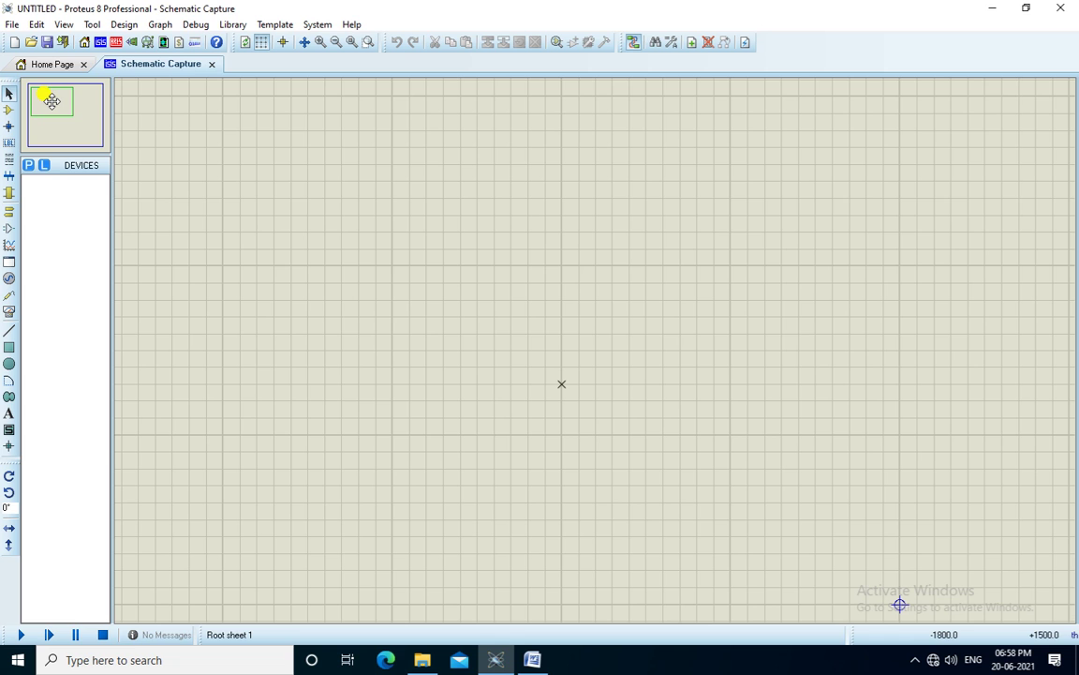
click(28, 166)
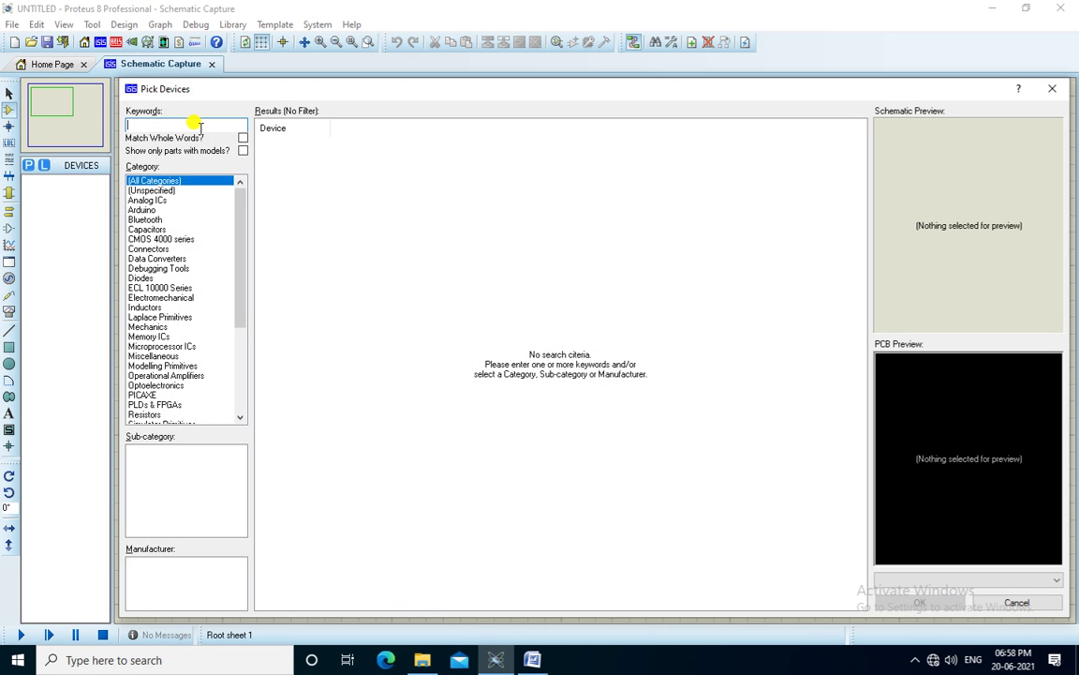
text(bc)
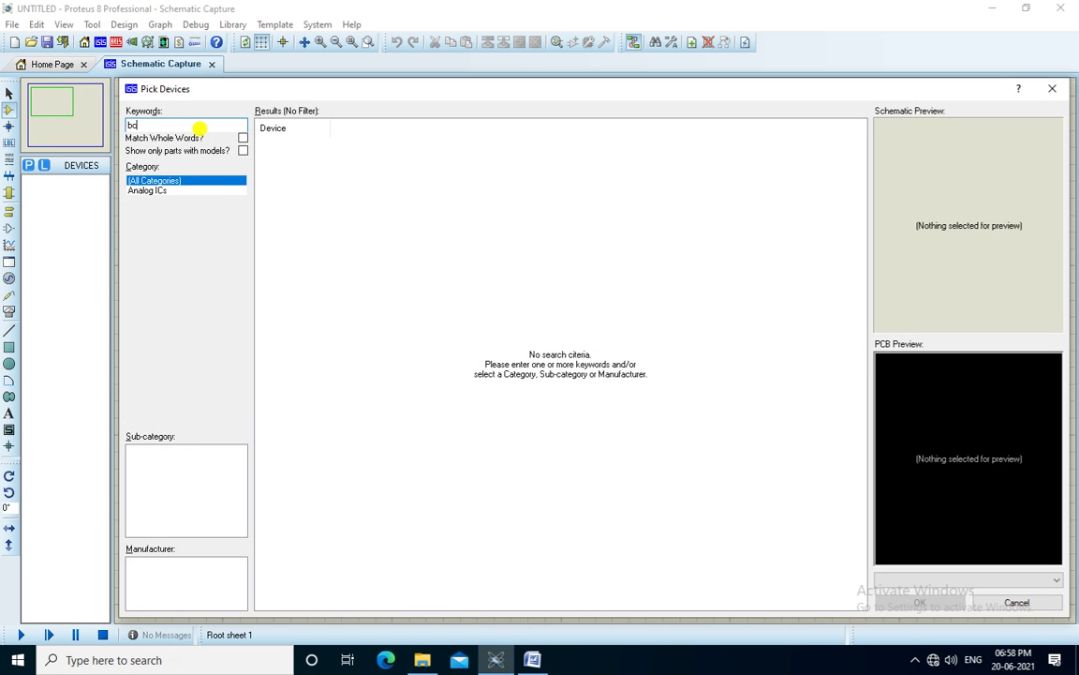
text(548)
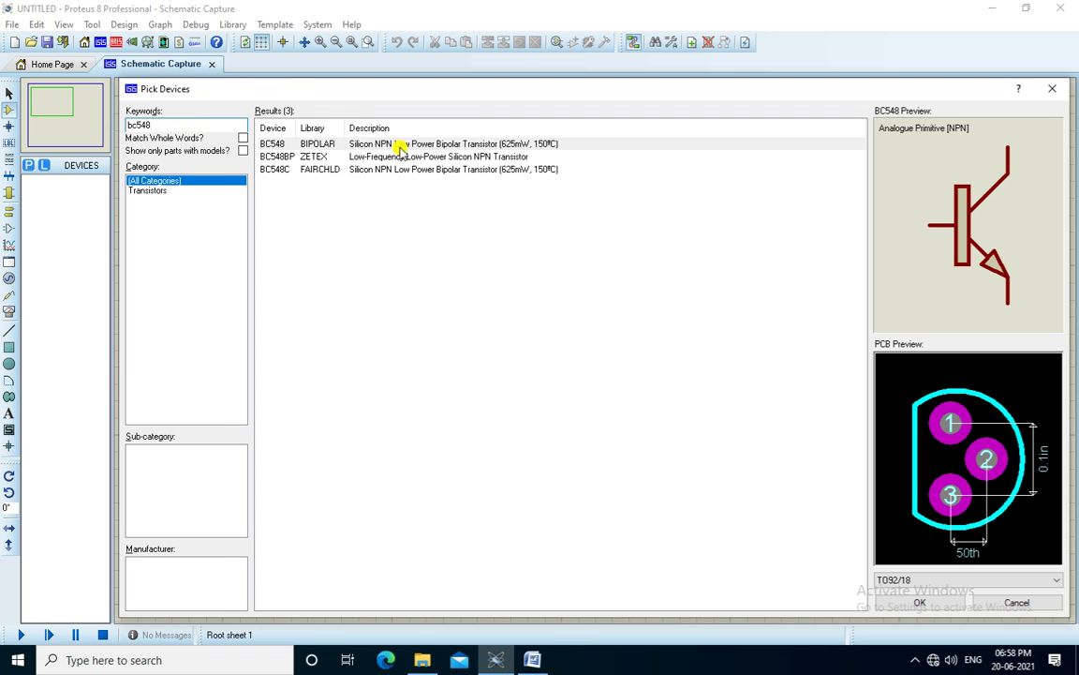
click(302, 143)
click(921, 604)
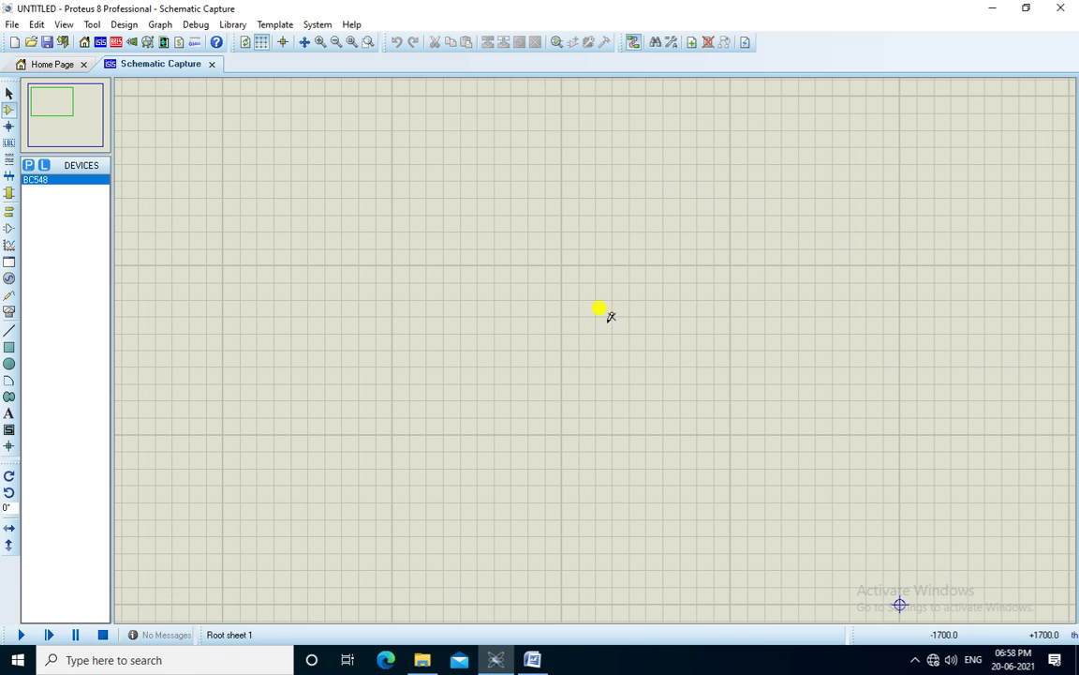
Add RESISTOR and CAP to the device list and return to the schematic
click(28, 165)
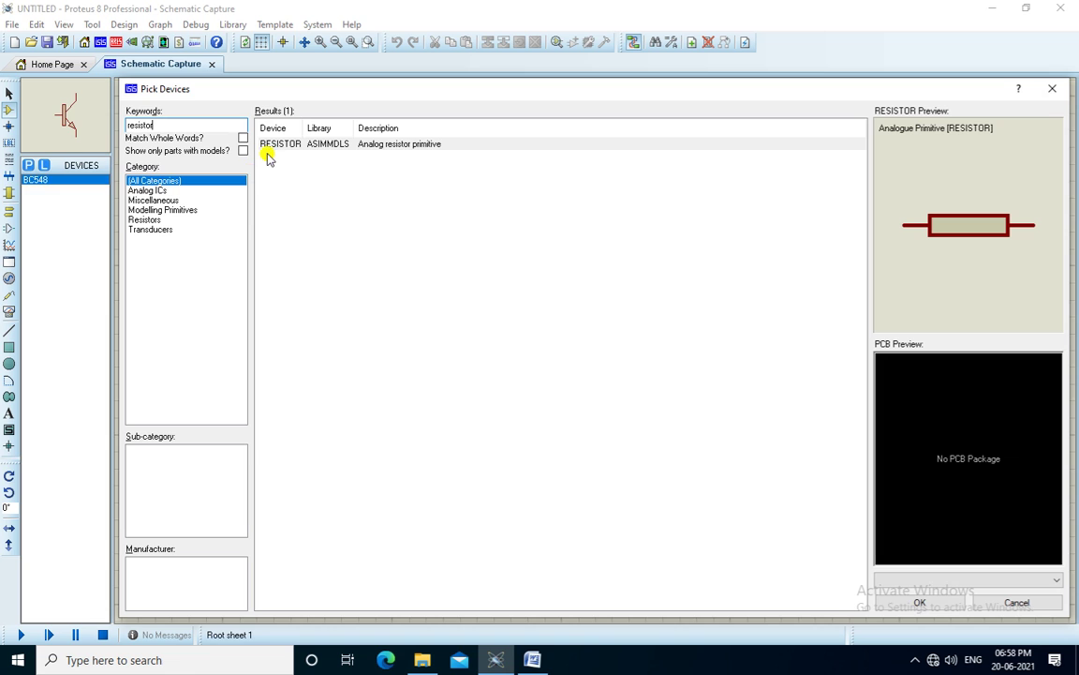
double_click(268, 145)
drag(185, 126, 101, 110)
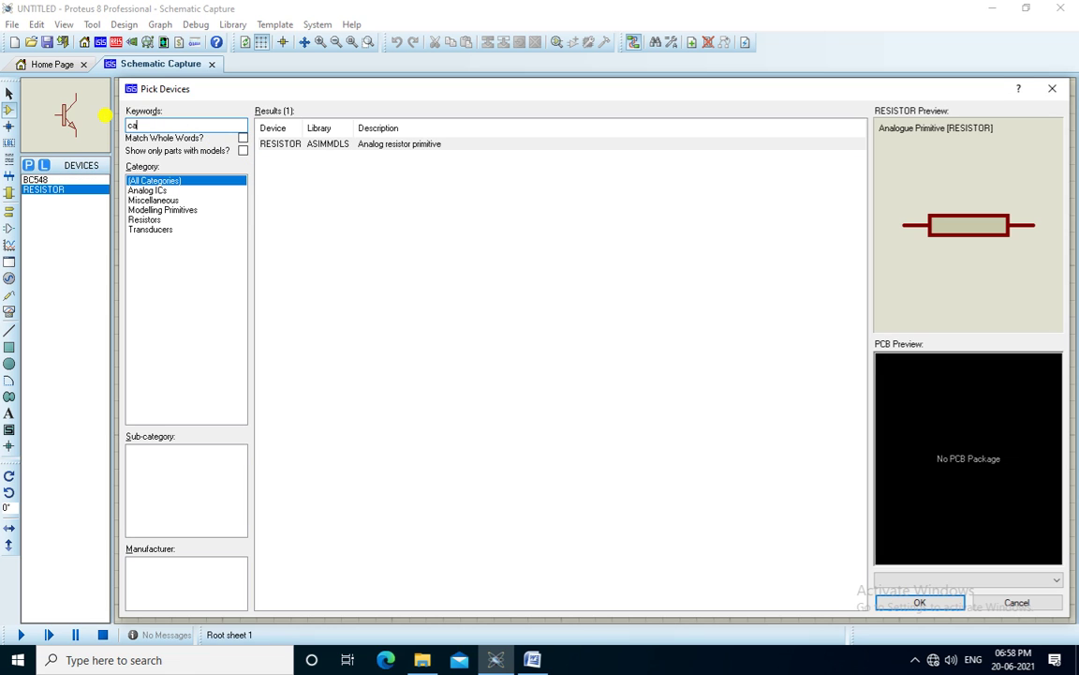
double_click(302, 150)
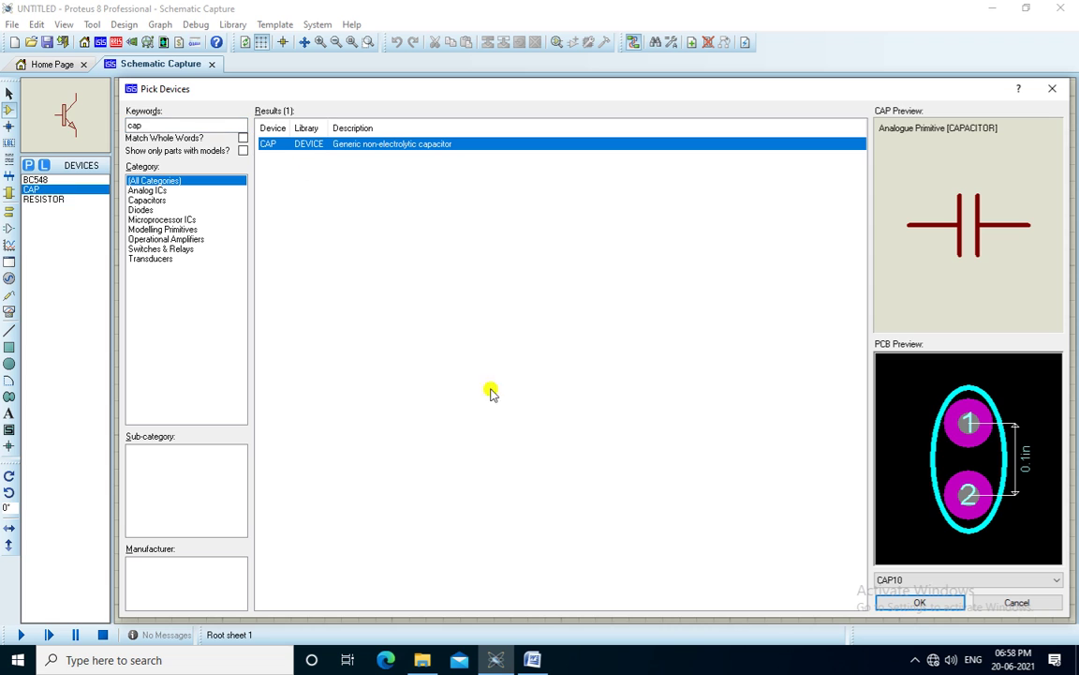
click(918, 603)
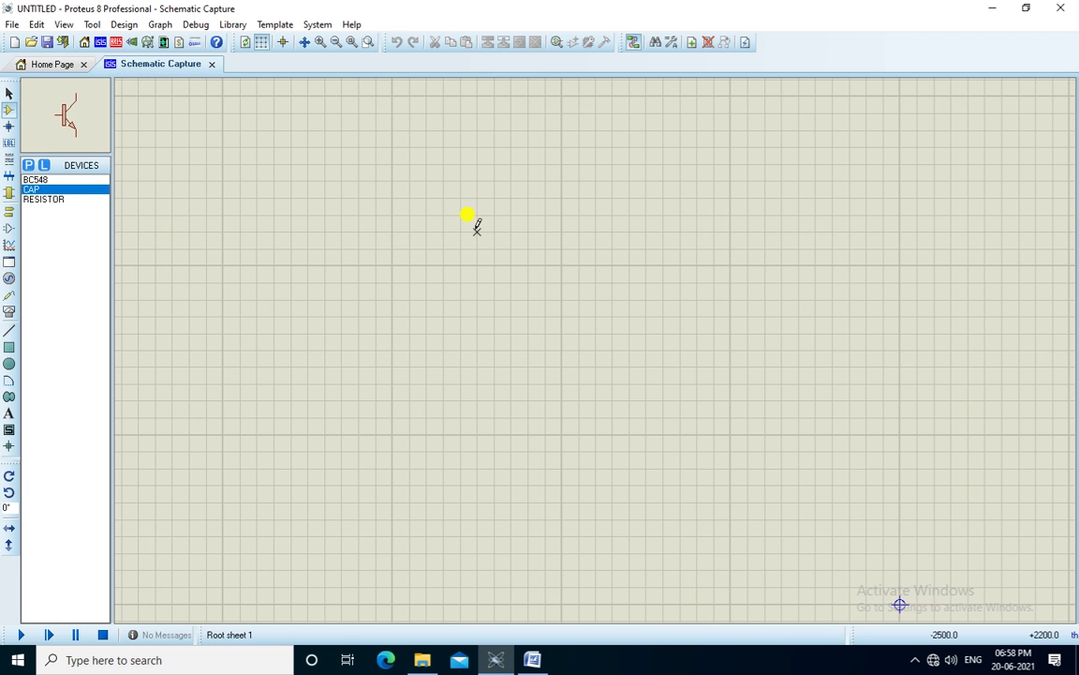
Place the BC548 transistor and resistors R1–R4 around it on the sheet
click(37, 179)
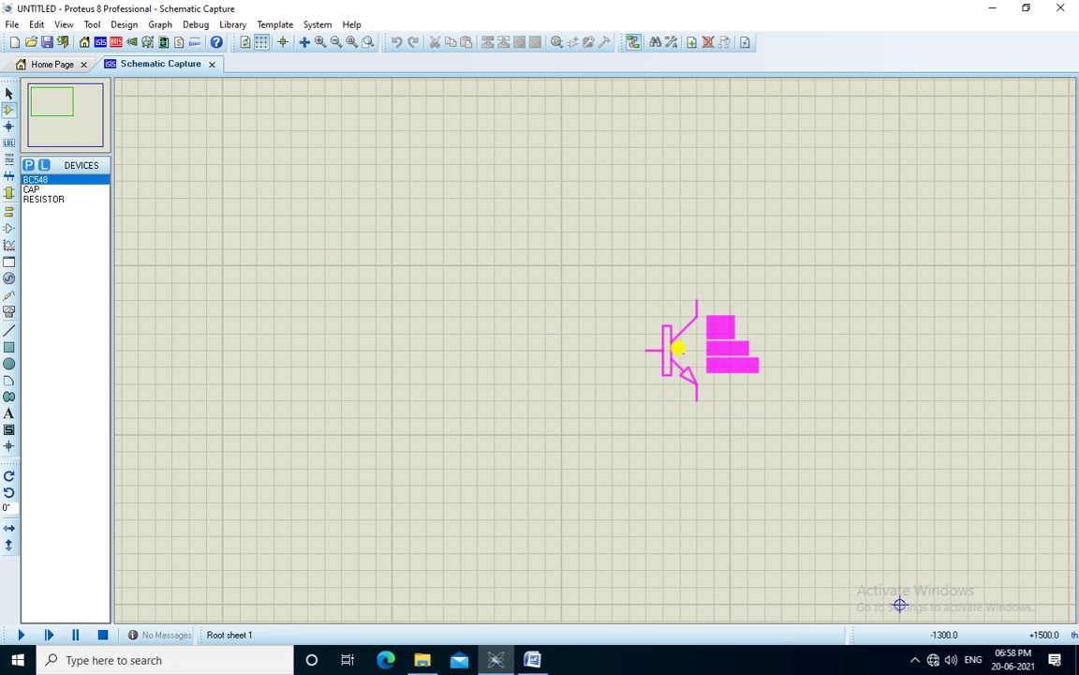
click(669, 331)
click(43, 200)
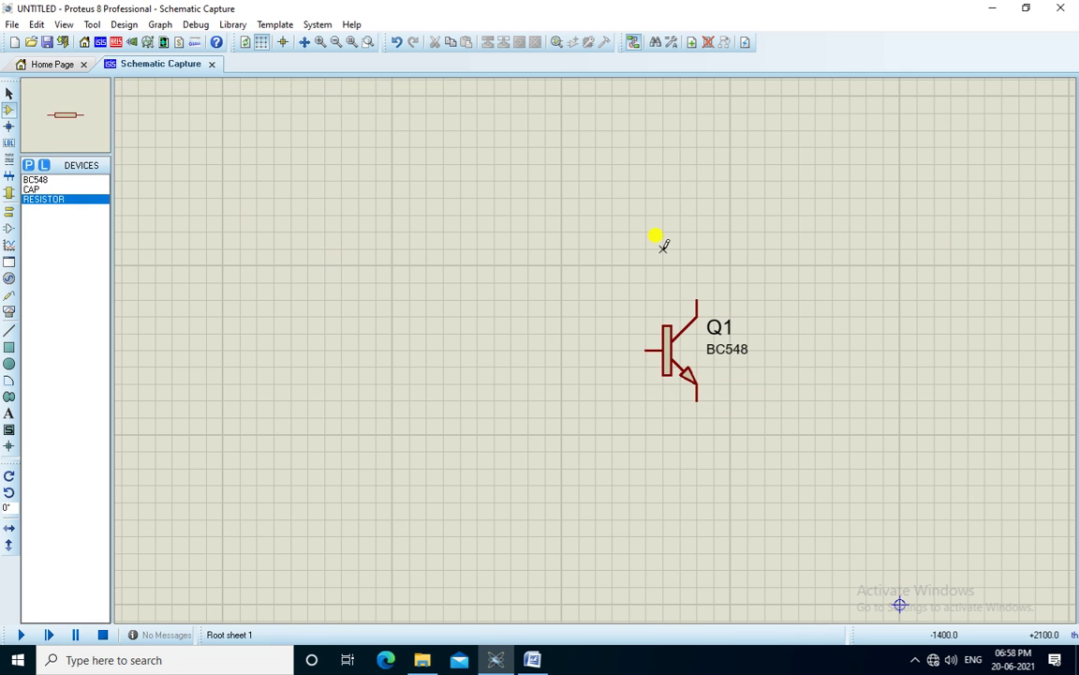
click(647, 217)
click(407, 276)
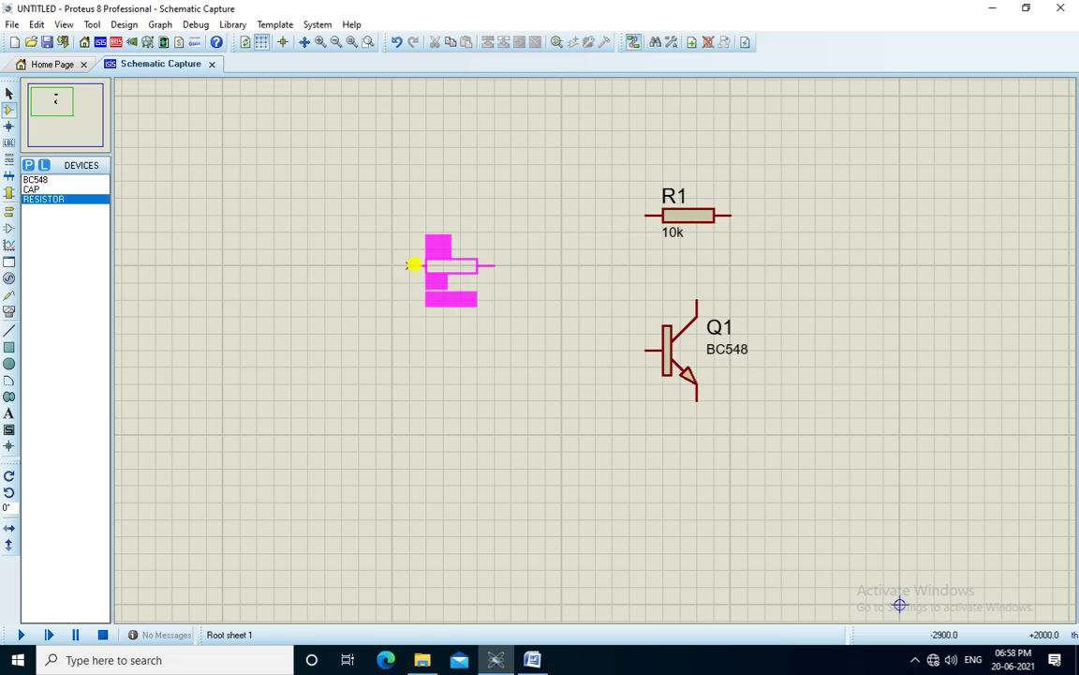
click(410, 231)
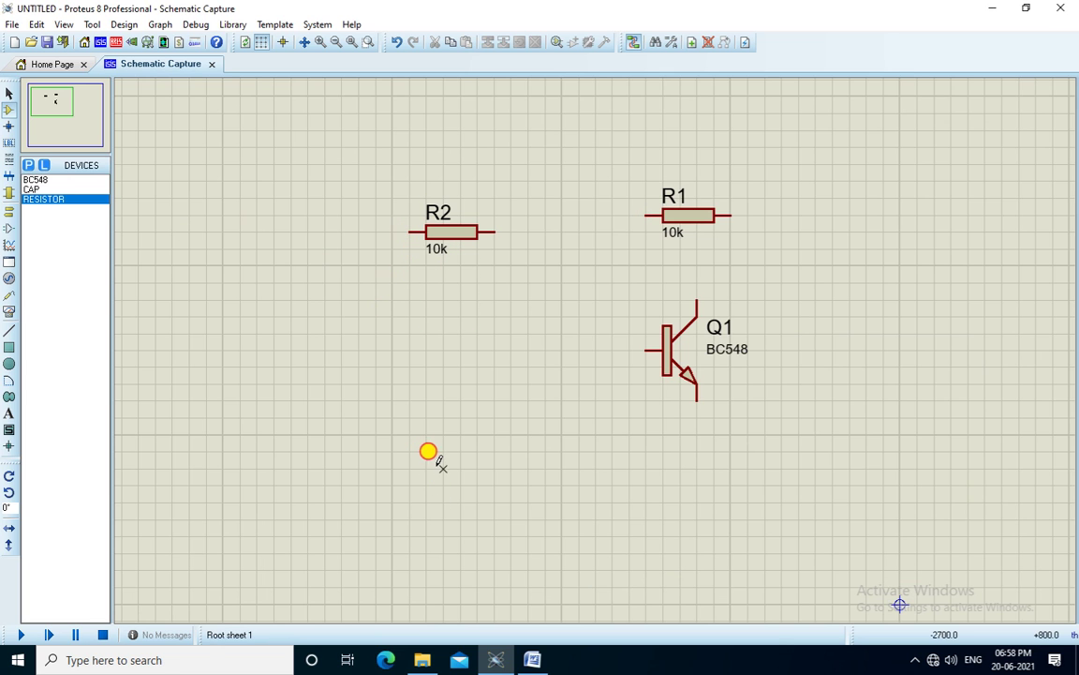
click(428, 453)
click(406, 452)
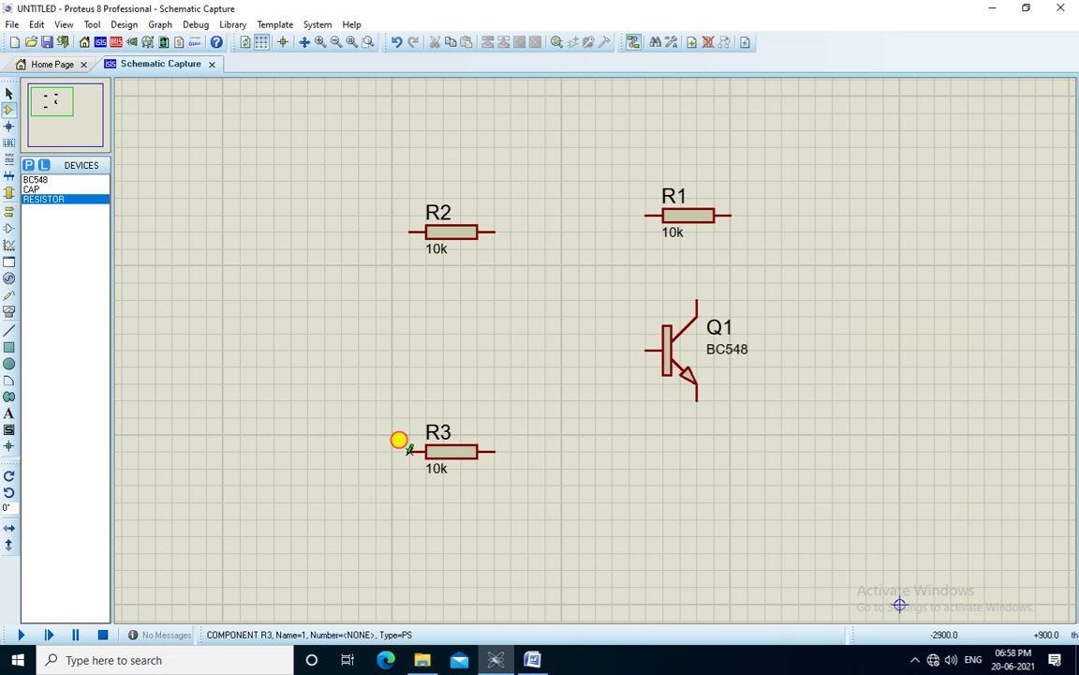
click(710, 460)
click(648, 457)
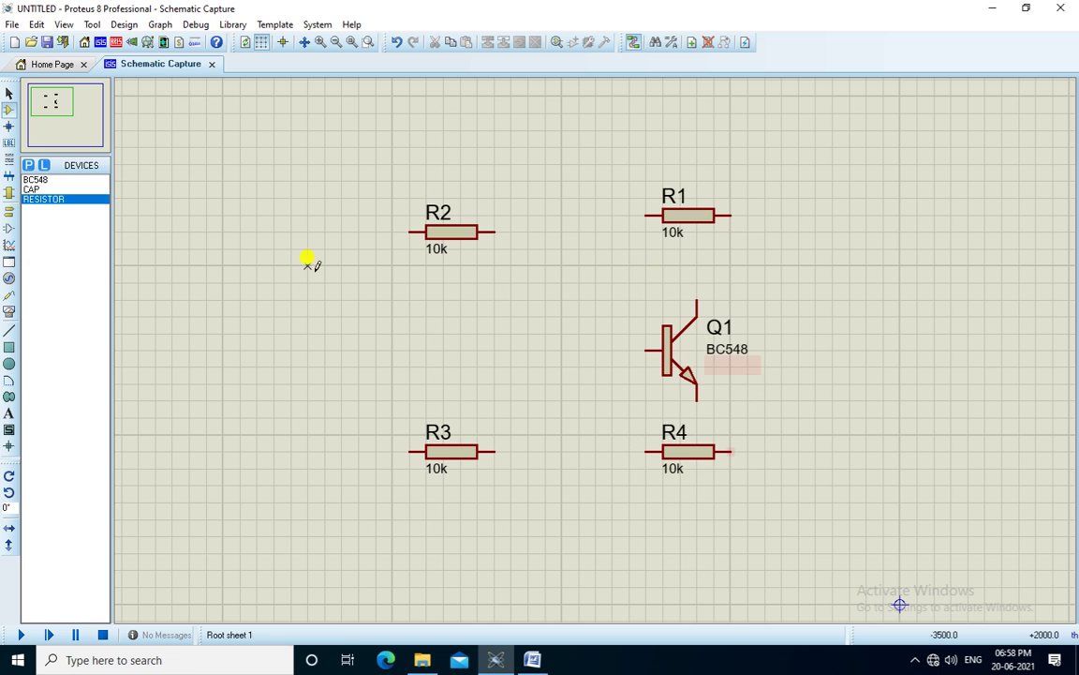
Place capacitors C1 left of, C2 upper right of, and C3 beside R4
click(35, 189)
click(337, 382)
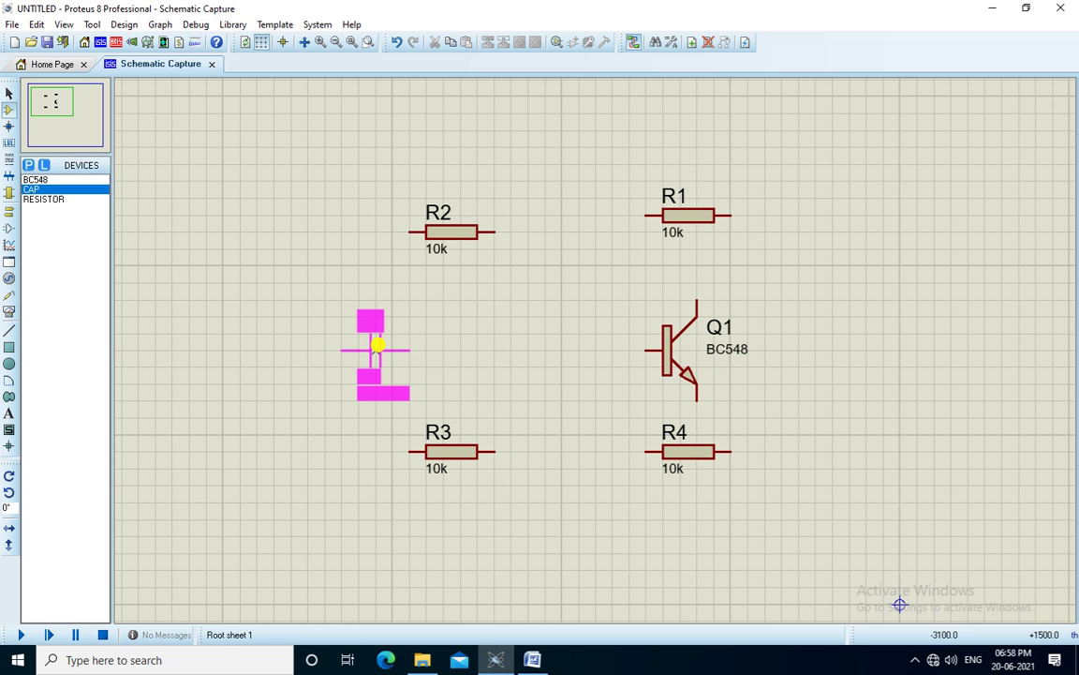
click(375, 347)
click(898, 298)
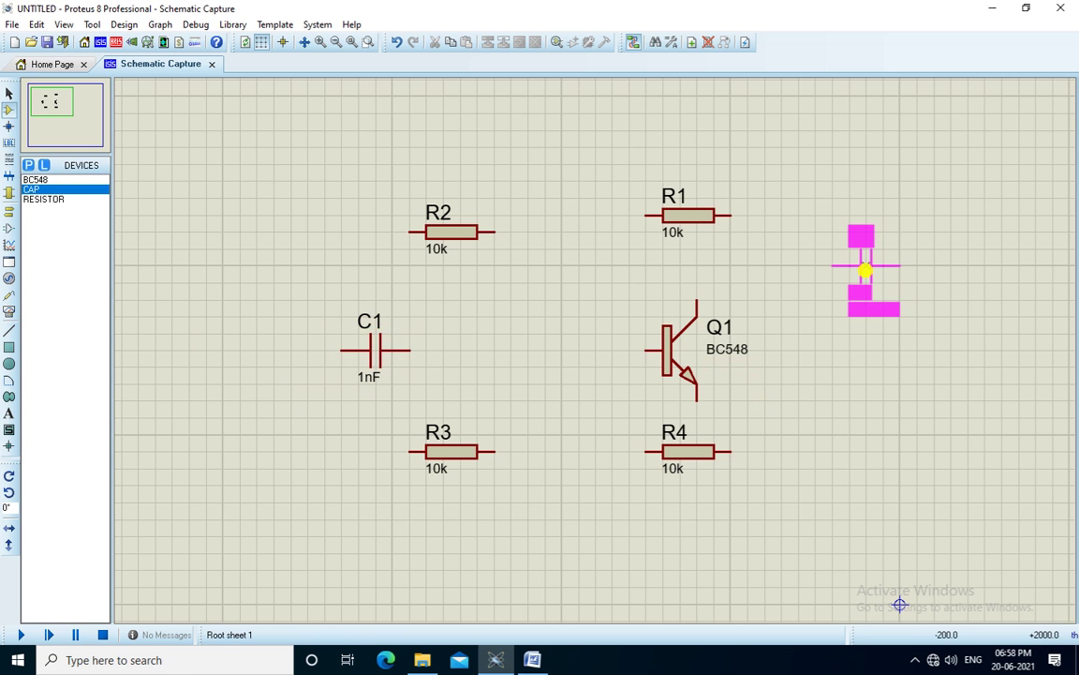
click(850, 270)
click(814, 446)
click(816, 452)
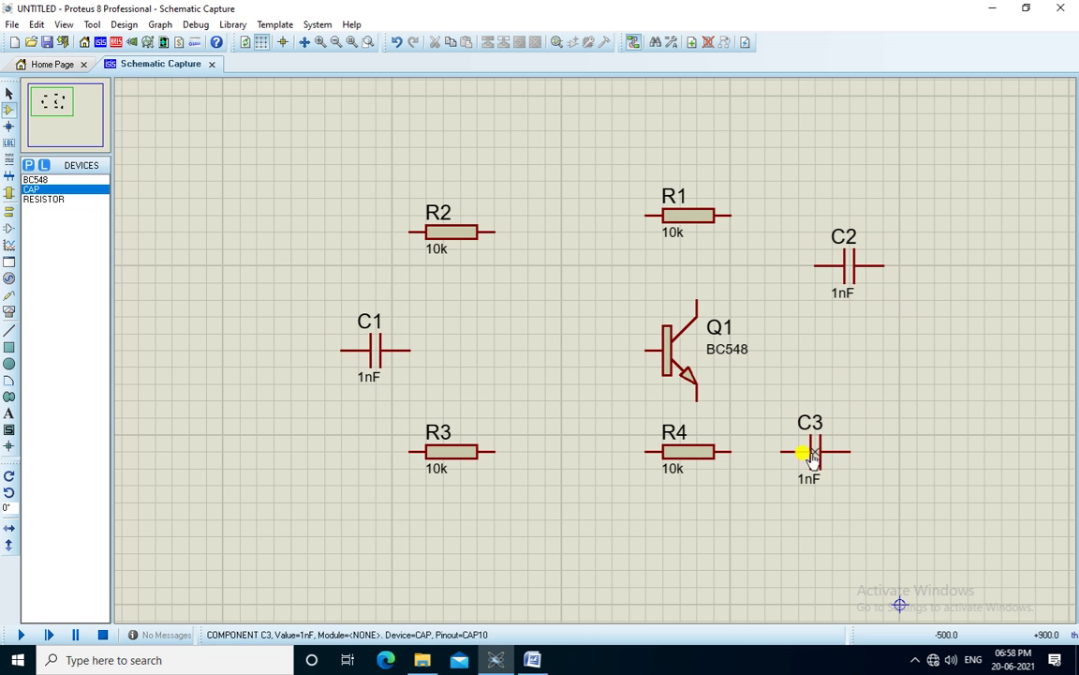
Rotate resistors R1–R4 clockwise to stand vertically and move R4 slightly lower
click(694, 216)
right_click(699, 216)
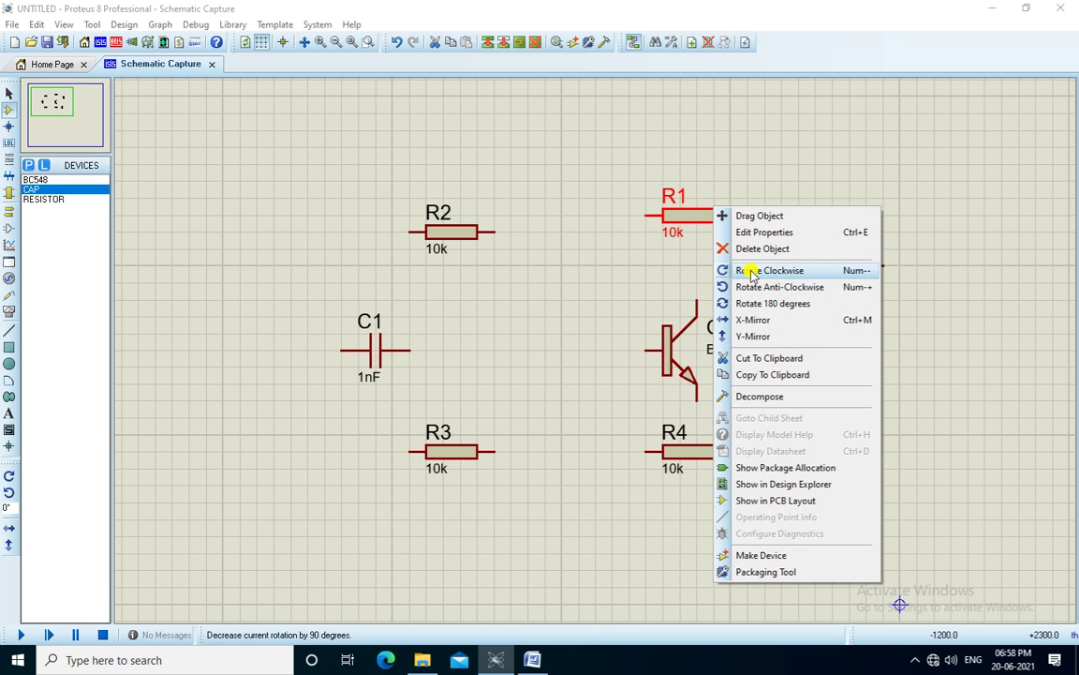
click(744, 270)
right_click(451, 236)
click(513, 289)
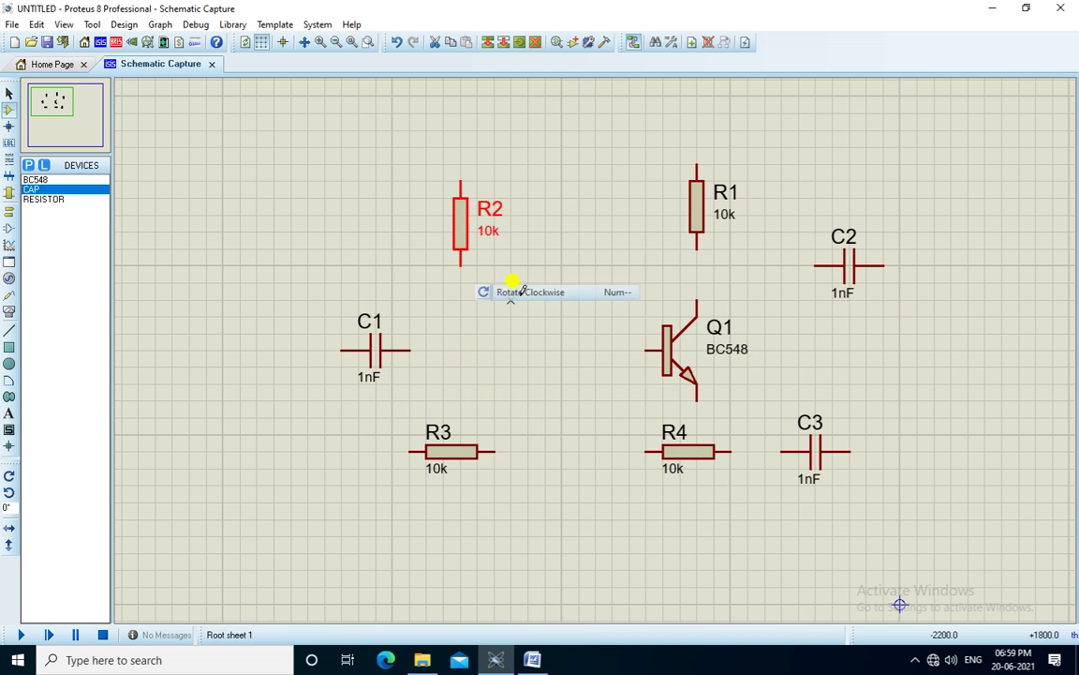
right_click(473, 454)
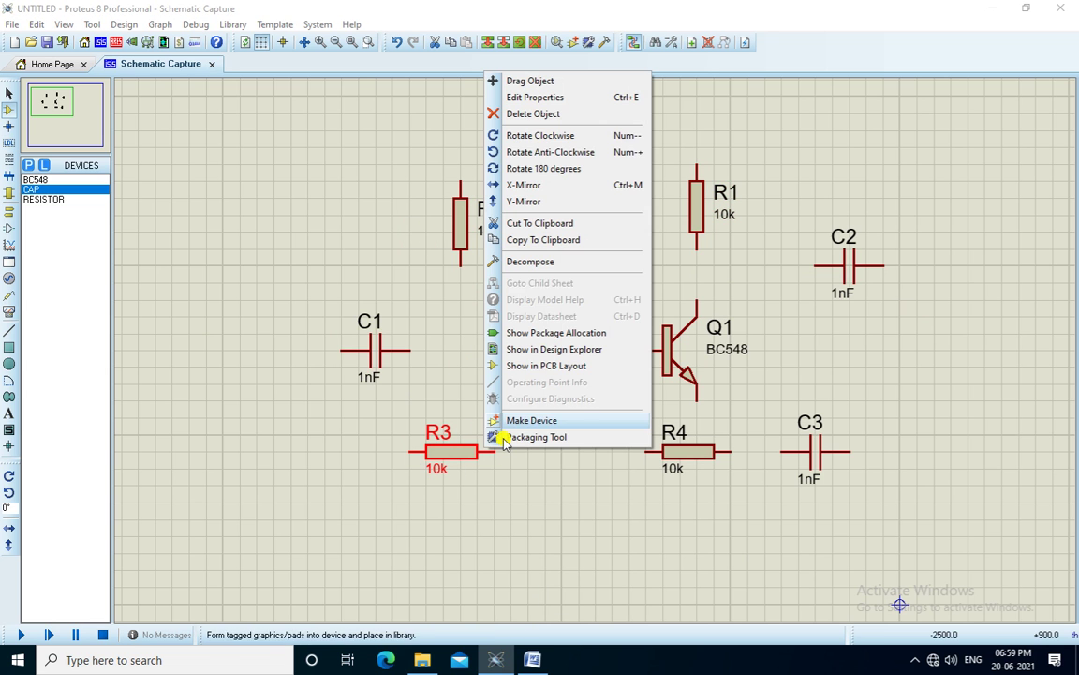
click(551, 136)
right_click(698, 465)
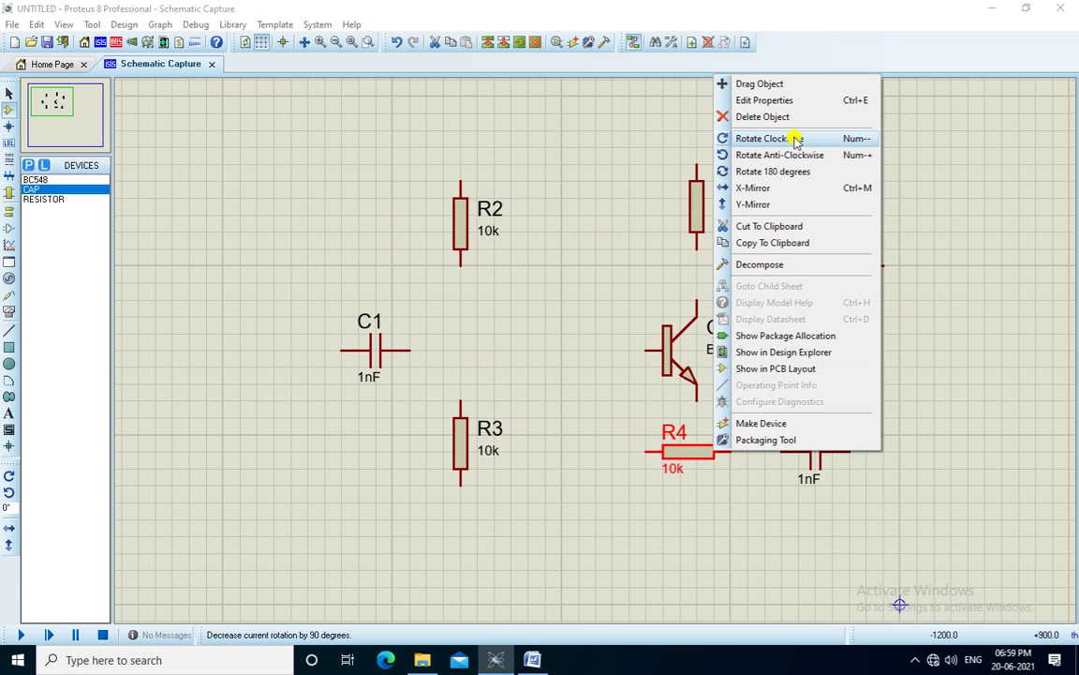
click(730, 137)
drag(698, 444, 696, 489)
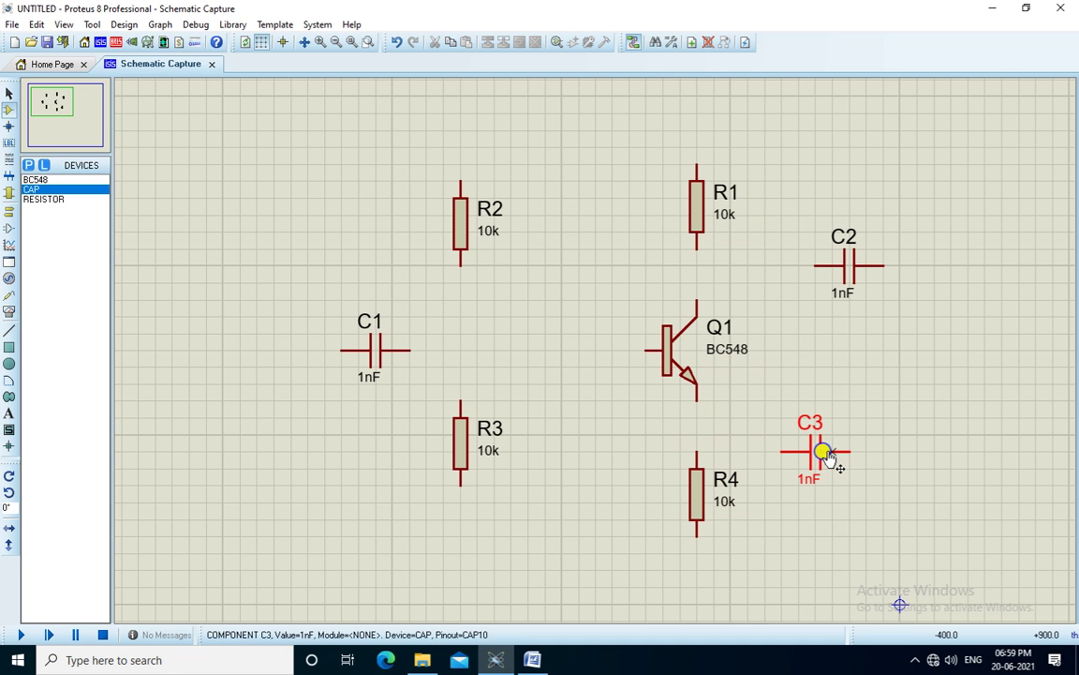
Rotate C3 vertical, move it down beside R4, and recentre the view
right_click(825, 450)
click(853, 132)
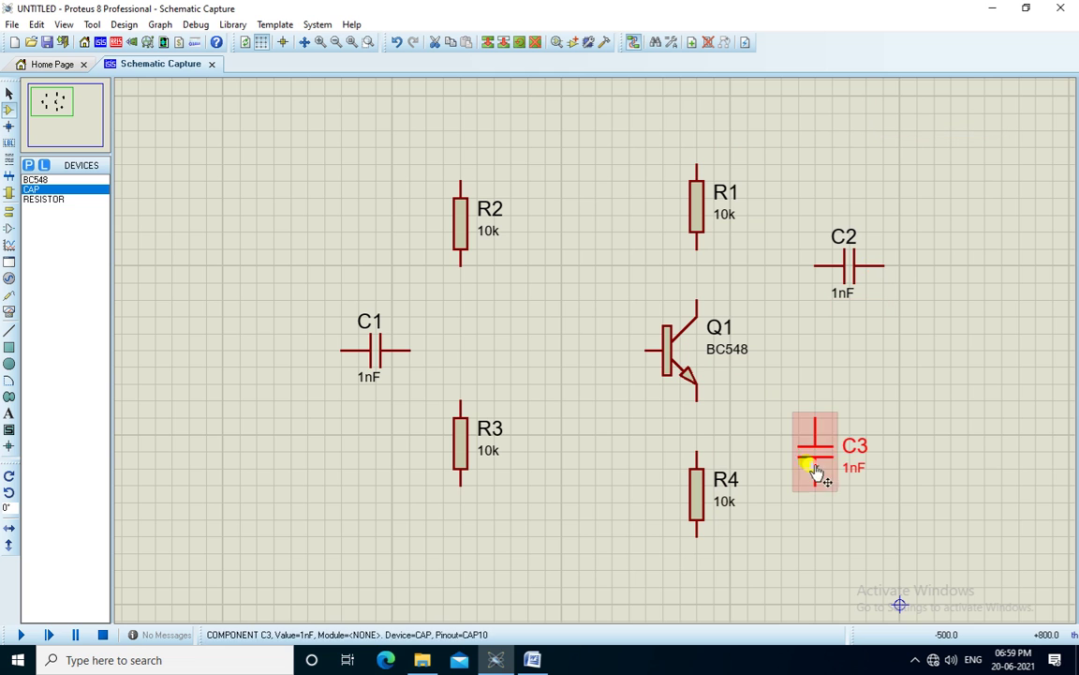
drag(818, 471, 828, 507)
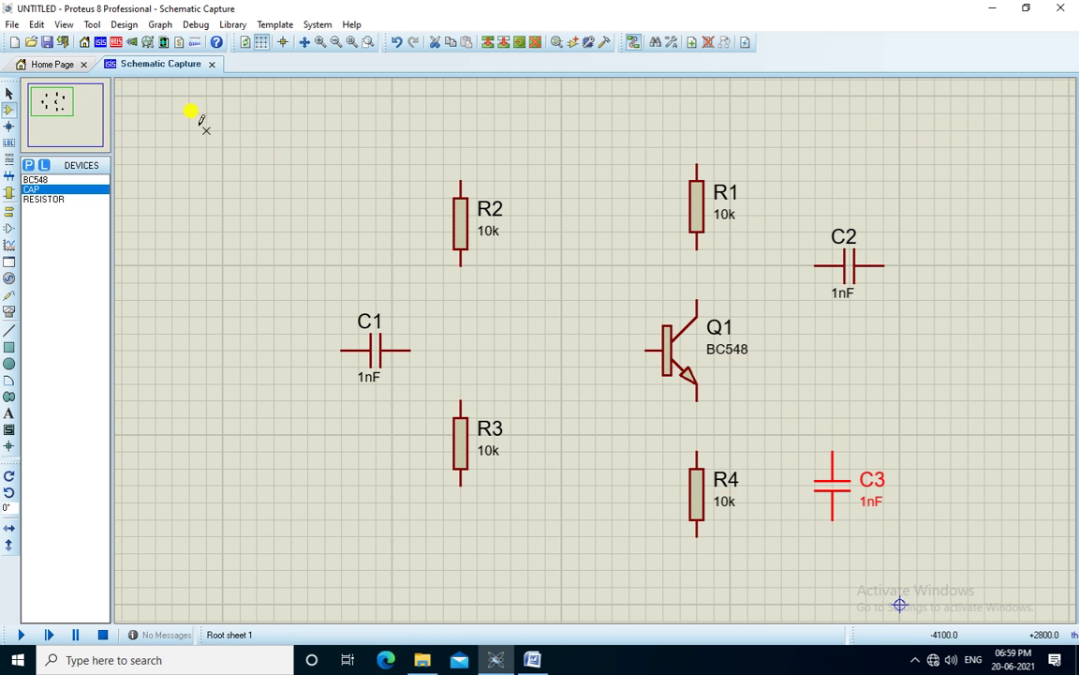
click(58, 109)
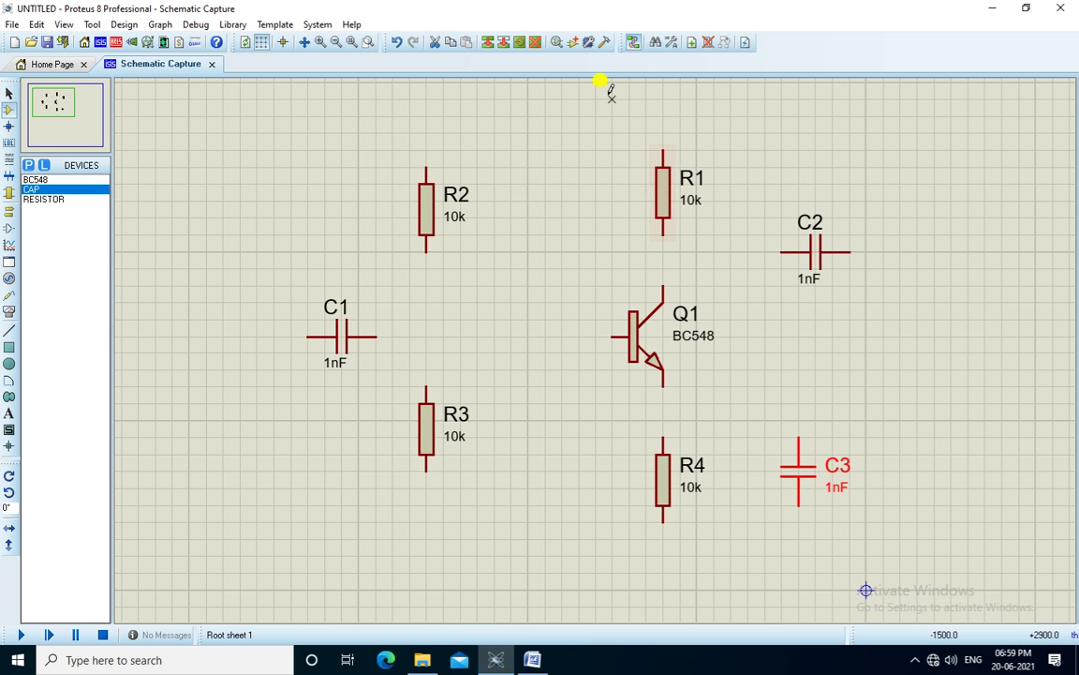
Place a DC generator at the top, a ground below R4, and a sine generator left of C1
click(8, 278)
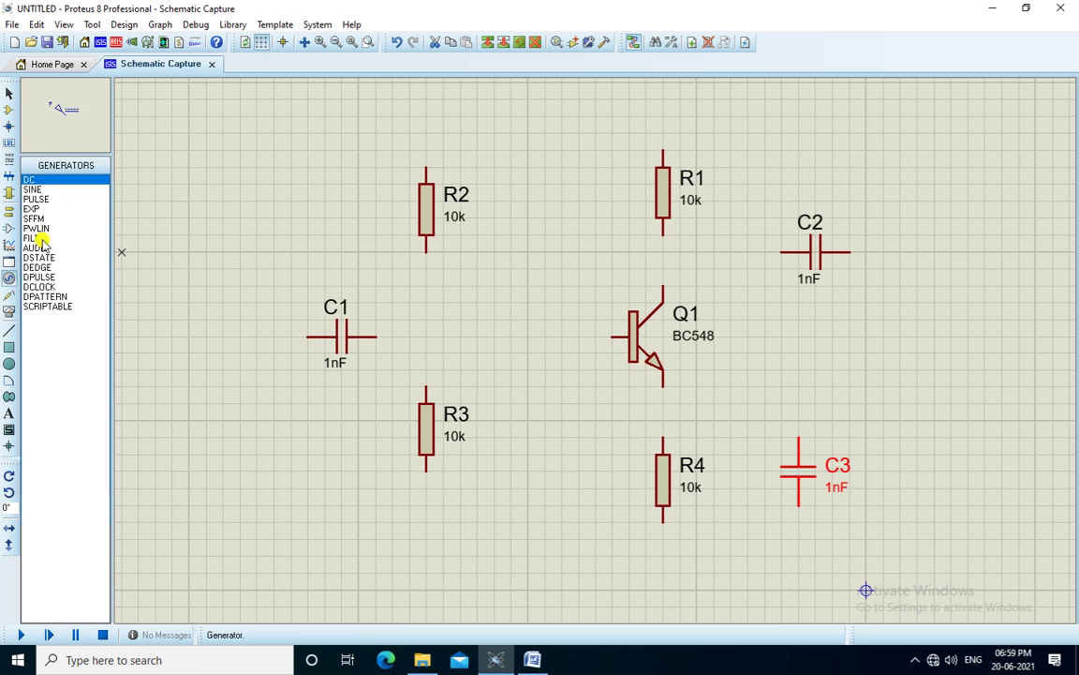
click(536, 103)
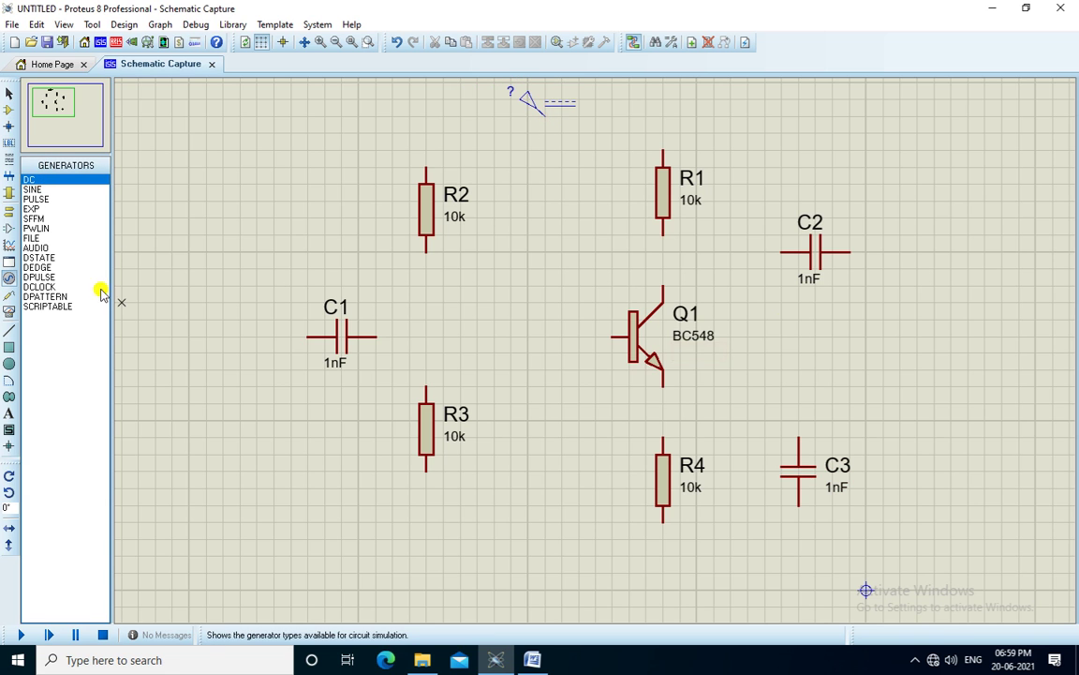
click(8, 209)
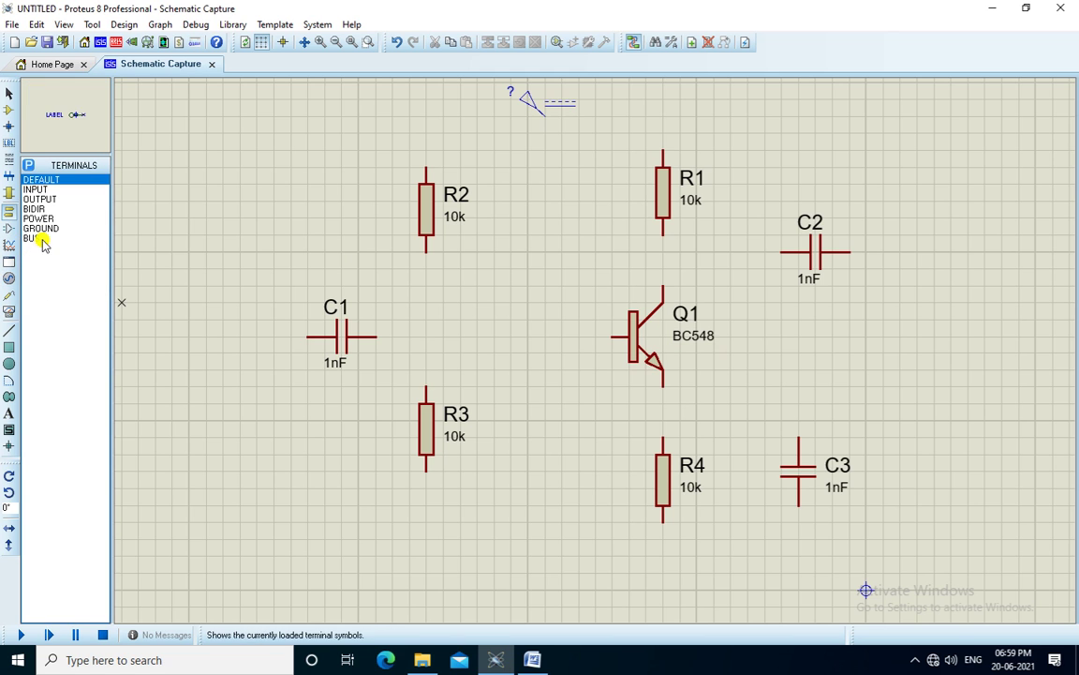
click(40, 228)
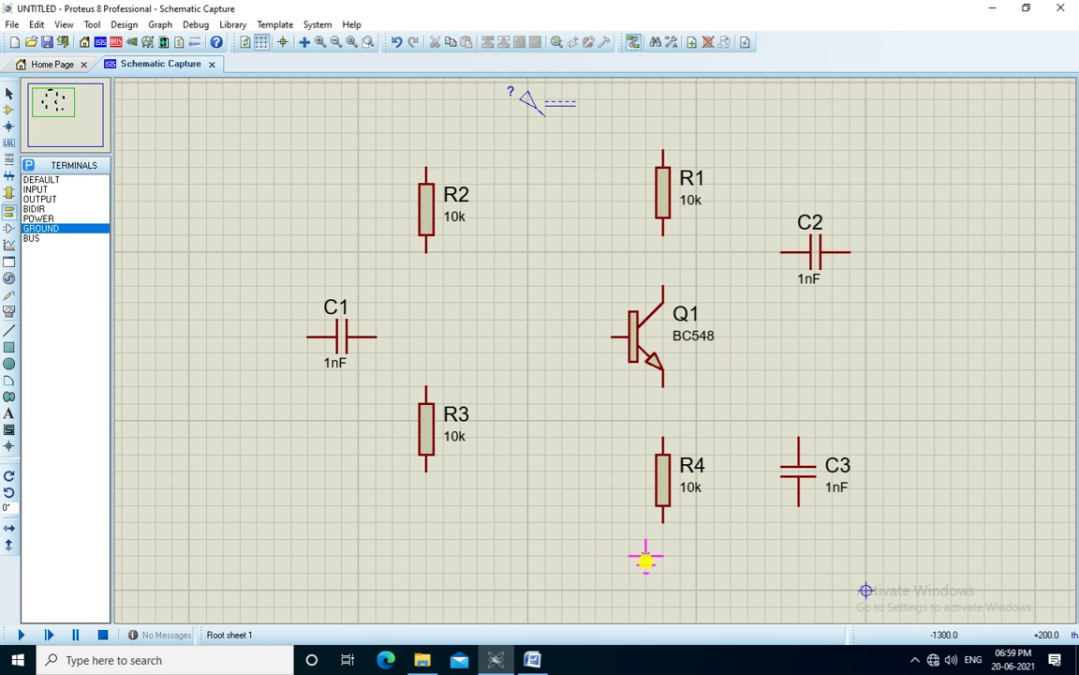
click(595, 573)
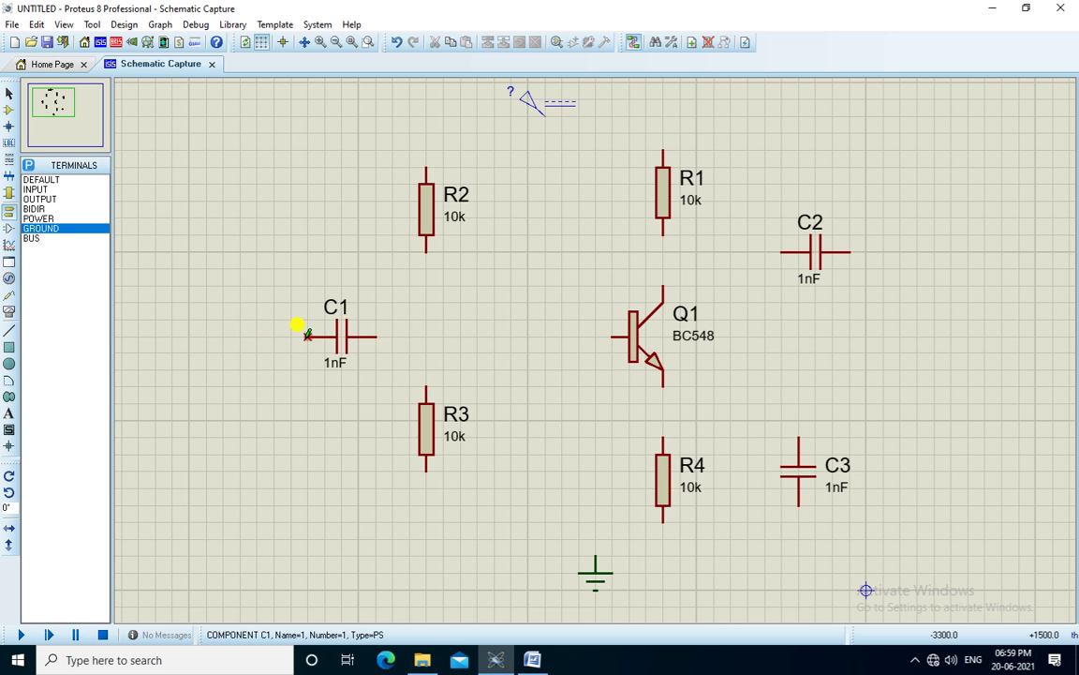
click(9, 277)
click(31, 189)
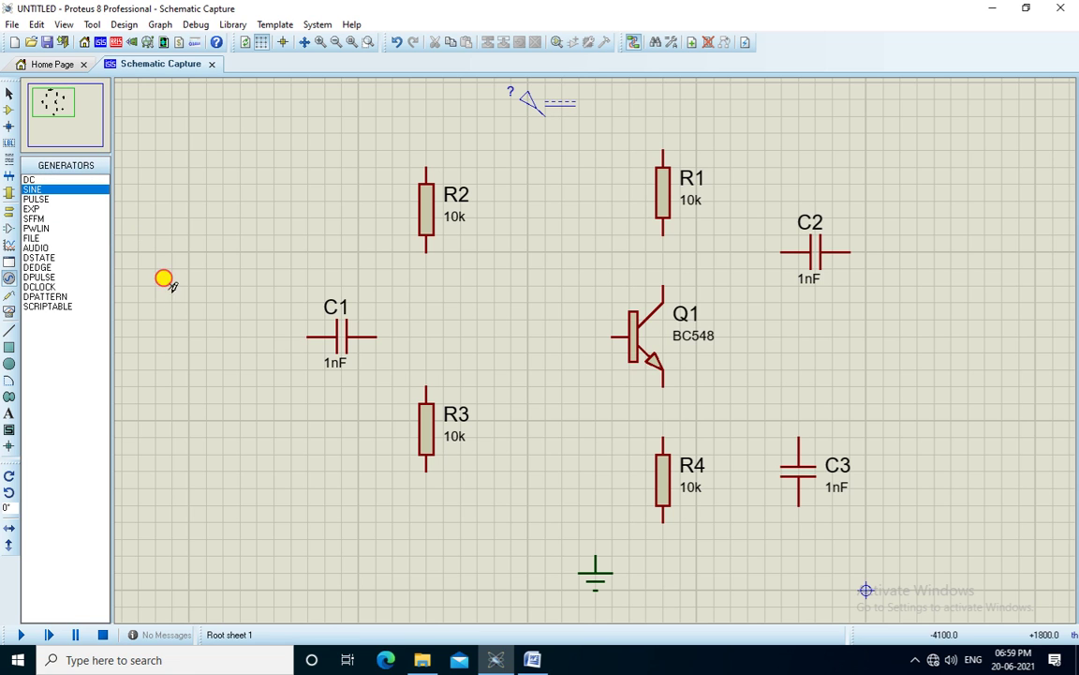
click(230, 323)
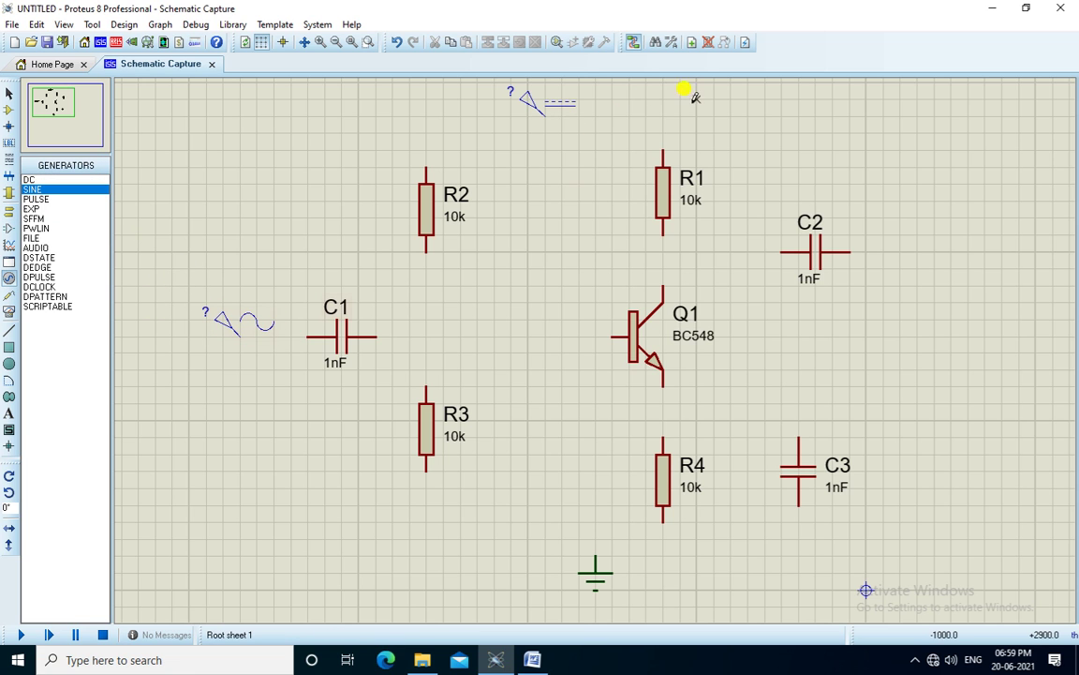
Place an oscilloscope right of the circuit, level with C2
right_click(767, 112)
mouse_move(825, 121)
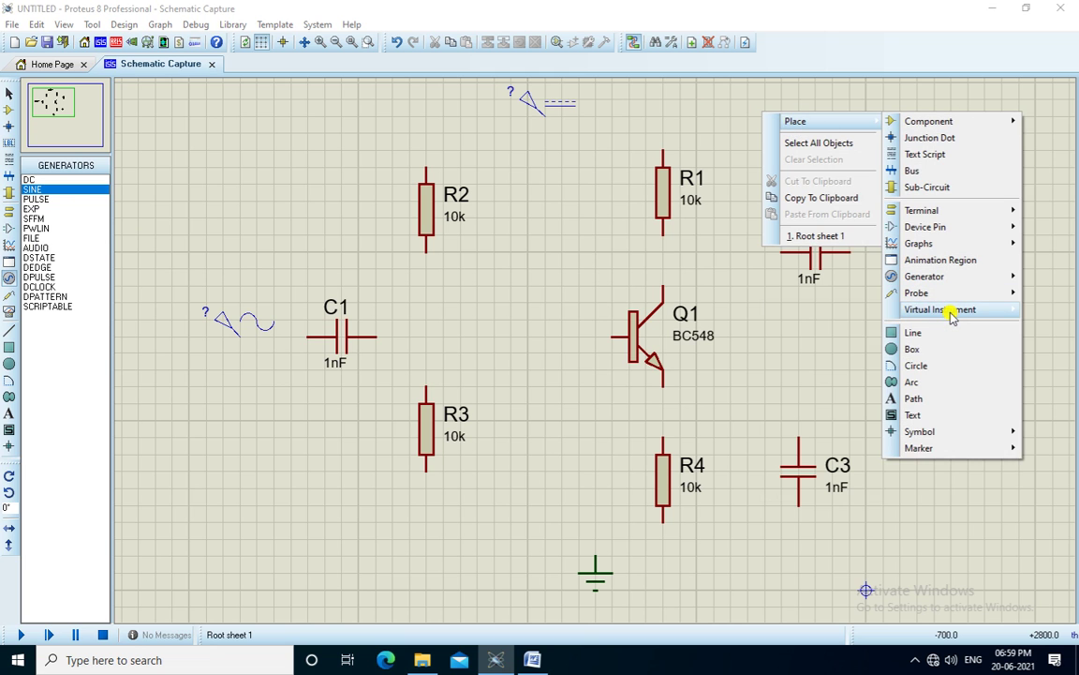
mouse_move(979, 309)
click(844, 309)
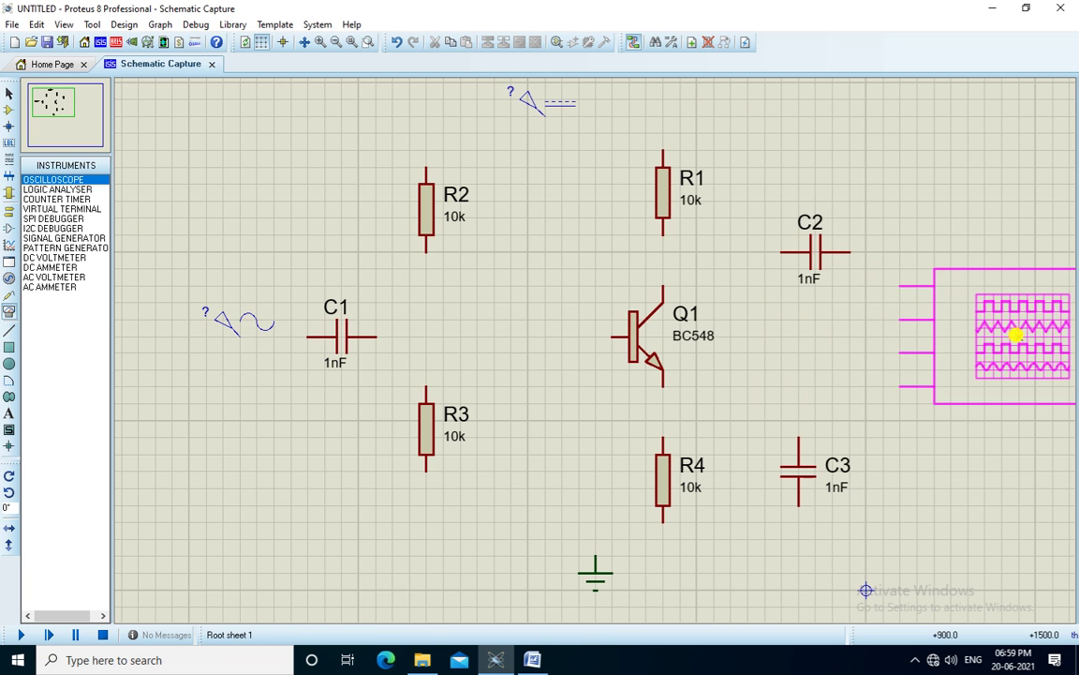
click(1008, 339)
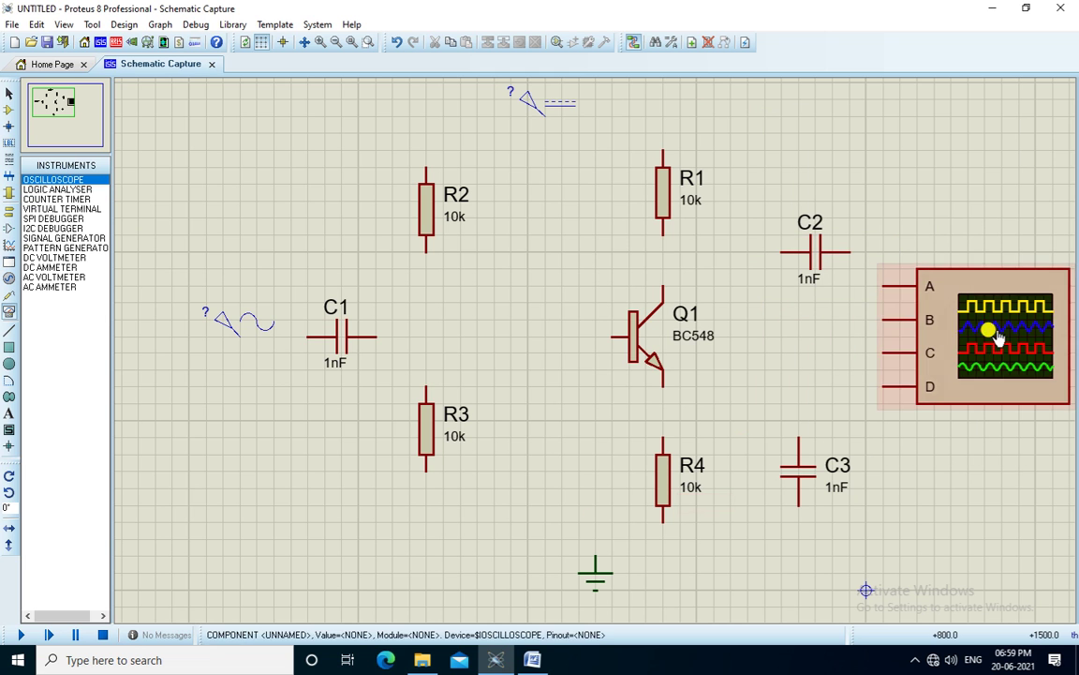
drag(995, 319, 997, 278)
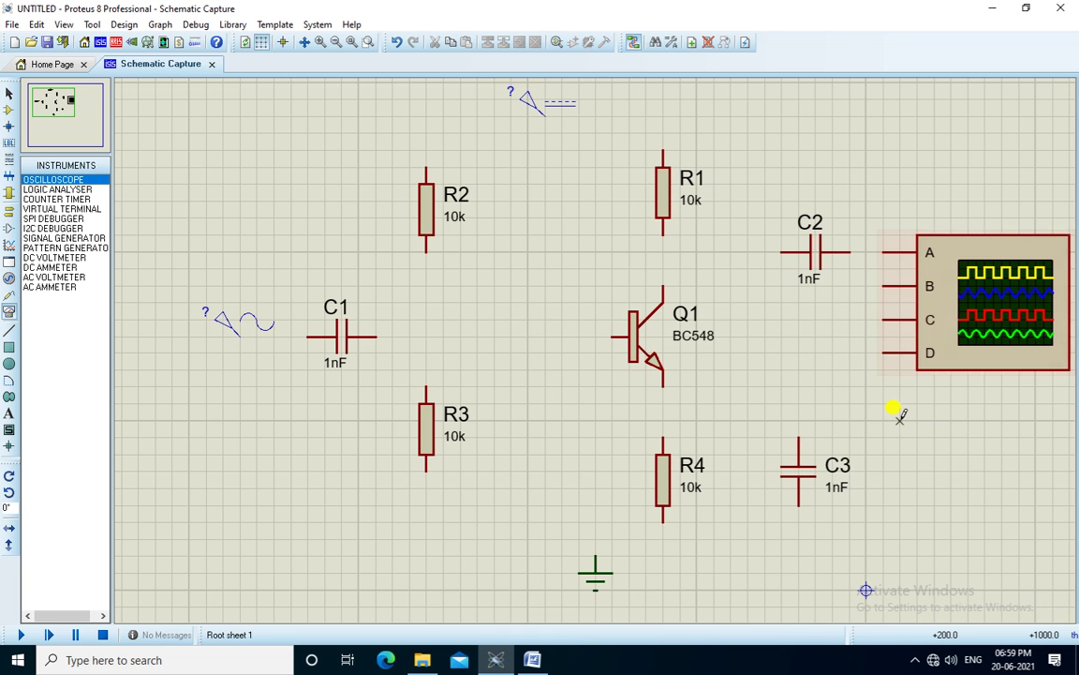
Wire R2 to R3, C1 to Q1's base, the emitter to R4, and R3 and R4 to ground
click(427, 250)
click(426, 386)
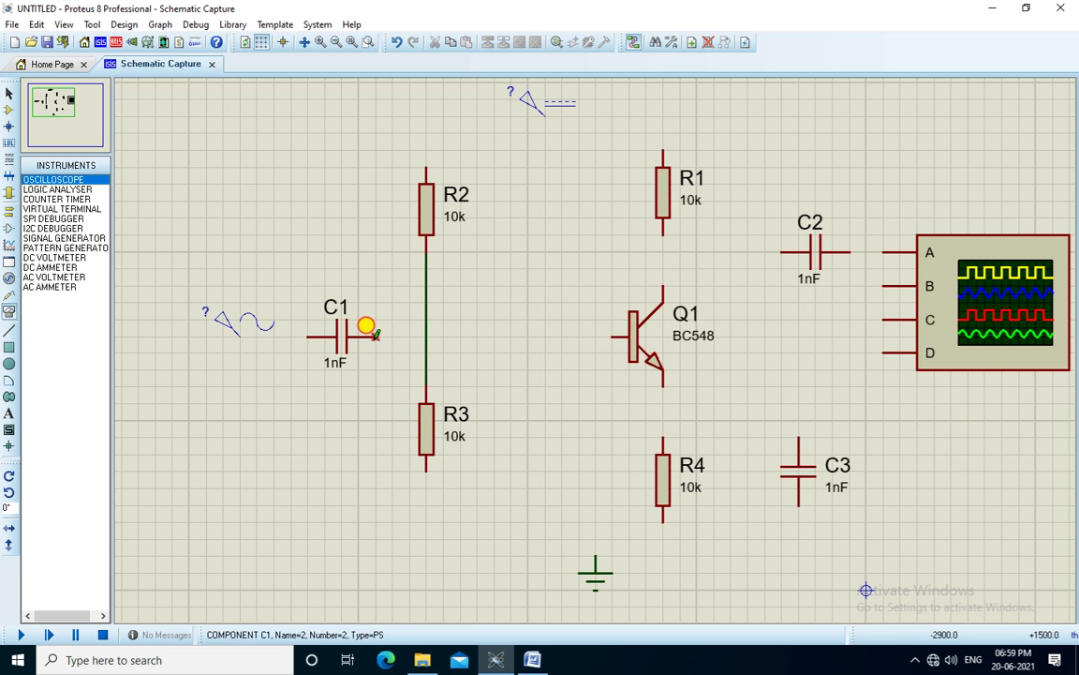
click(376, 336)
click(427, 335)
click(426, 335)
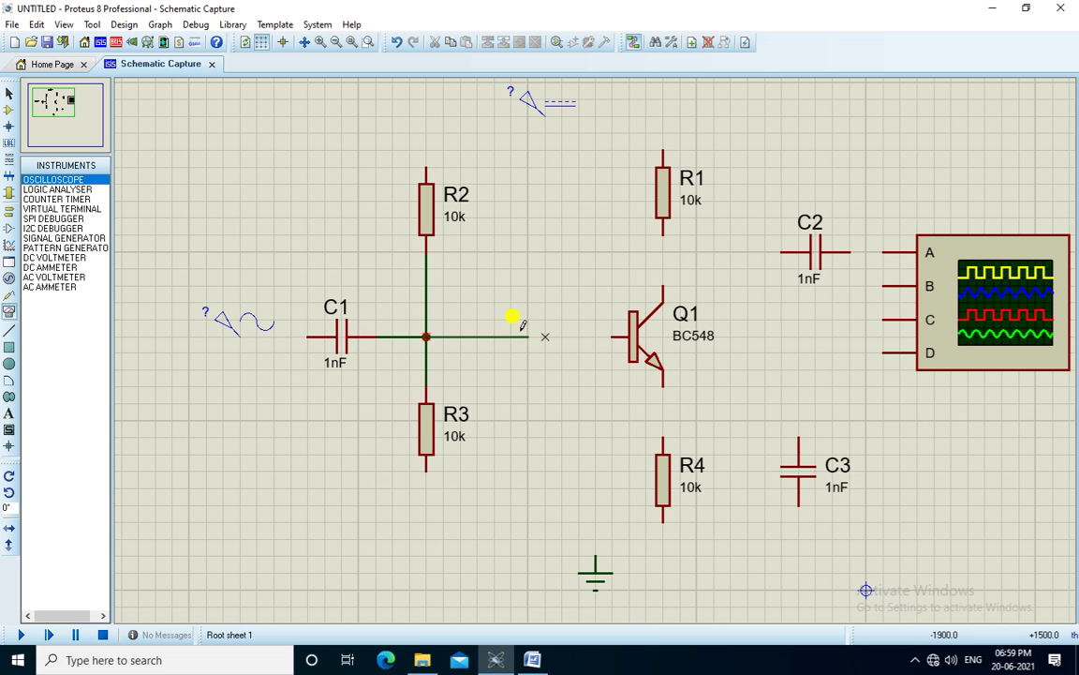
click(614, 336)
click(662, 384)
click(662, 437)
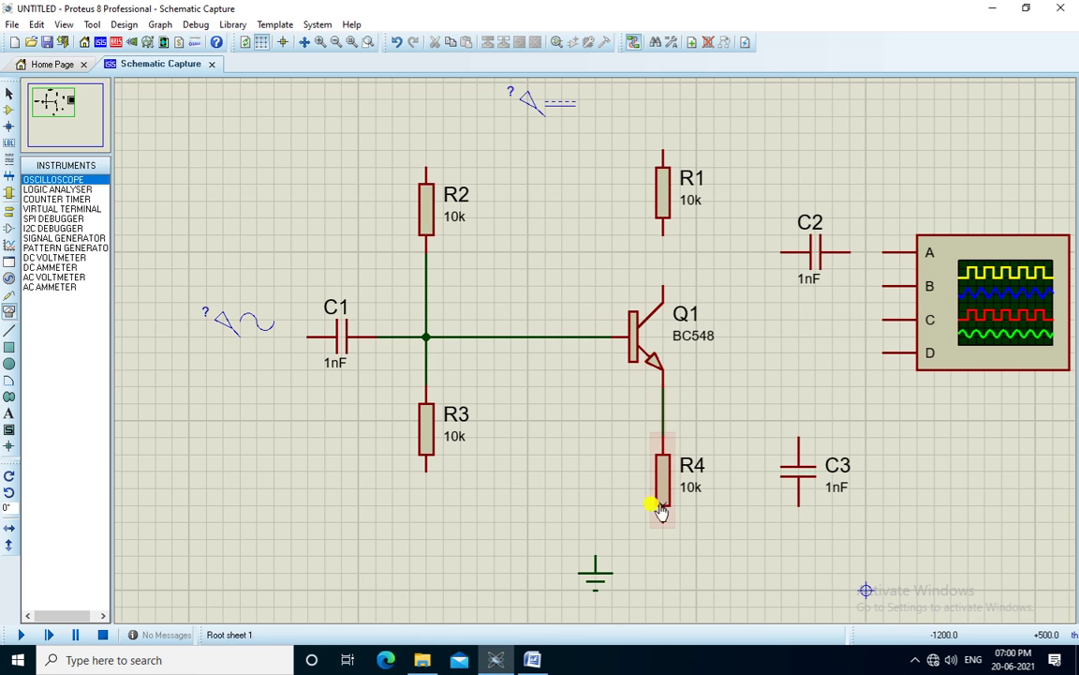
click(663, 522)
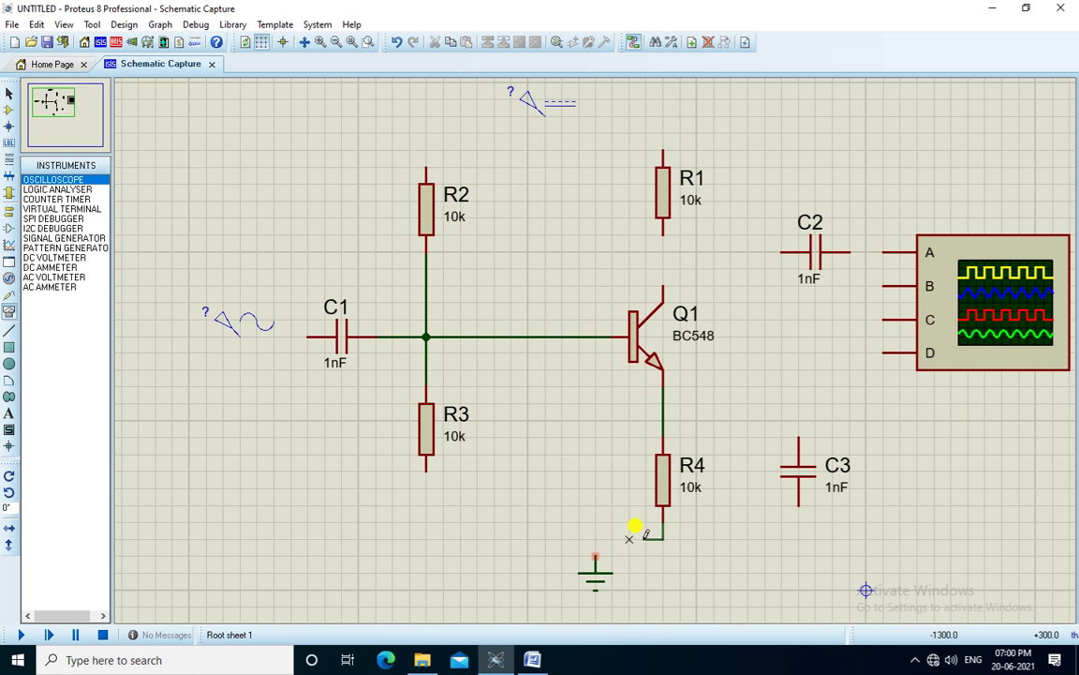
click(595, 557)
click(426, 467)
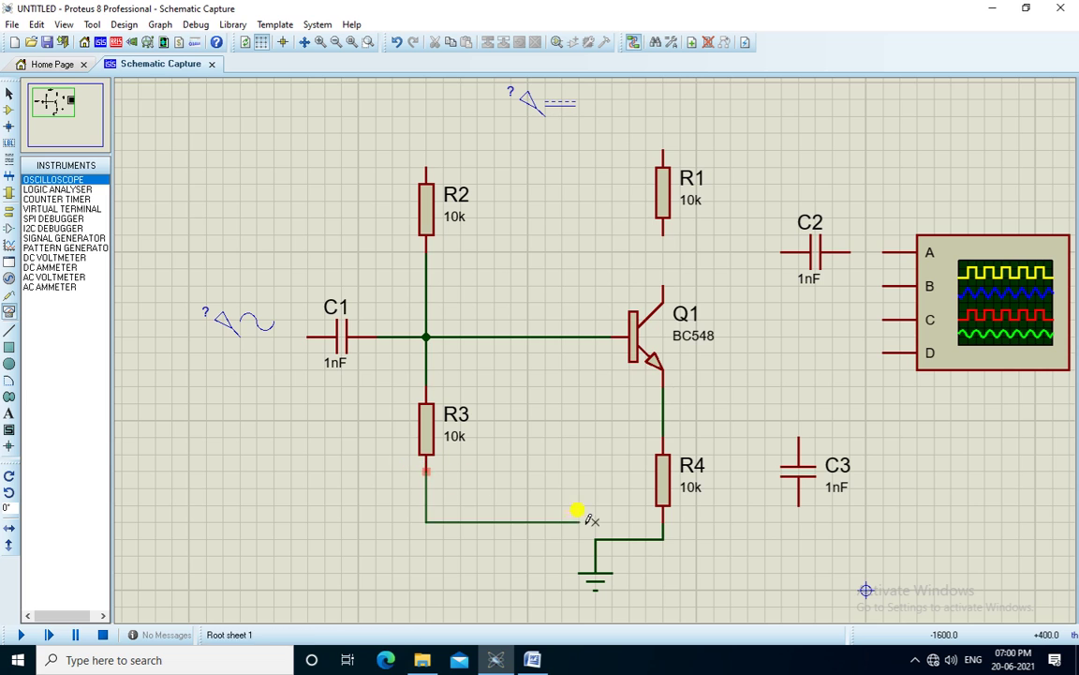
click(595, 539)
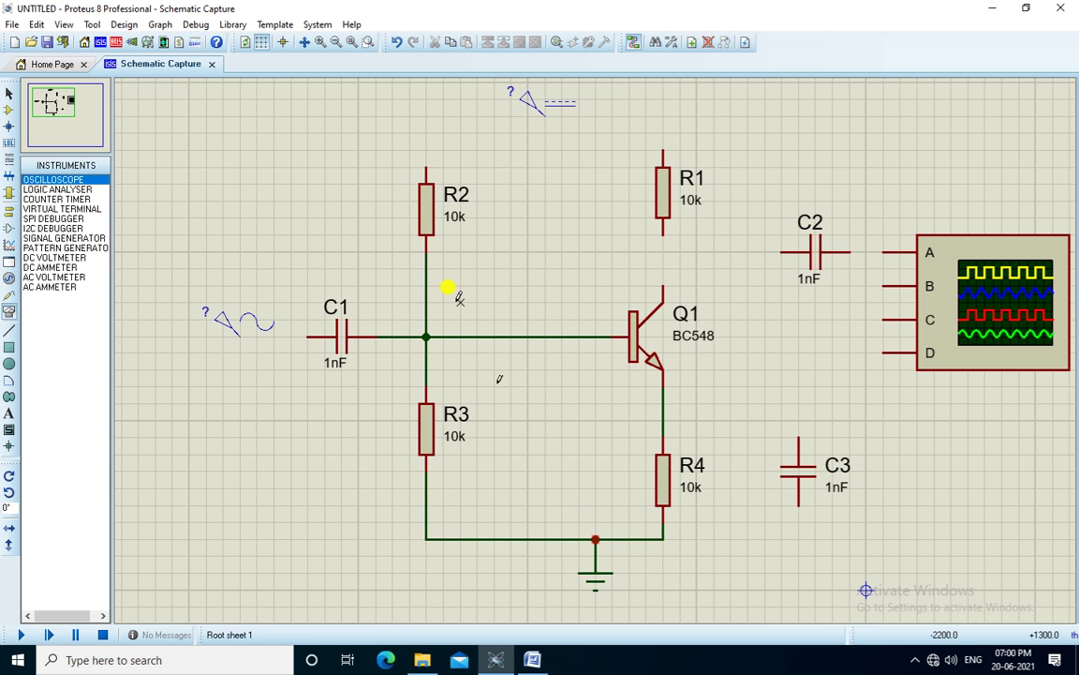
Connect R2 and R1 tops, R1 and C2 to the collector, then move C2 and C3 closer
click(426, 167)
click(657, 143)
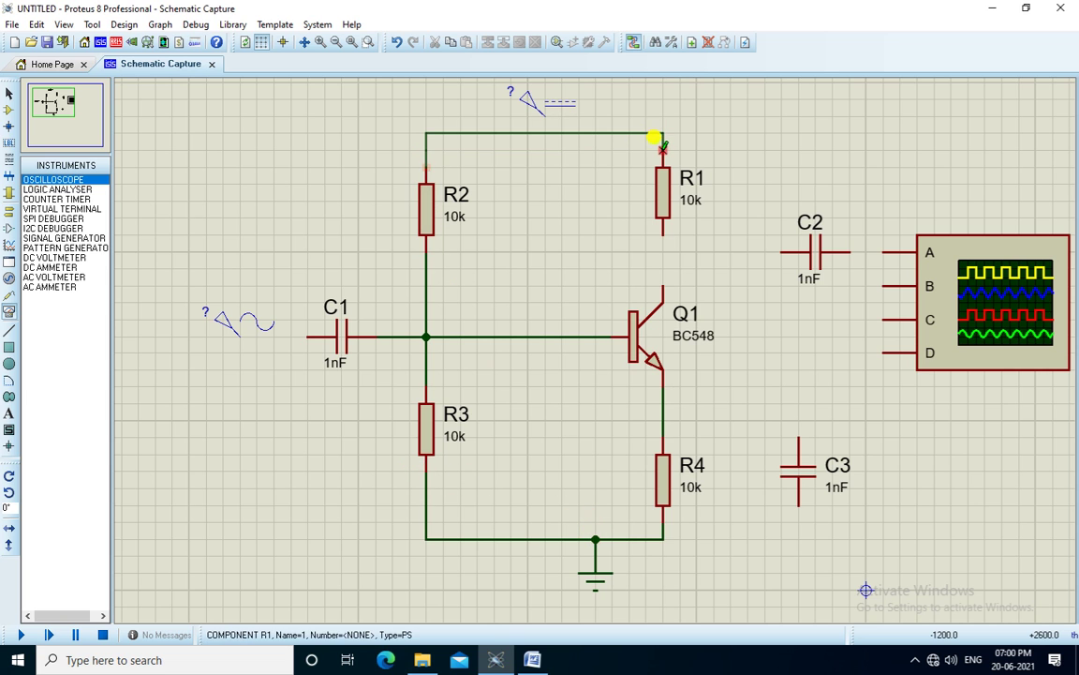
click(661, 232)
click(661, 283)
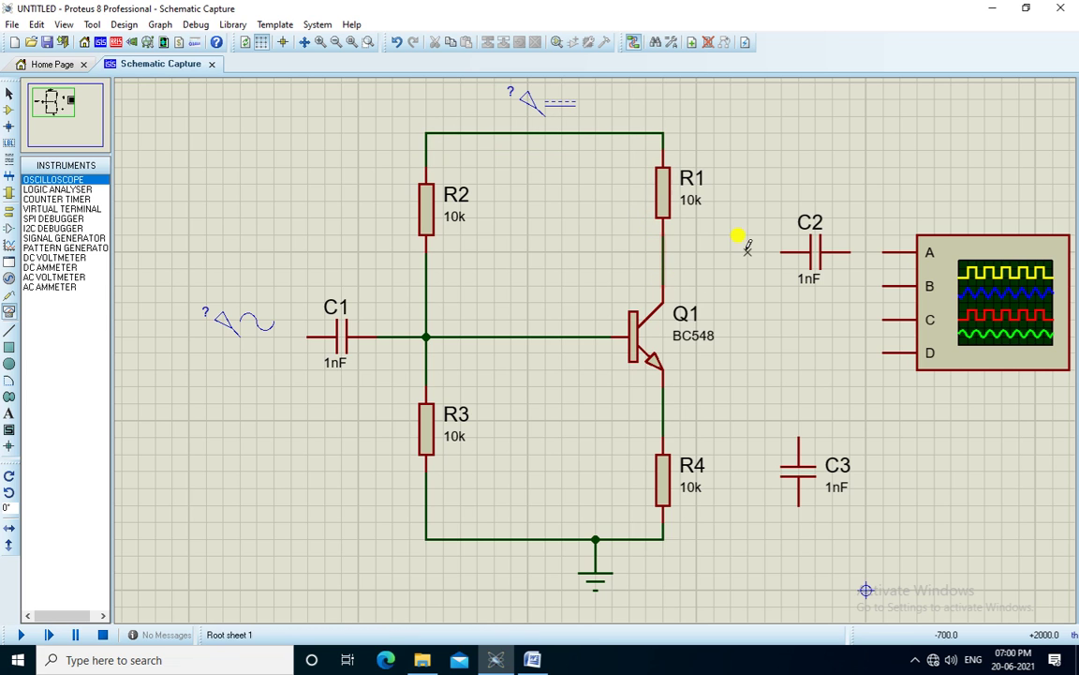
click(781, 251)
click(662, 252)
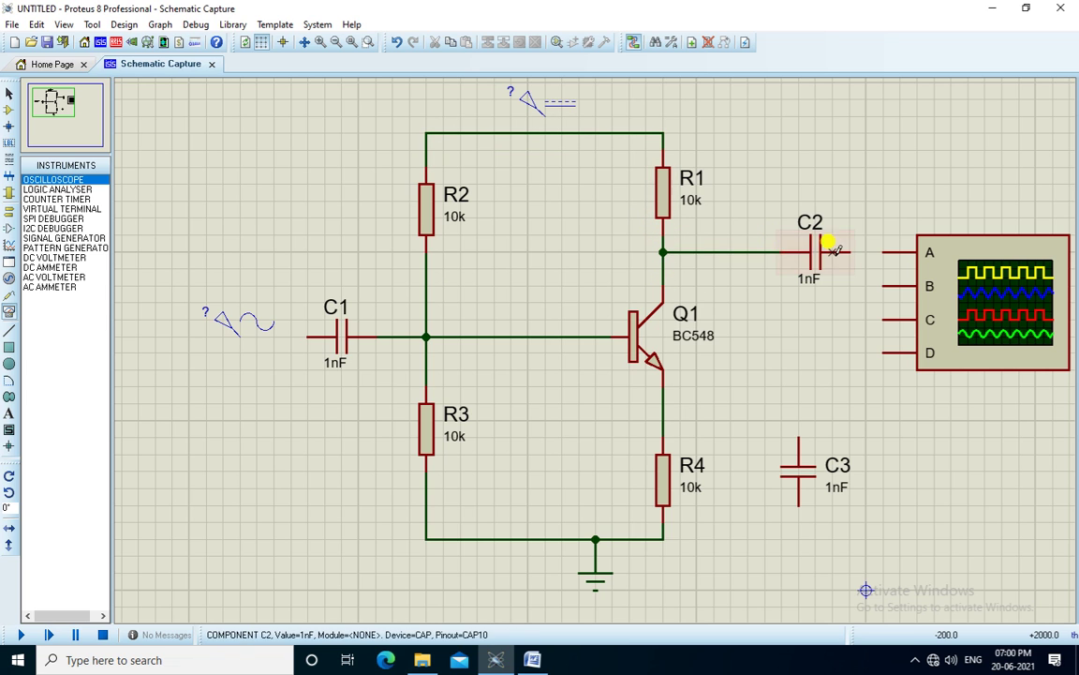
drag(775, 246, 723, 246)
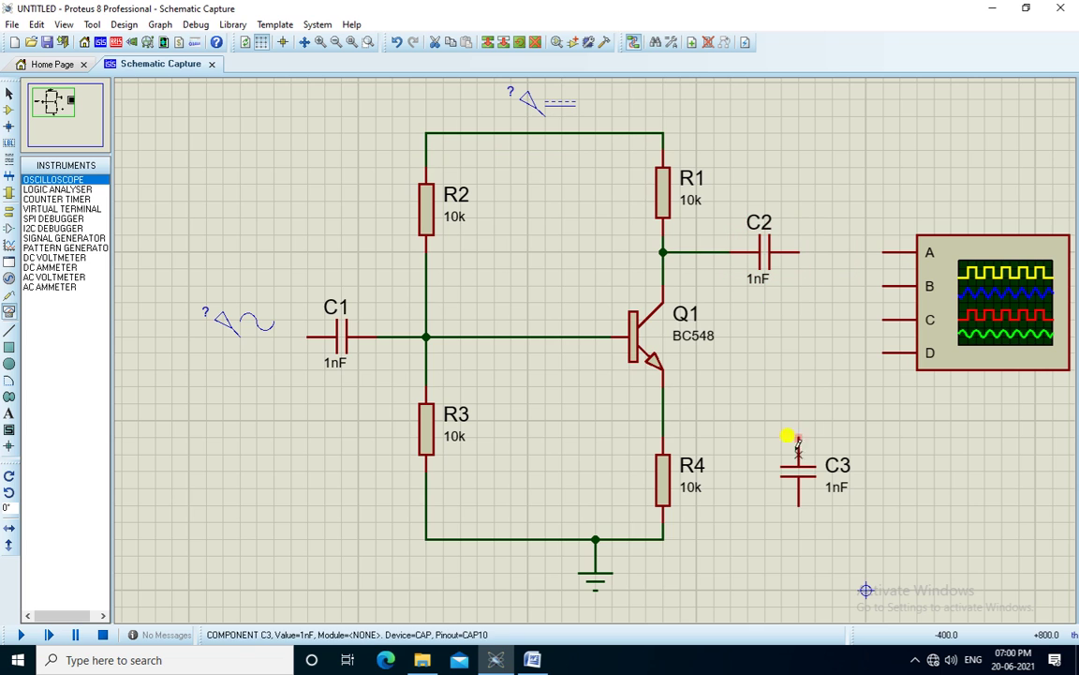
drag(800, 475, 766, 475)
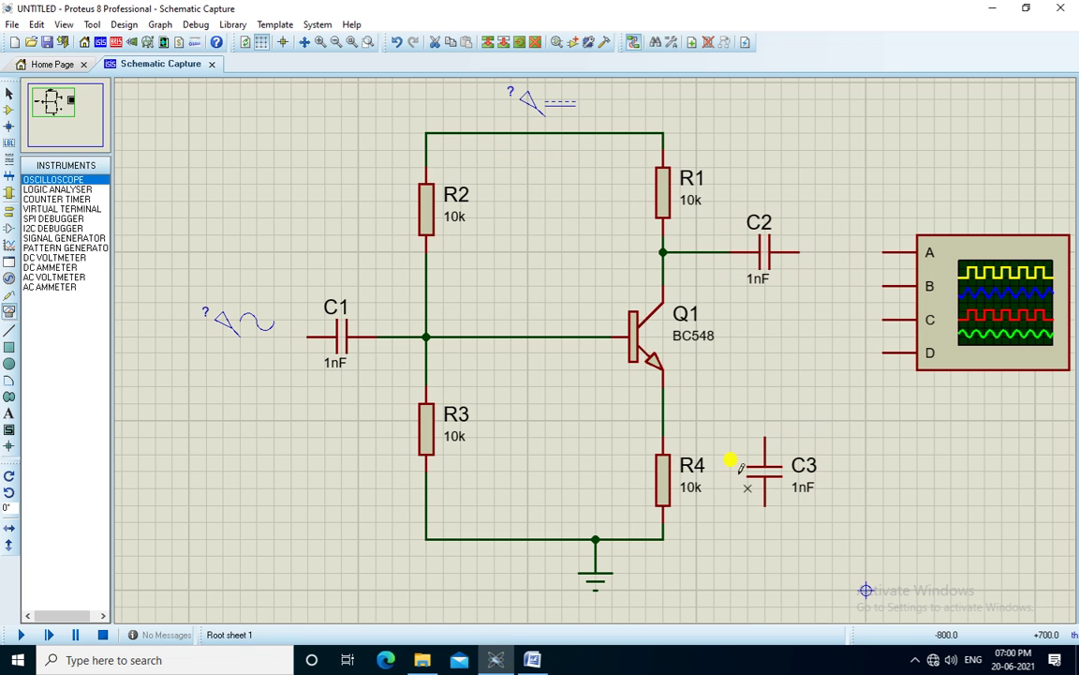
Wire C3 across R4, C2 to oscilloscope input A, the DC supply to the rail, and the sine source to C1
click(764, 506)
click(662, 539)
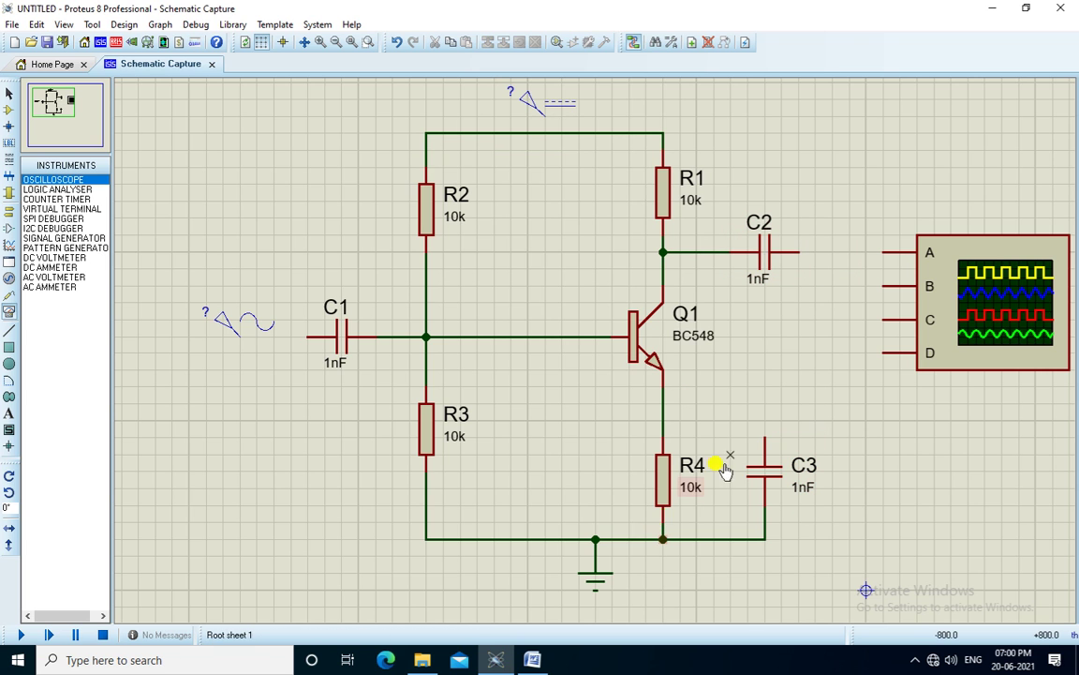
click(765, 438)
click(662, 421)
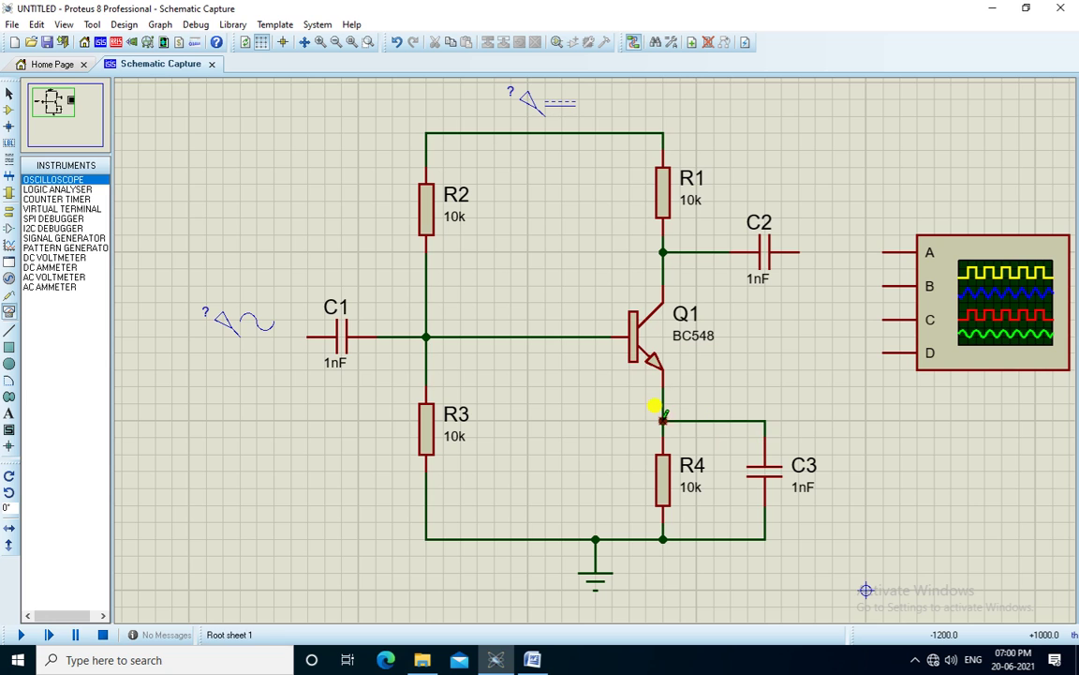
click(884, 251)
click(799, 251)
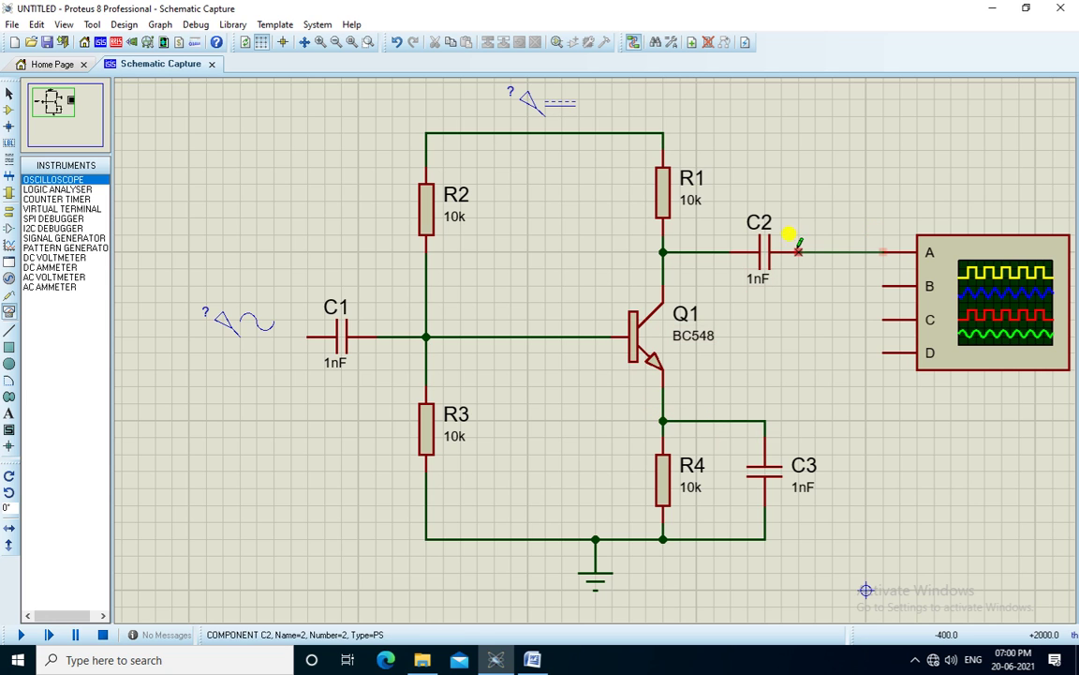
click(544, 117)
click(544, 133)
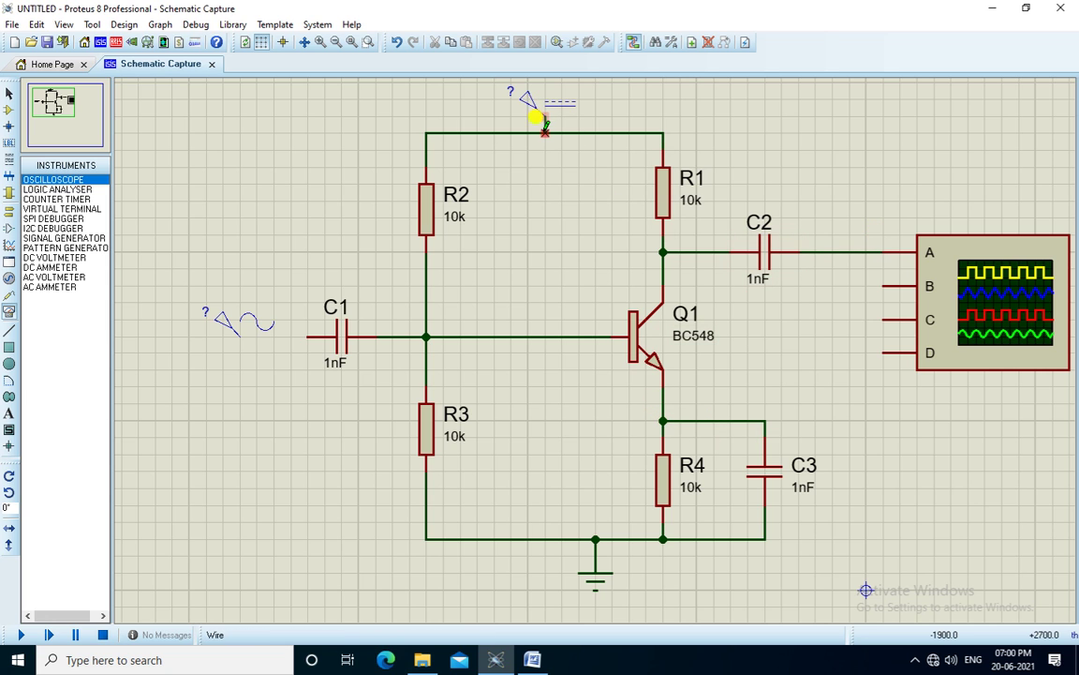
click(307, 335)
click(240, 335)
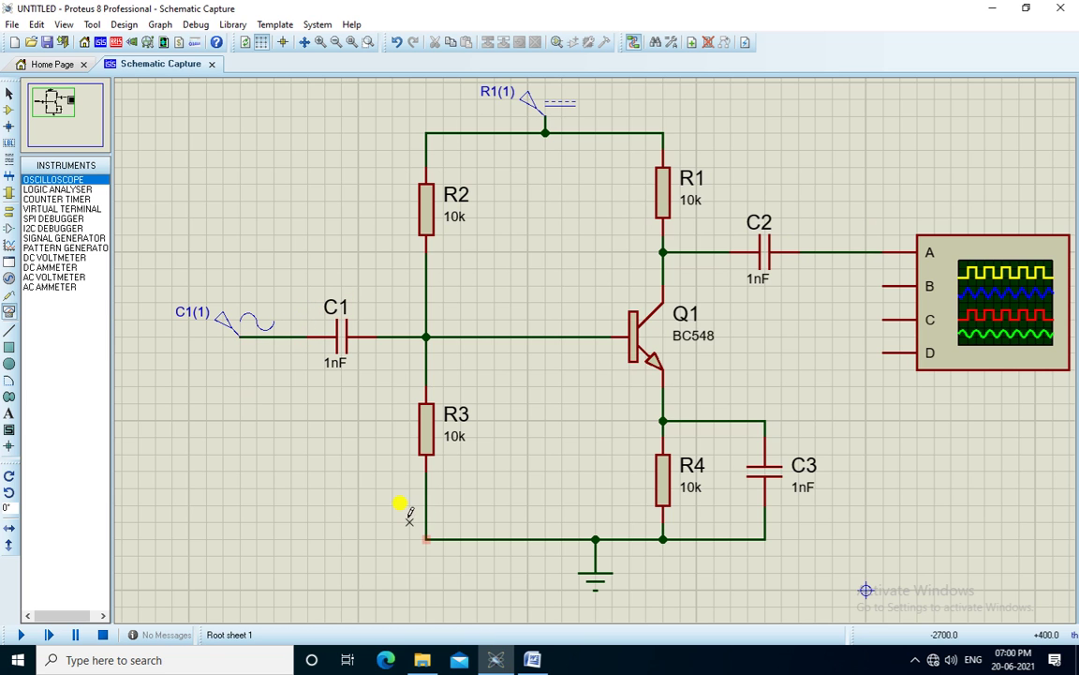
Set capacitors C1 and C2 to 10uF
double_click(337, 365)
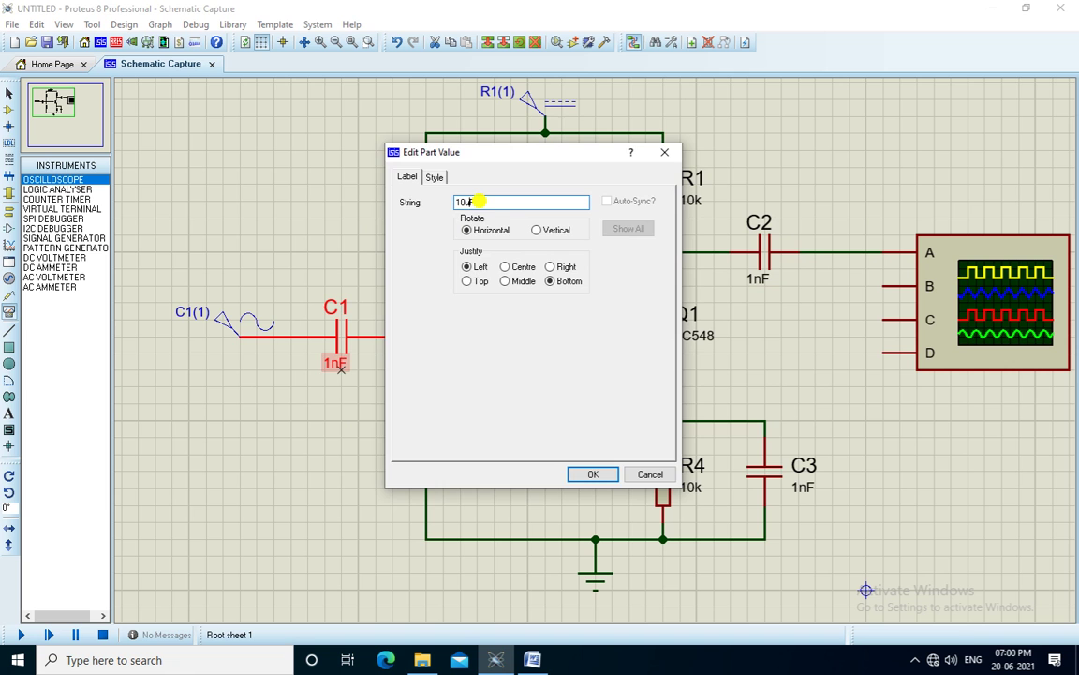
key(Return)
double_click(760, 277)
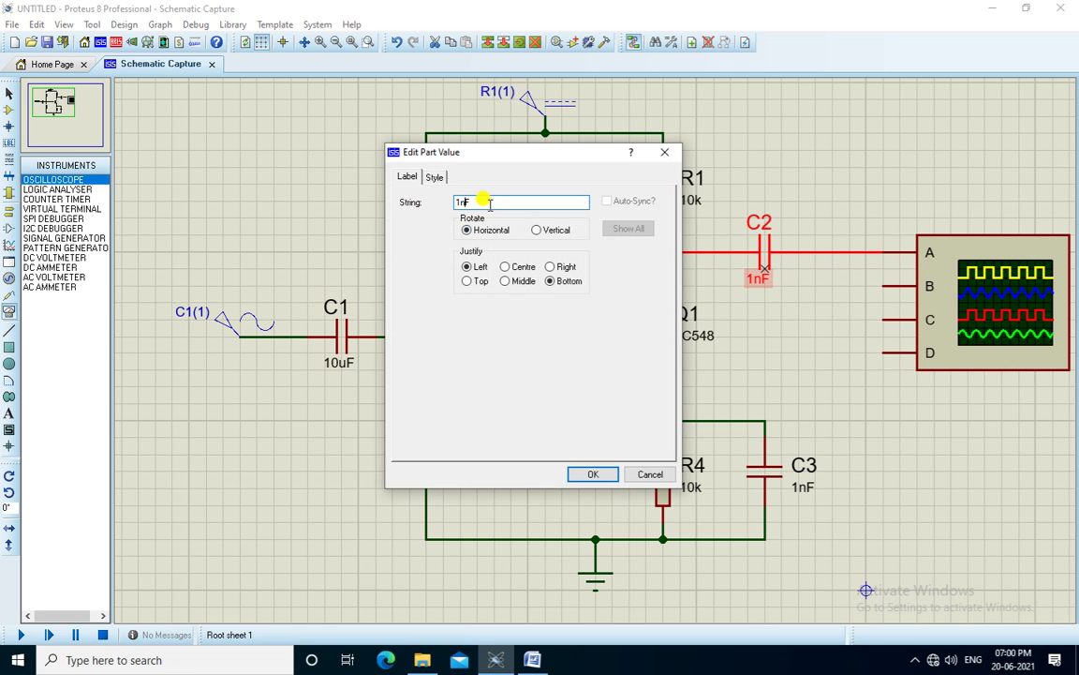
text(u)
key(Return)
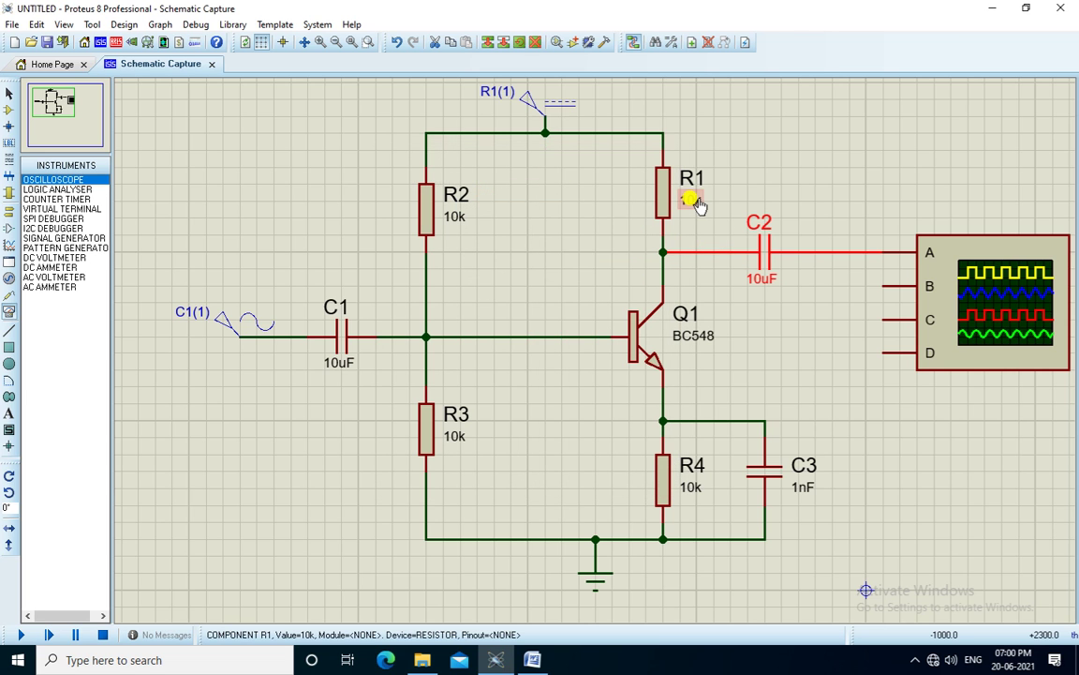
click(533, 660)
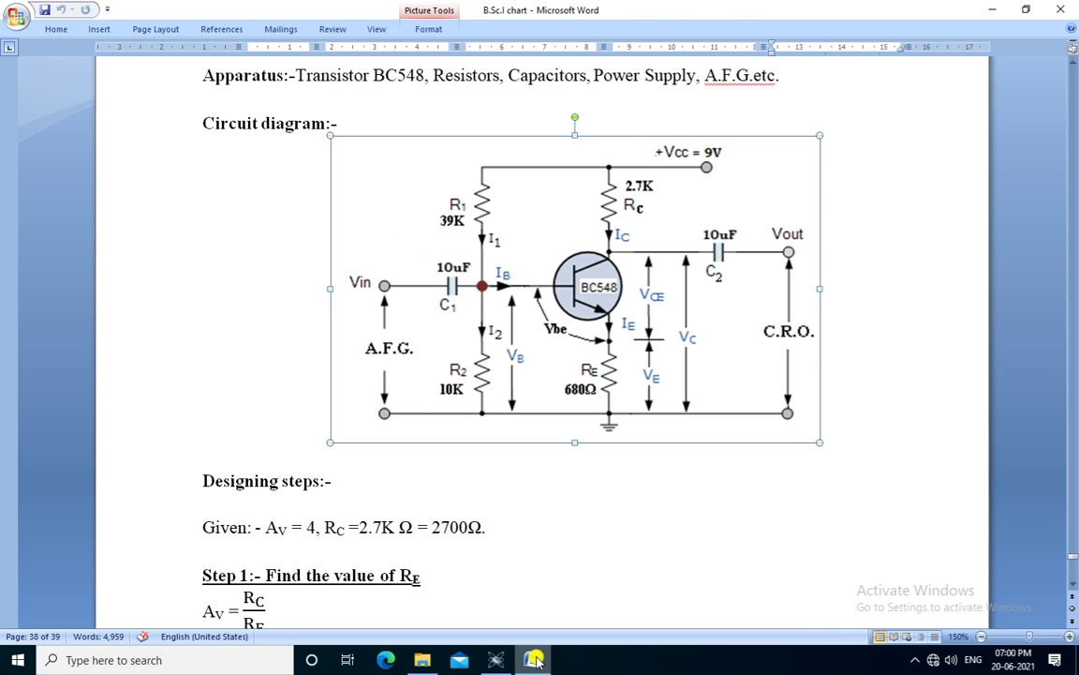
click(533, 659)
Rename R1 to RC with value 2.7k, then bring the Word circuit diagram back up
double_click(689, 178)
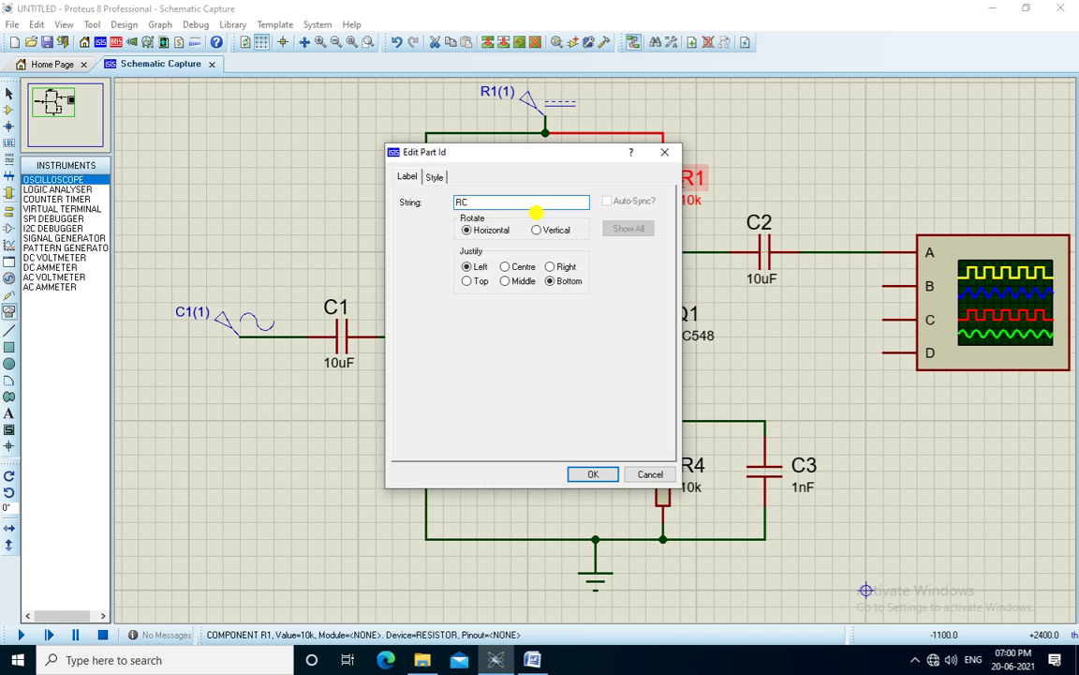
text(RC)
key(Return)
double_click(689, 201)
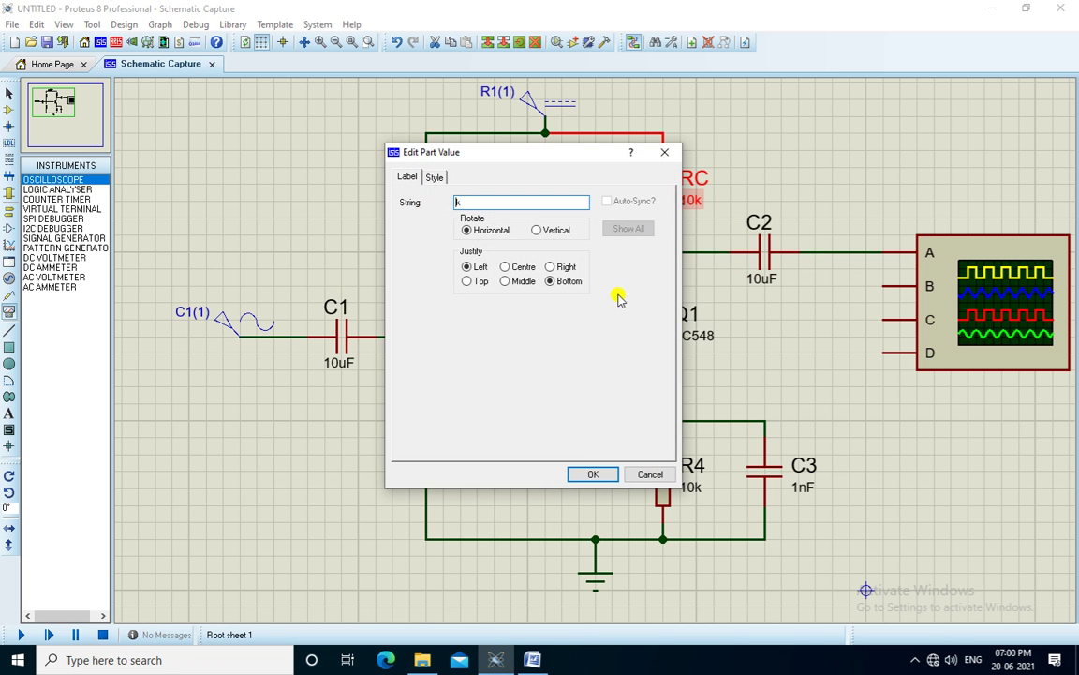
text(7)
key(Return)
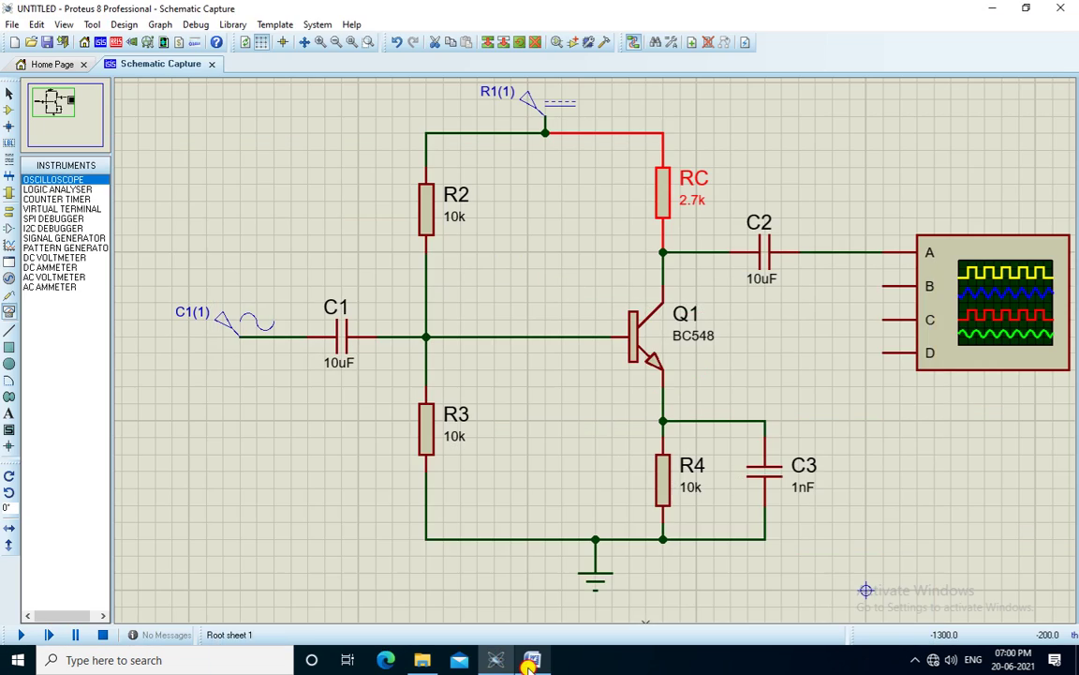
click(533, 660)
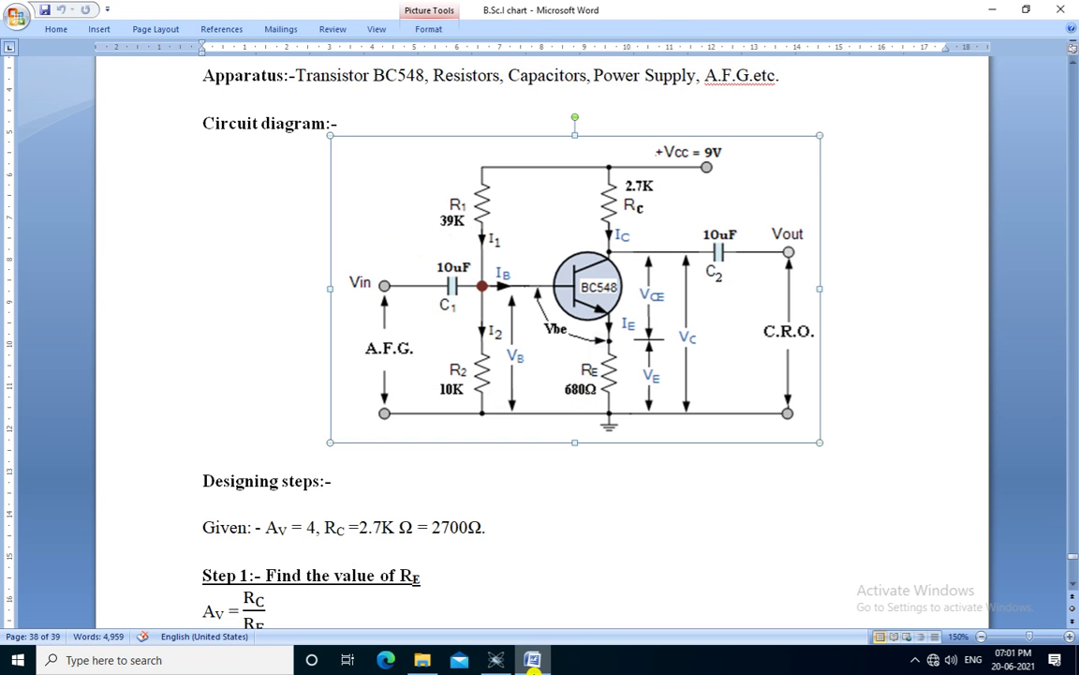
Rename resistor R4 to RE with value 680 and delete the bypass capacitor C3
key(alt+Tab)
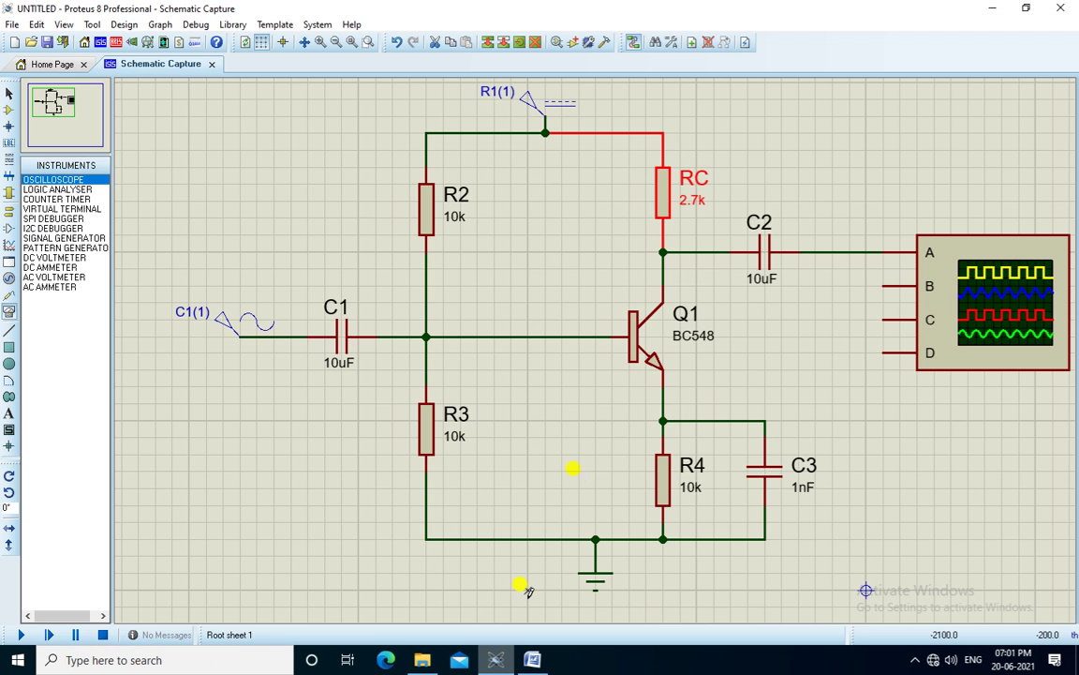
double_click(694, 466)
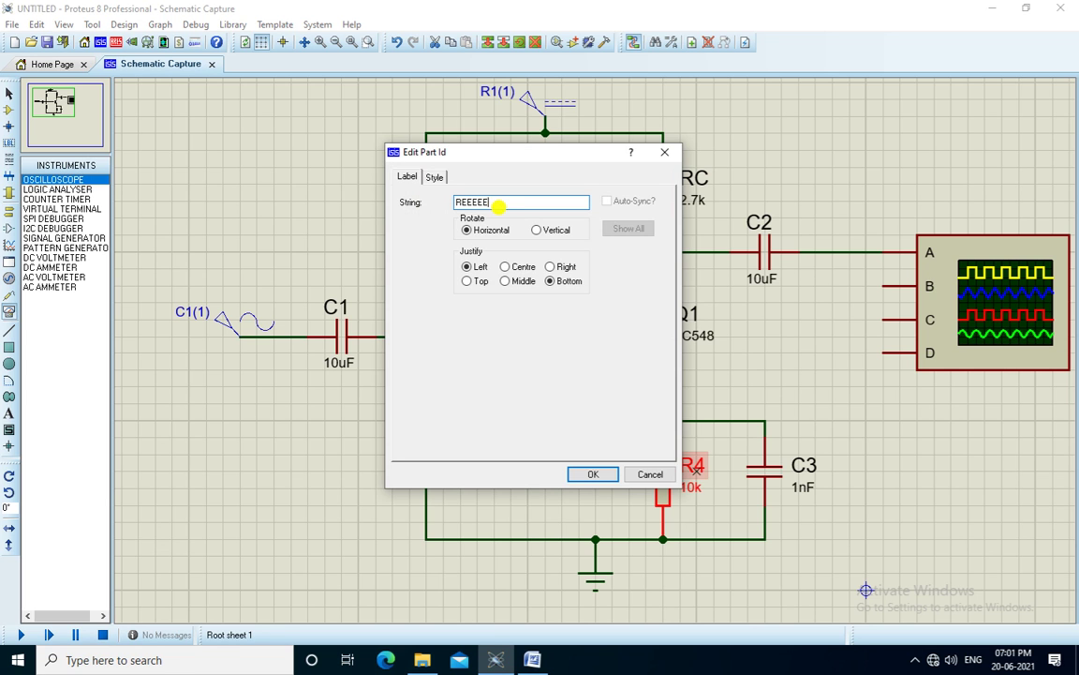
key(Return)
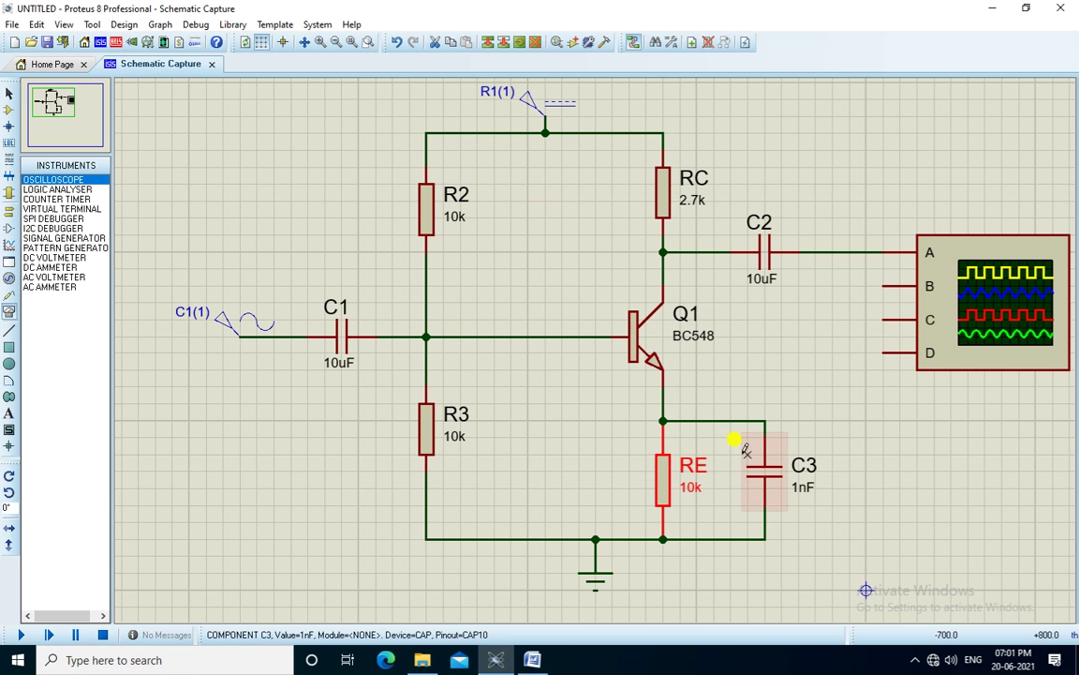
double_click(689, 490)
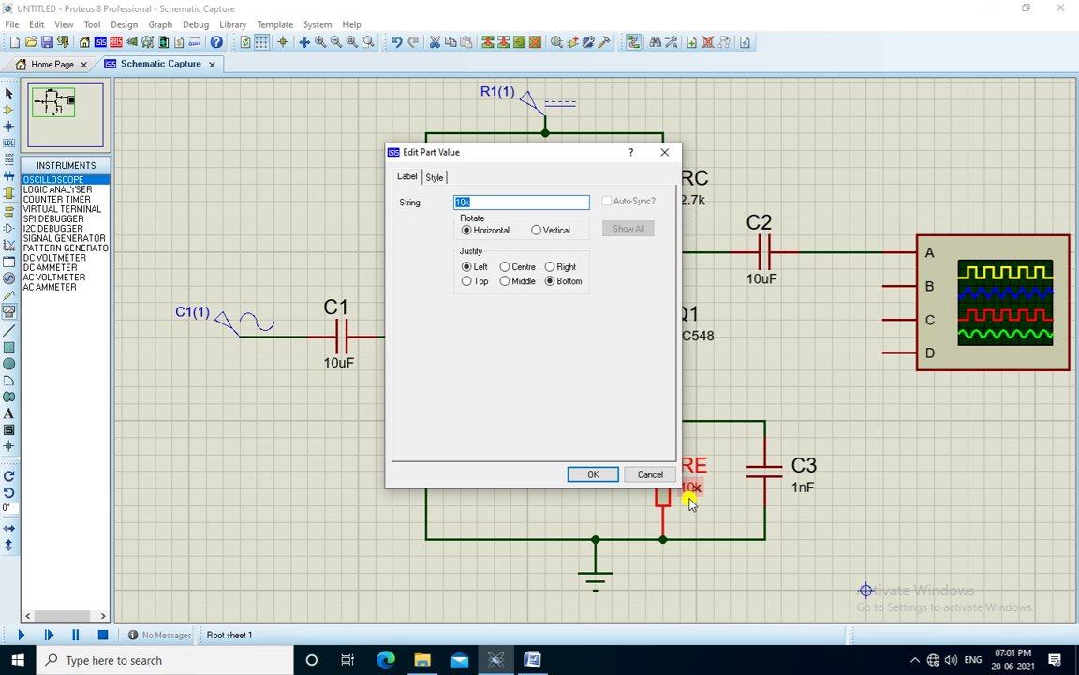
key(Return)
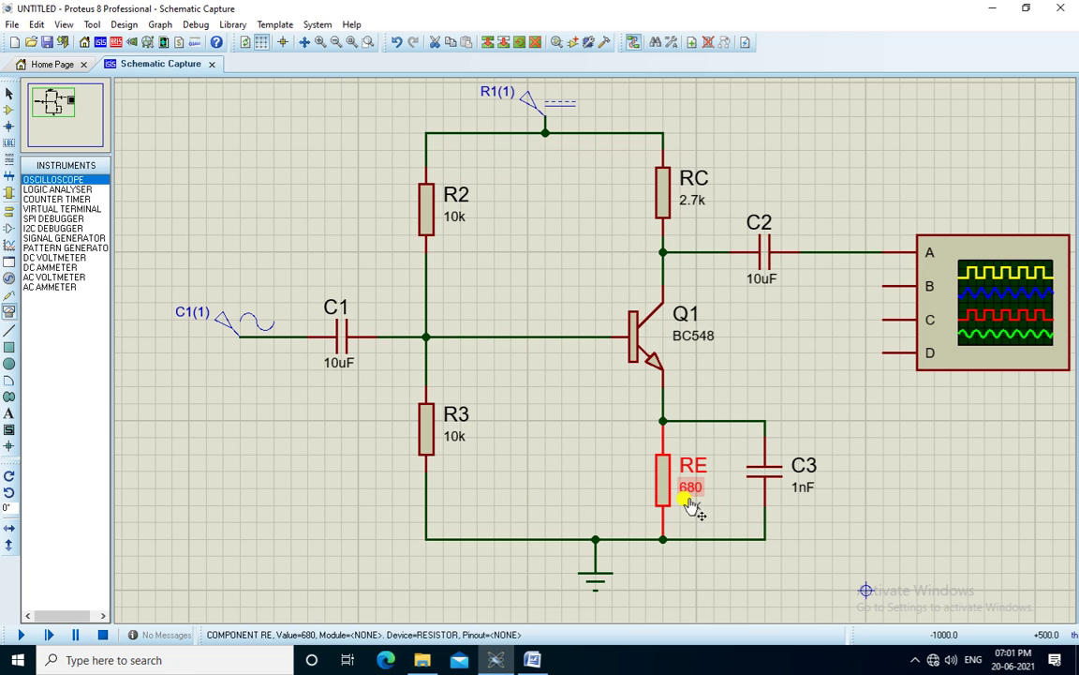
drag(832, 405, 727, 557)
key(Delete)
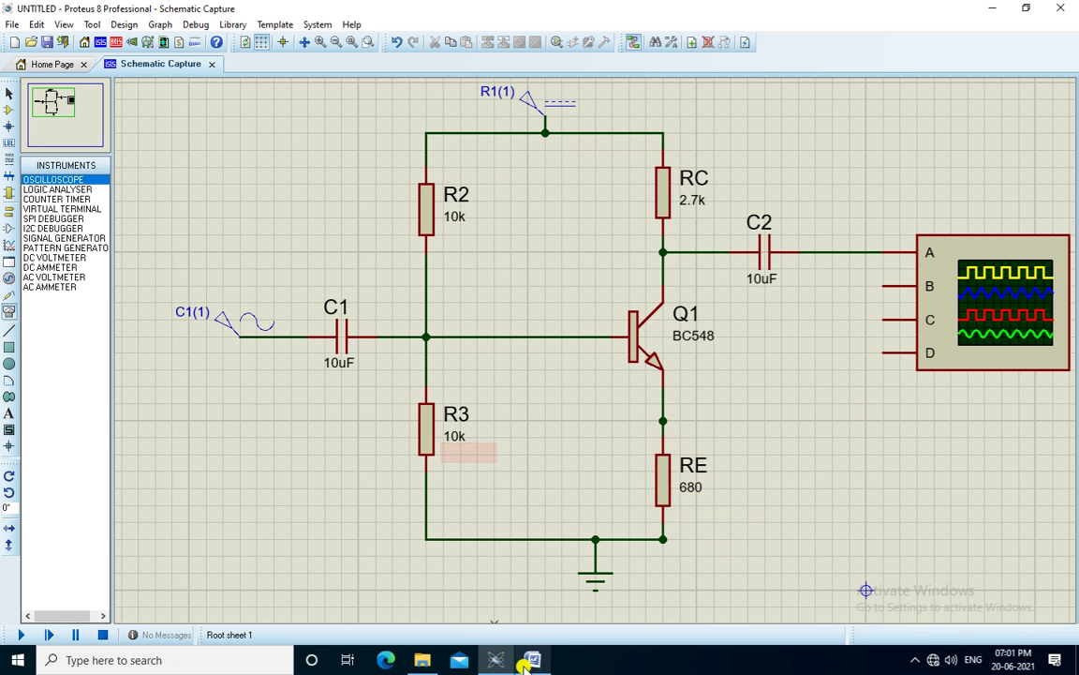
Label the upper resistor R1 with value 39k and rename the lower resistor R3 to R2
key(alt+Tab)
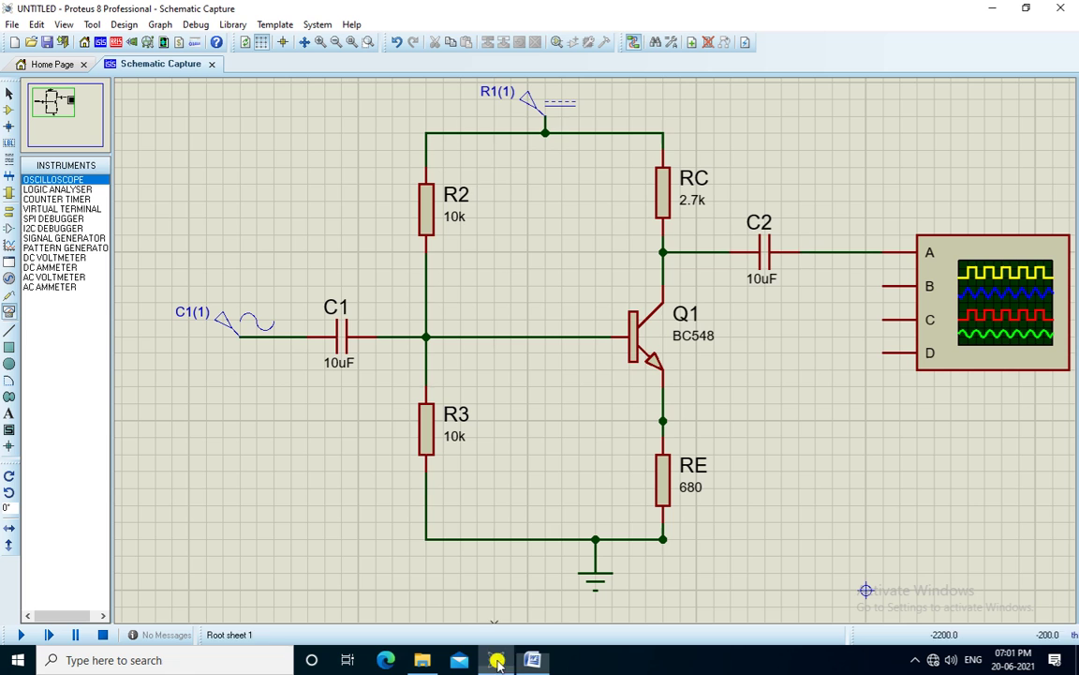
double_click(454, 197)
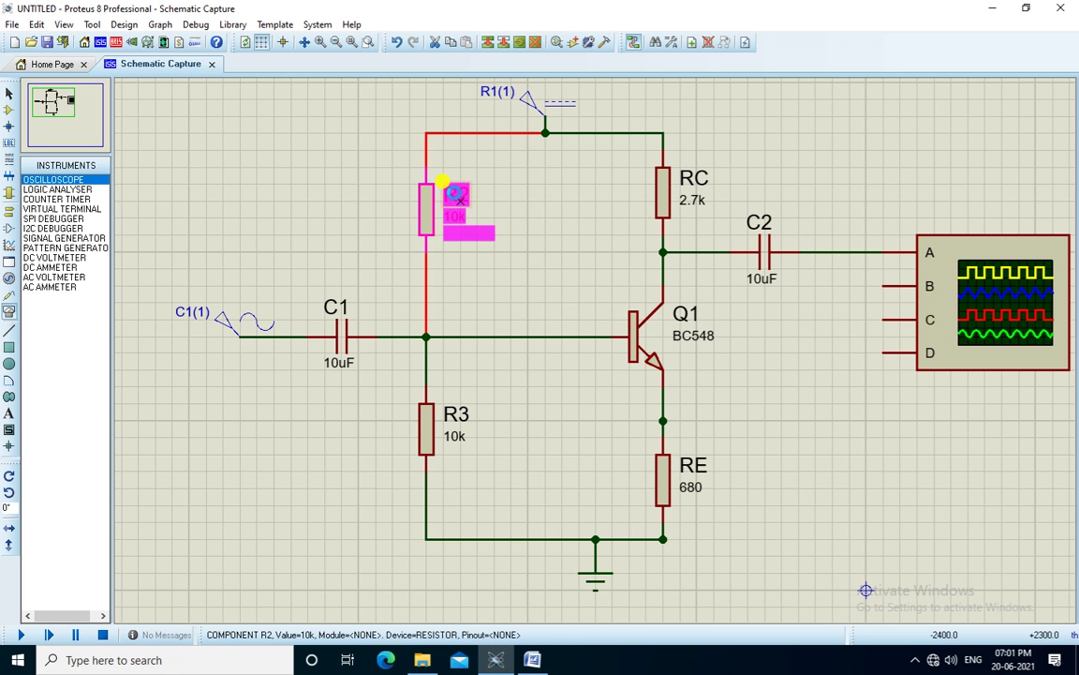
text(R)
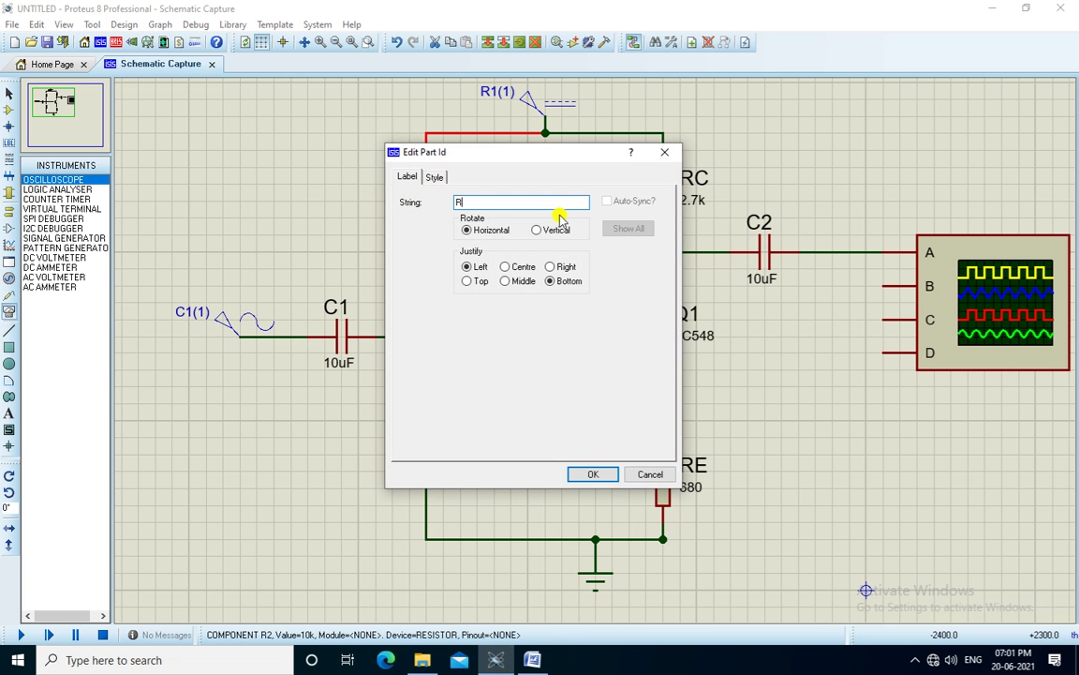
text(1)
key(Return)
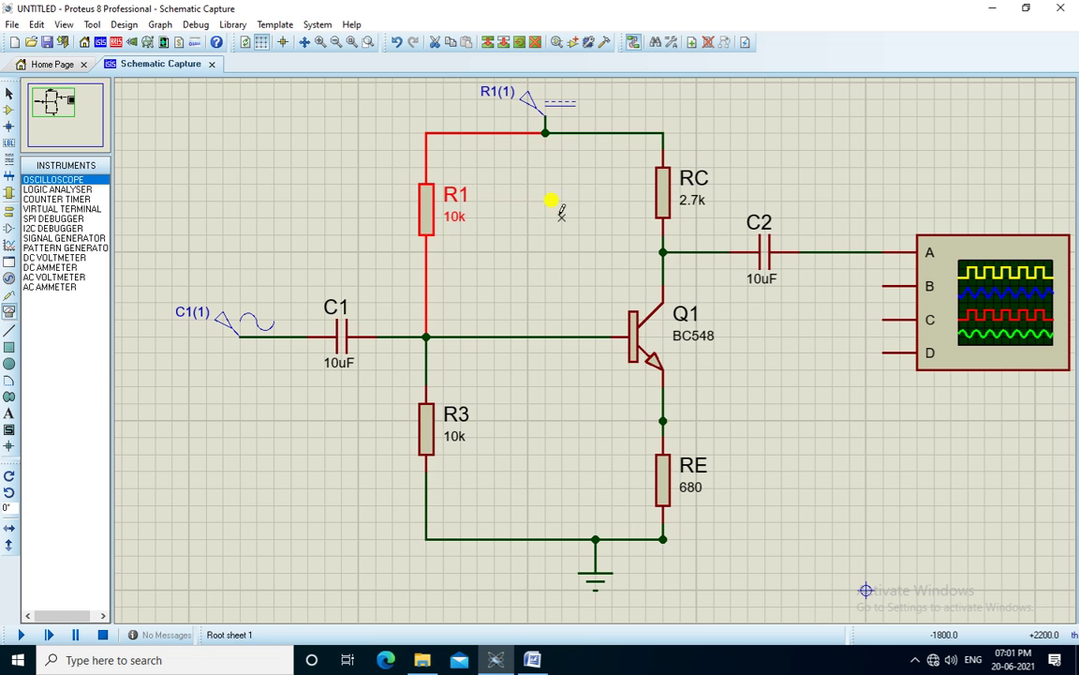
double_click(454, 217)
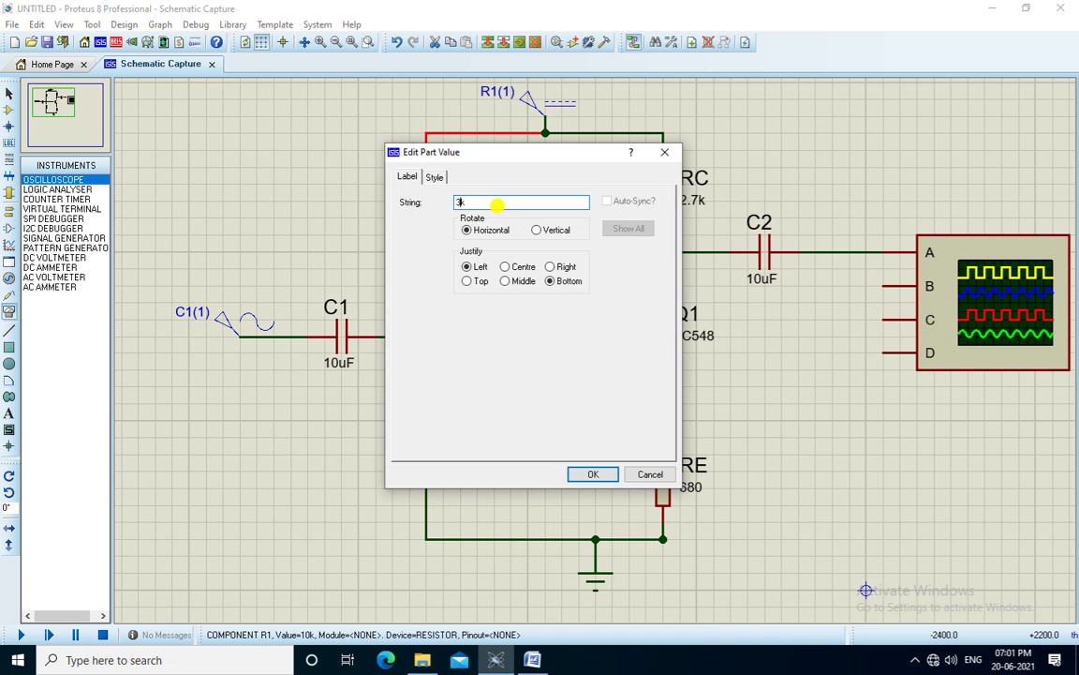
key(Return)
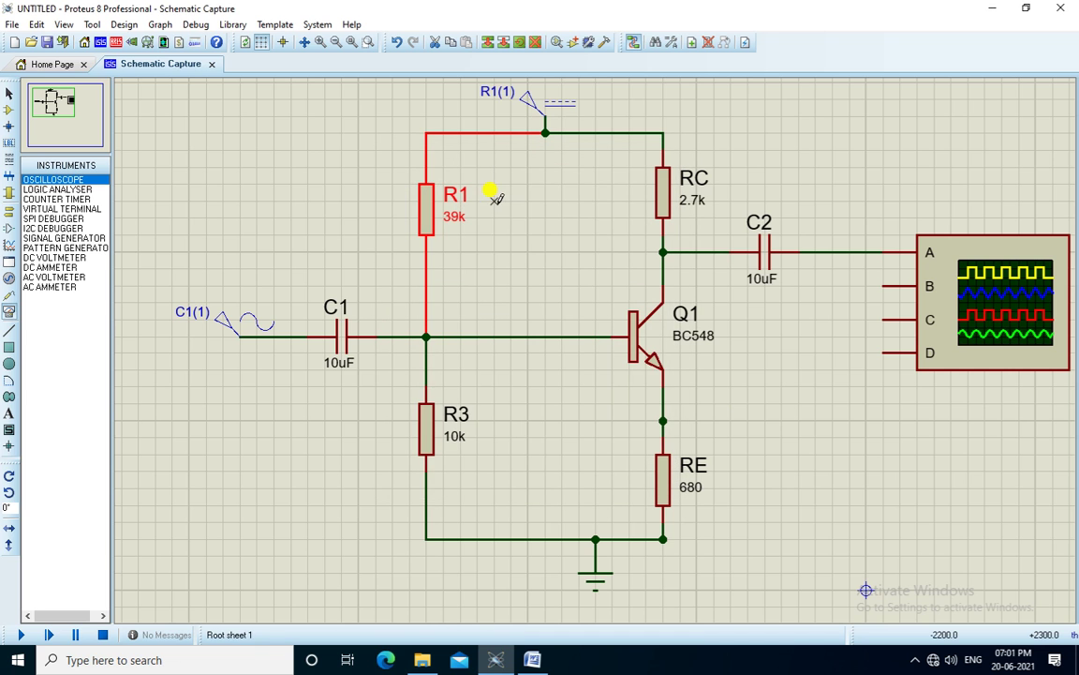
double_click(455, 415)
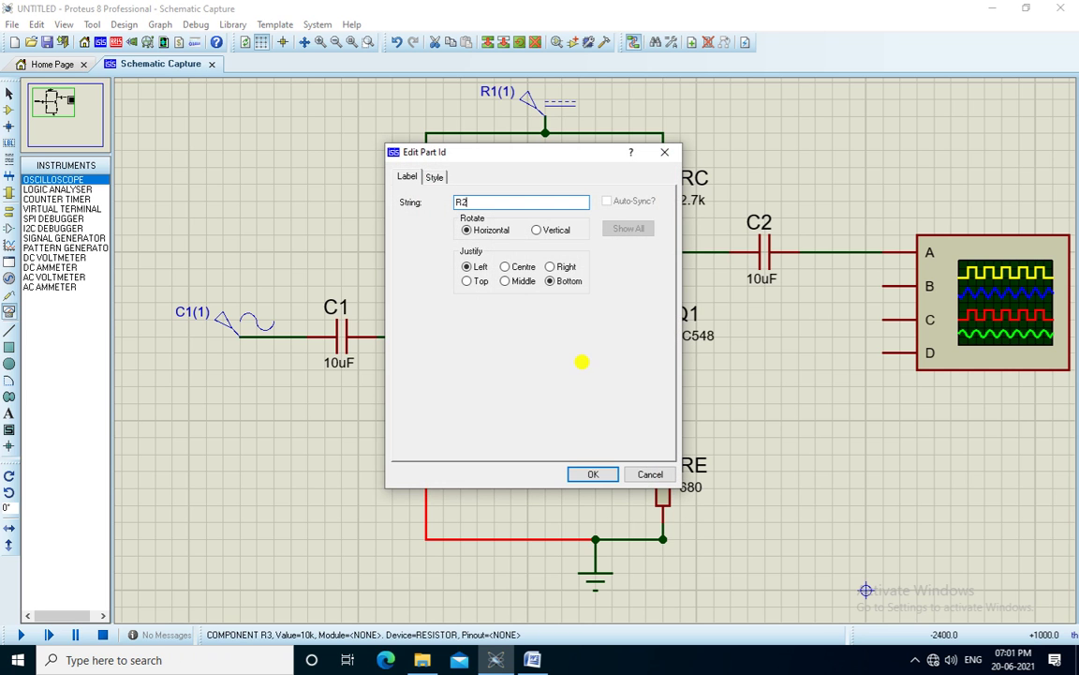
text(R2)
key(Return)
click(844, 453)
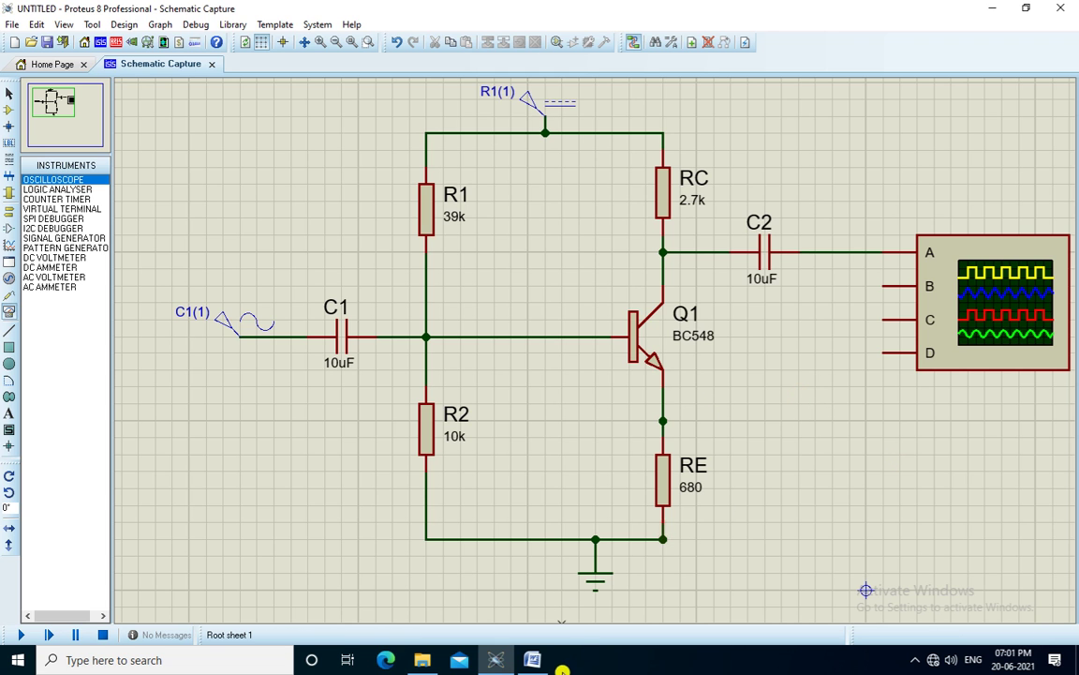
click(532, 660)
scroll(799, 373, down, 15)
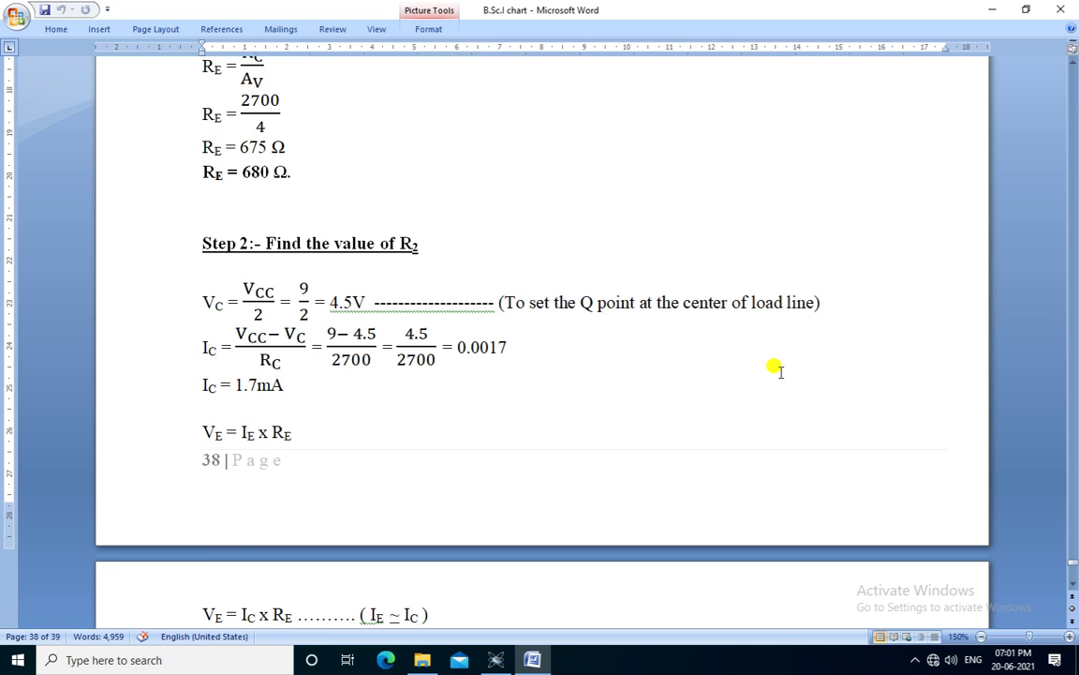
scroll(776, 372, down, 2)
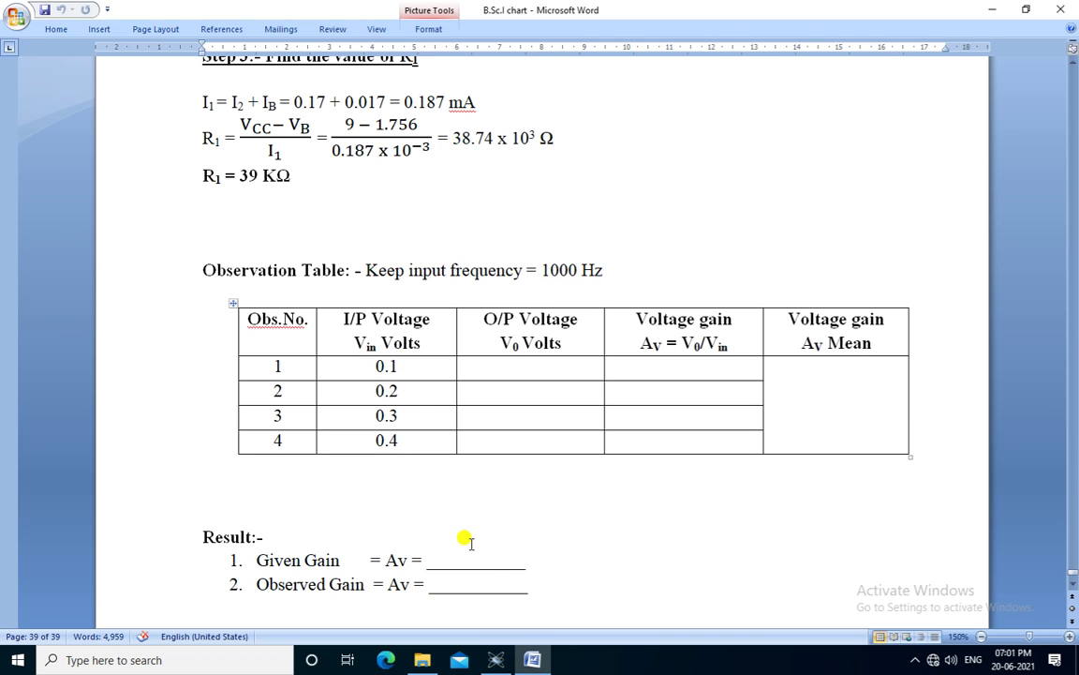
click(496, 660)
Set the C1(1) sine generator to 0.1 amplitude and 1K frequency
click(230, 318)
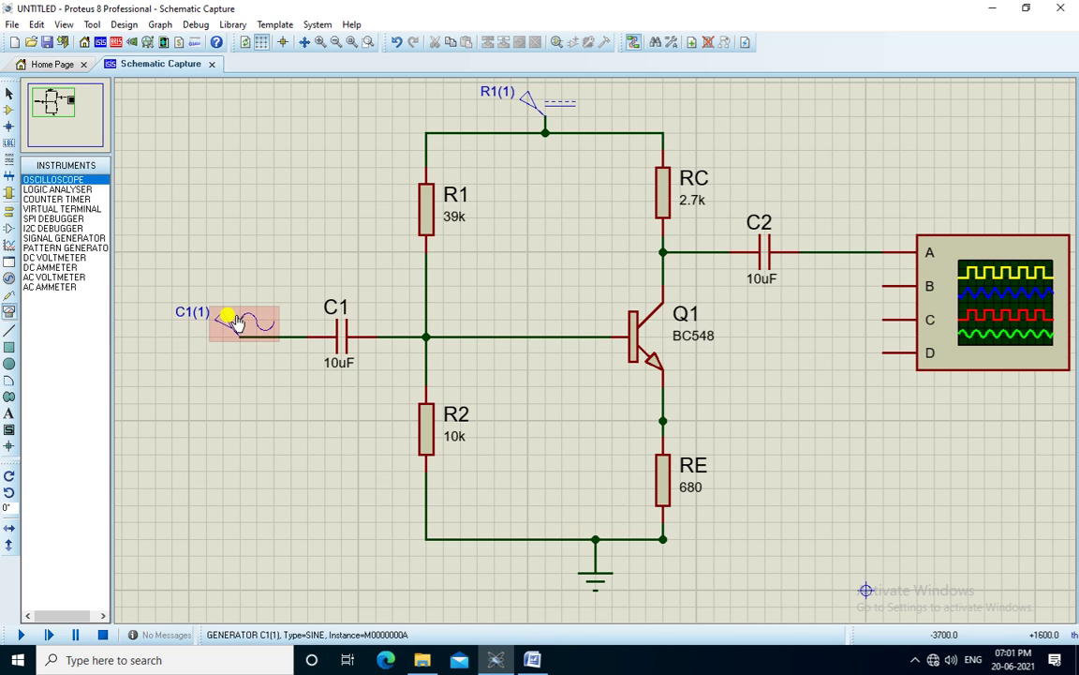
double_click(241, 324)
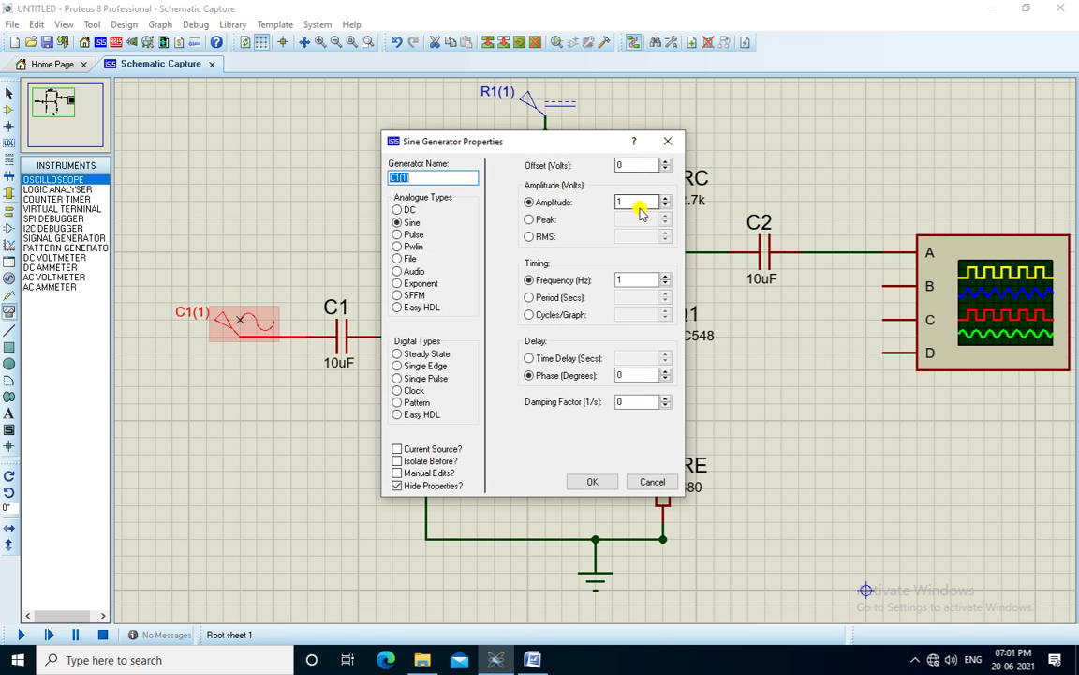
double_click(618, 202)
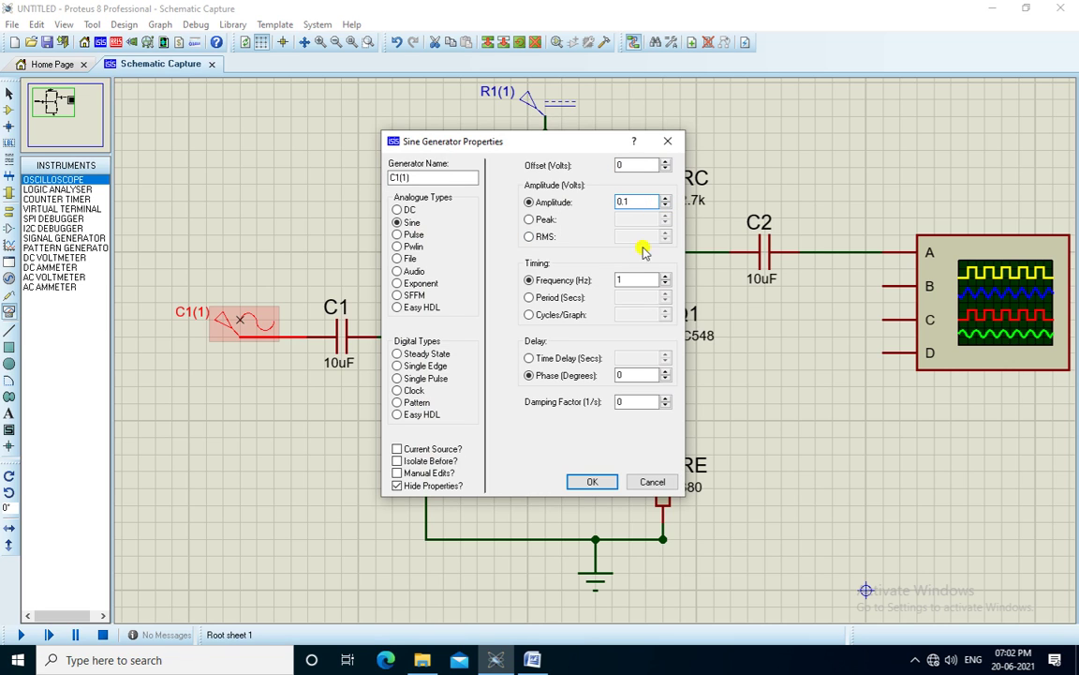
text(0.1)
double_click(626, 279)
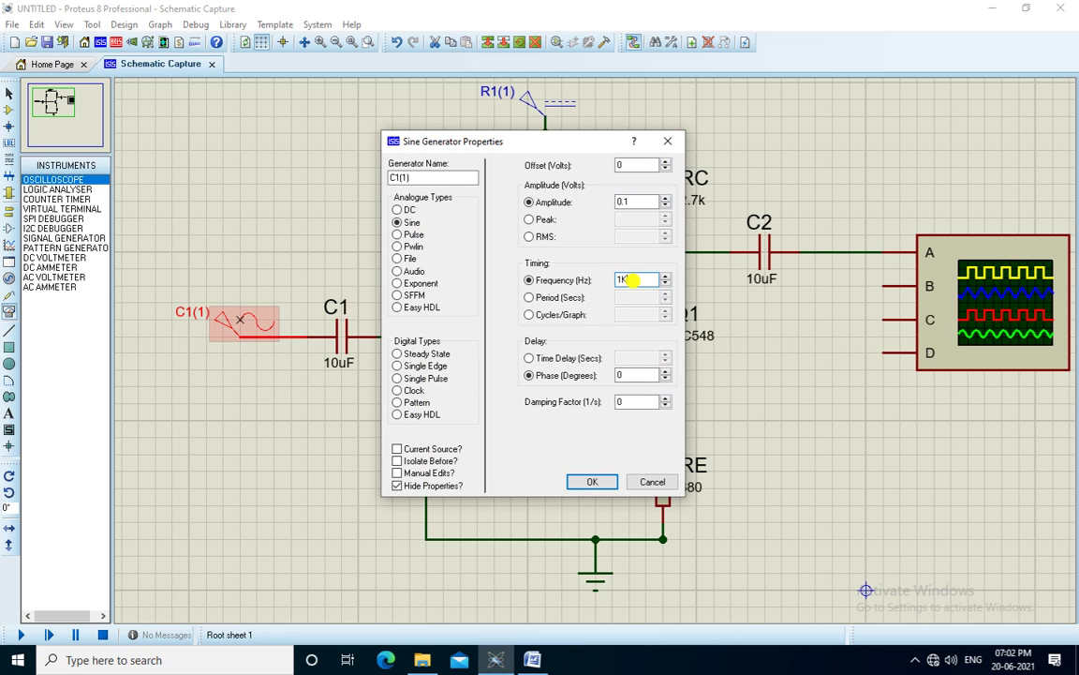
text(K)
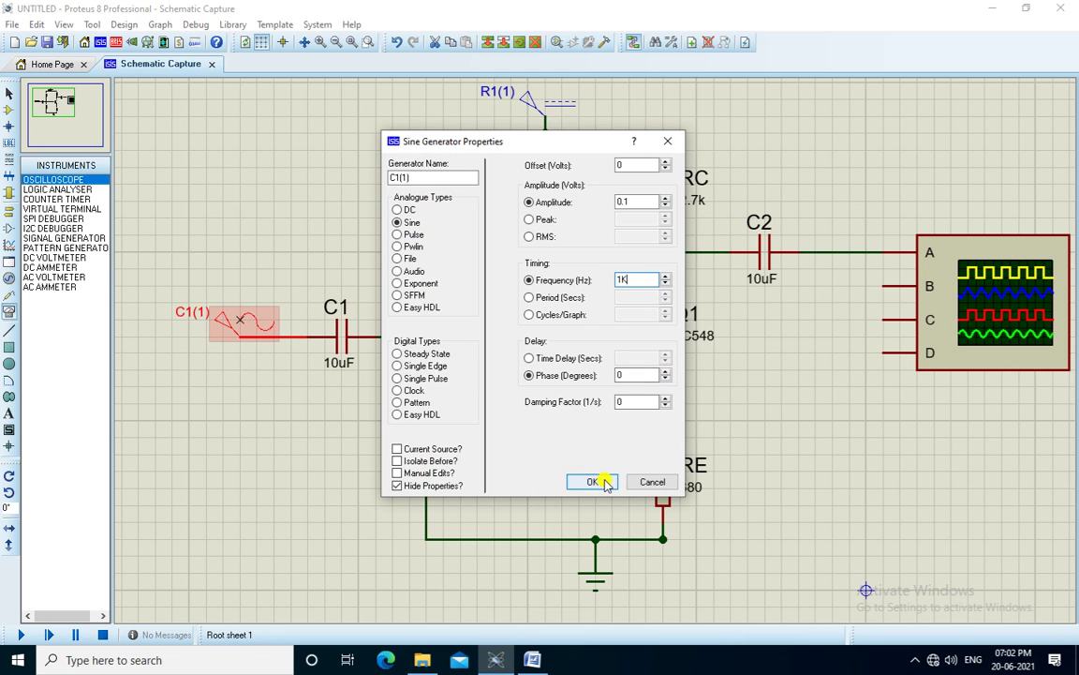
click(599, 480)
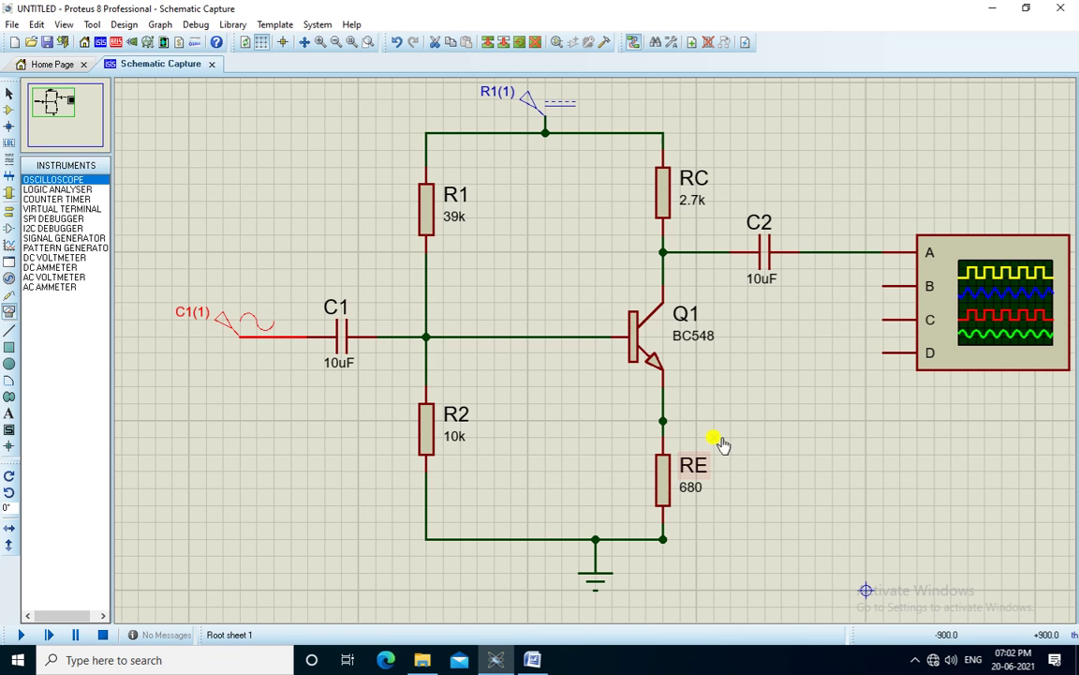
Wire oscilloscope input B to the input signal line
click(884, 286)
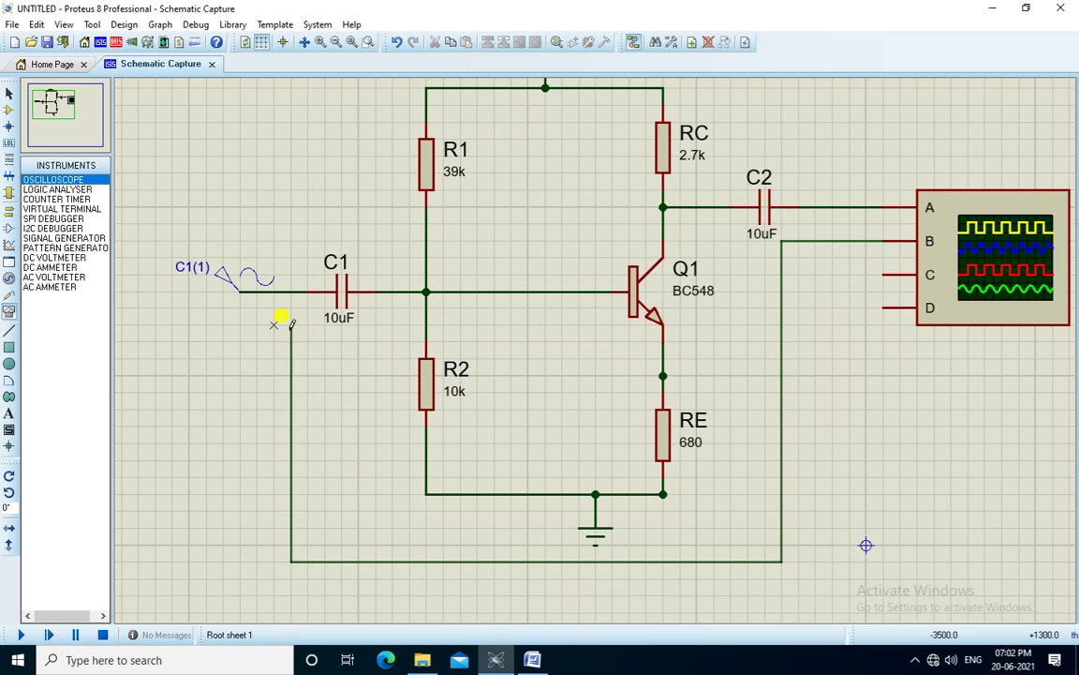
click(272, 289)
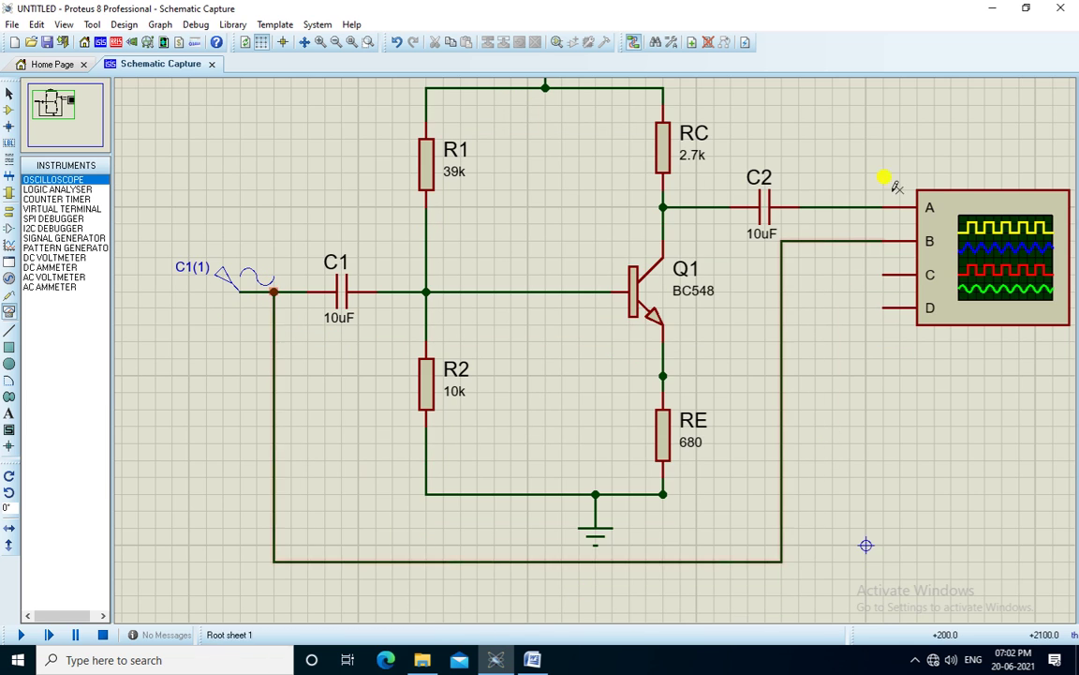
mouse_move(49, 98)
mouse_down()
mouse_move(37, 86)
mouse_move(46, 98)
mouse_up()
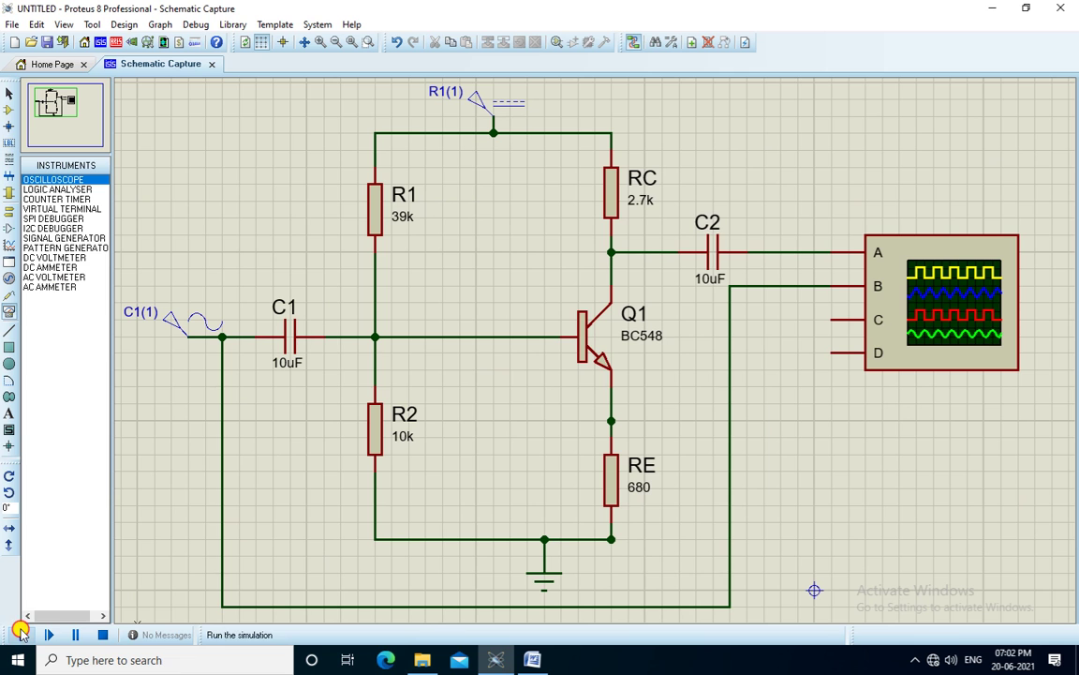
Run the simulation and set oscilloscope channels A and B to 0.1 V/div
click(20, 632)
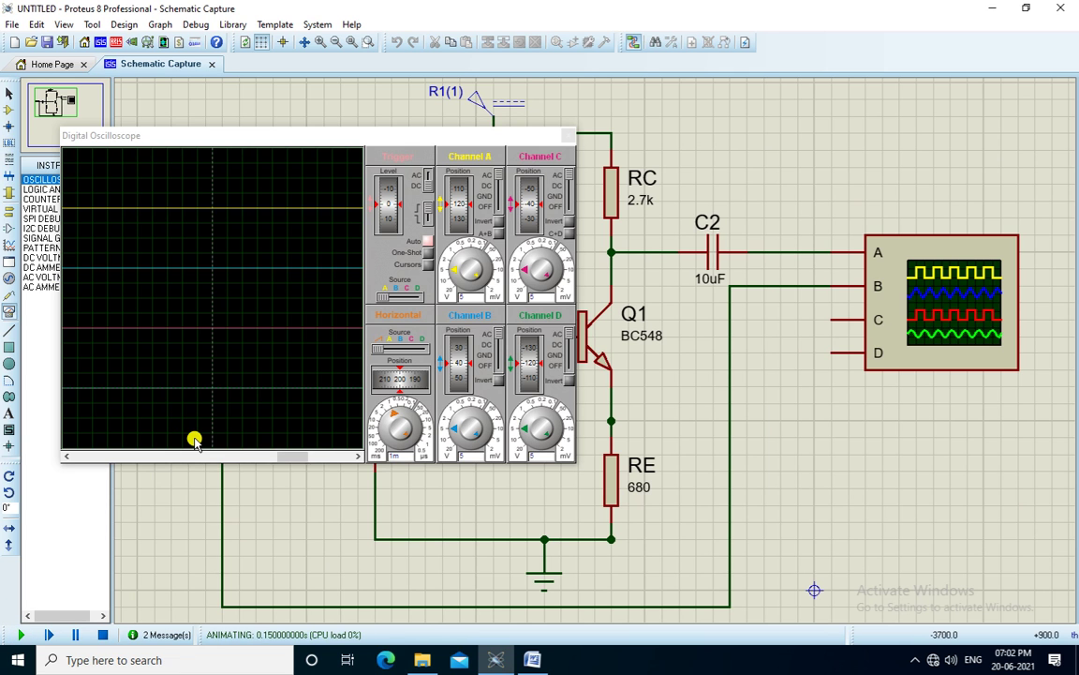
click(103, 634)
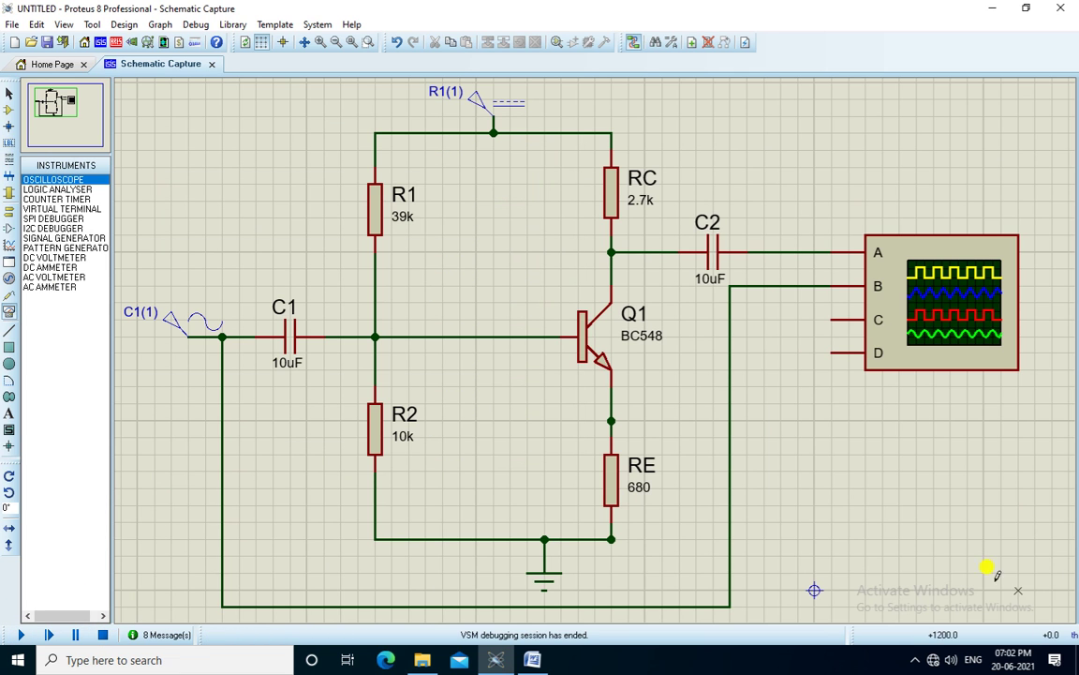
click(919, 662)
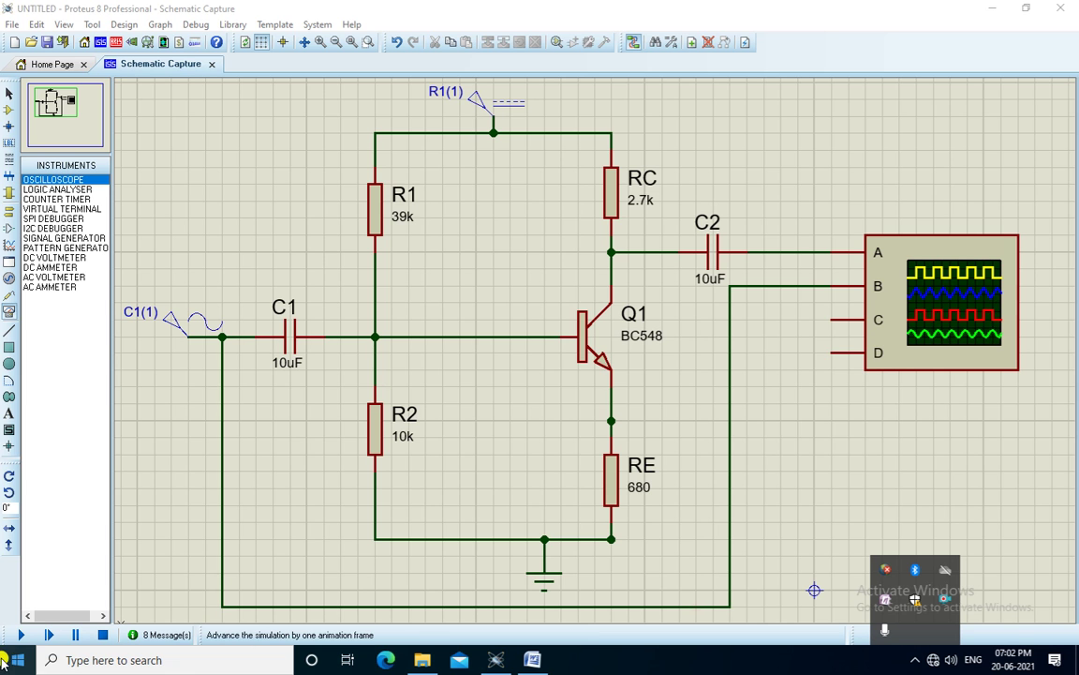
click(20, 635)
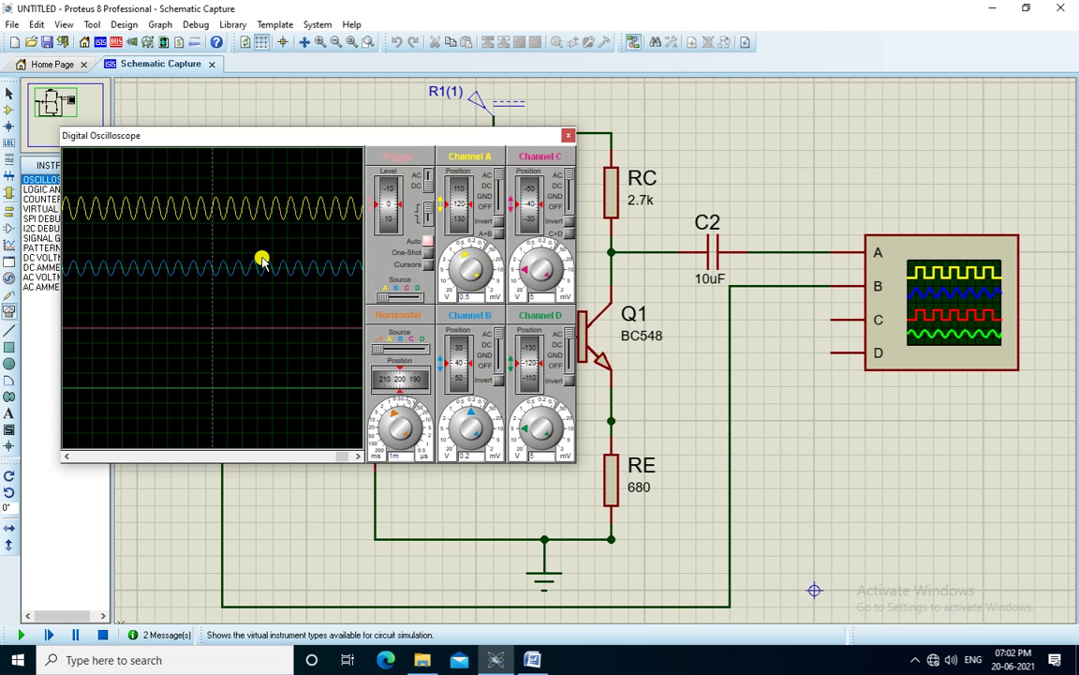
click(470, 261)
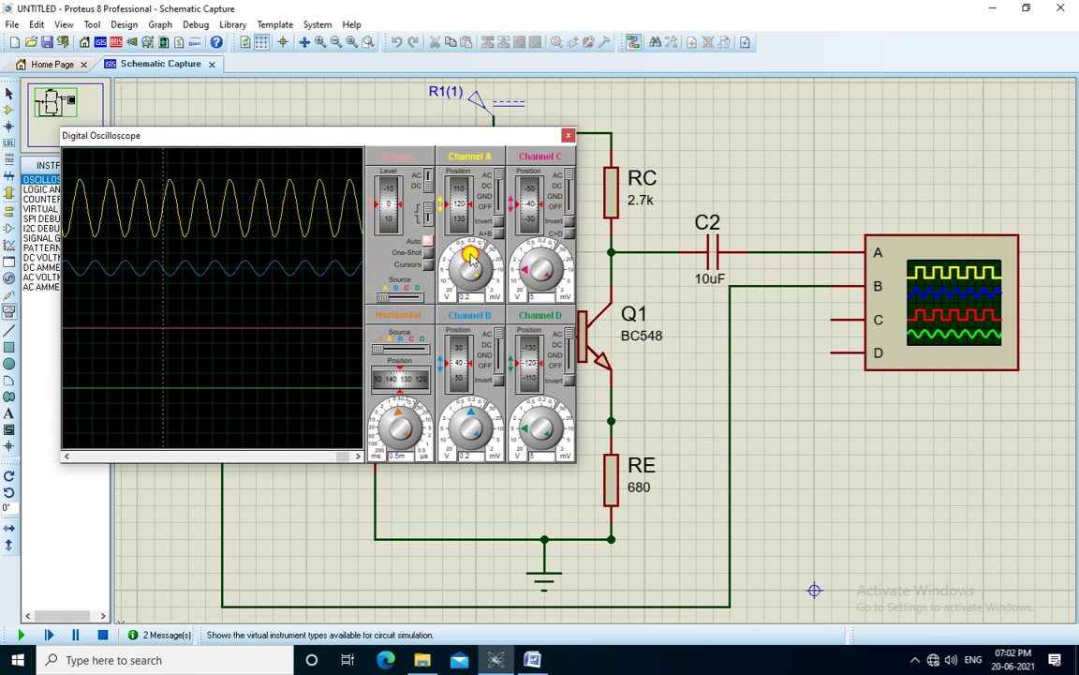
click(474, 261)
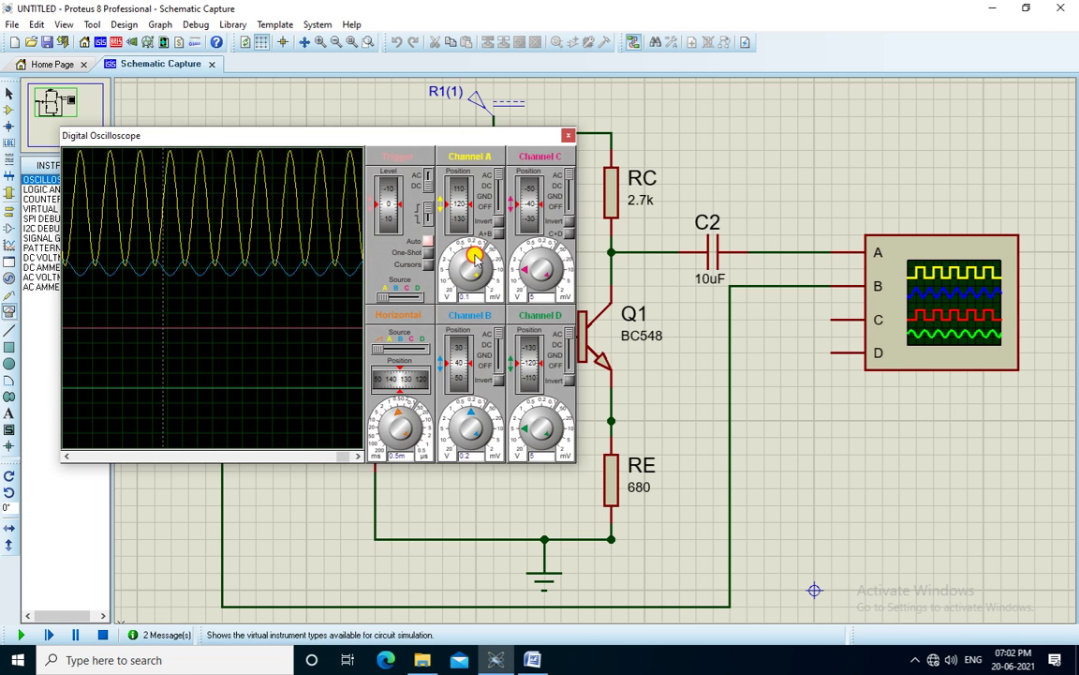
click(471, 419)
Move the yellow output trace lower and the blue input trace near the top, with channel C off screen
drag(458, 357, 452, 366)
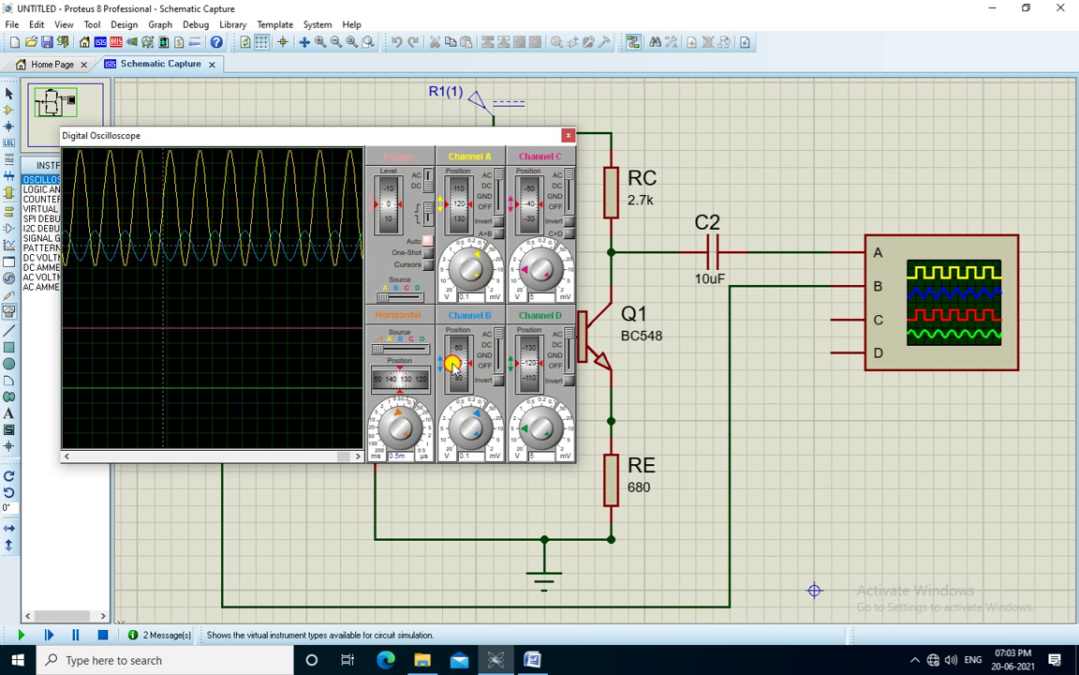
drag(457, 199, 459, 245)
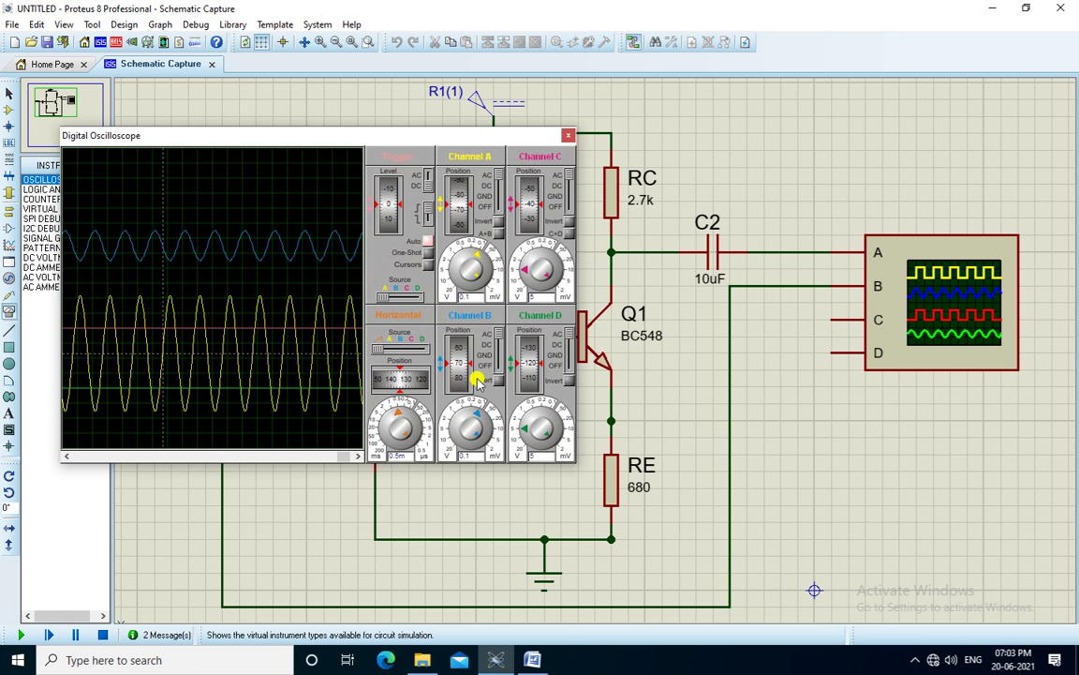
mouse_move(453, 352)
mouse_down()
mouse_move(469, 393)
mouse_move(463, 328)
mouse_move(506, 369)
mouse_move(547, 339)
mouse_up()
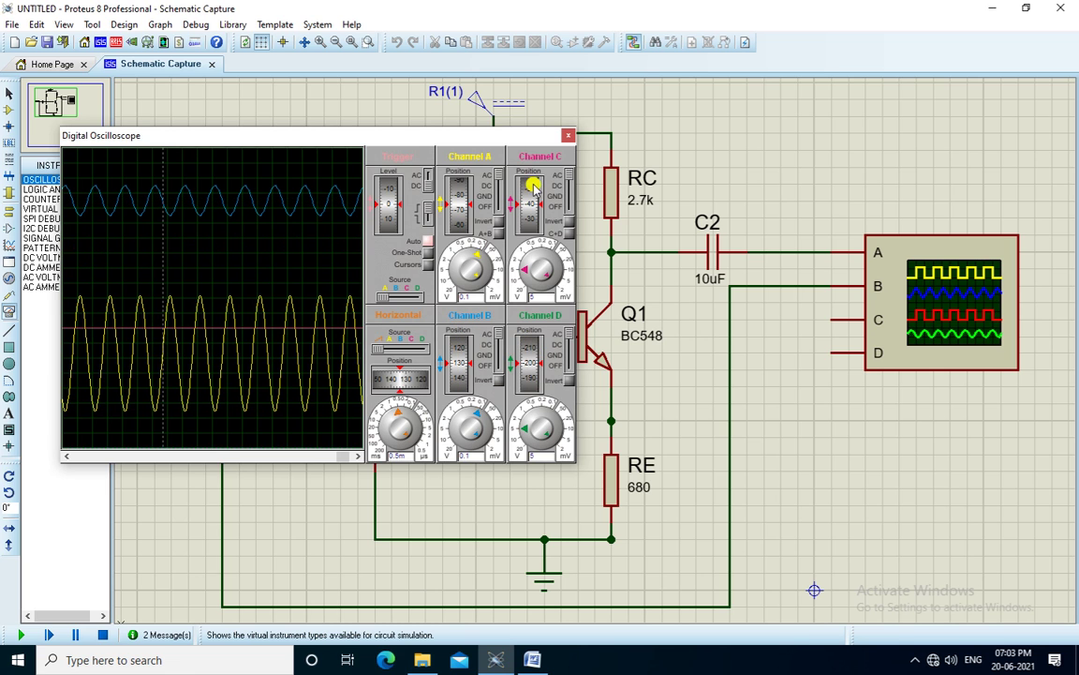
drag(532, 186, 531, 234)
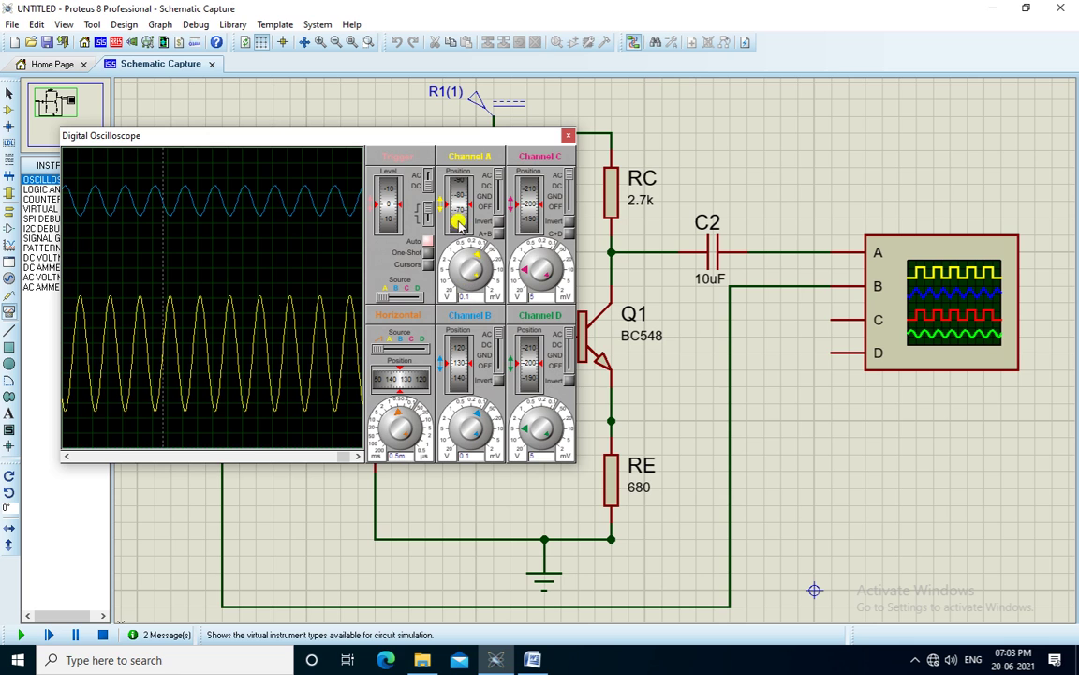
drag(459, 225, 453, 213)
drag(443, 357, 457, 356)
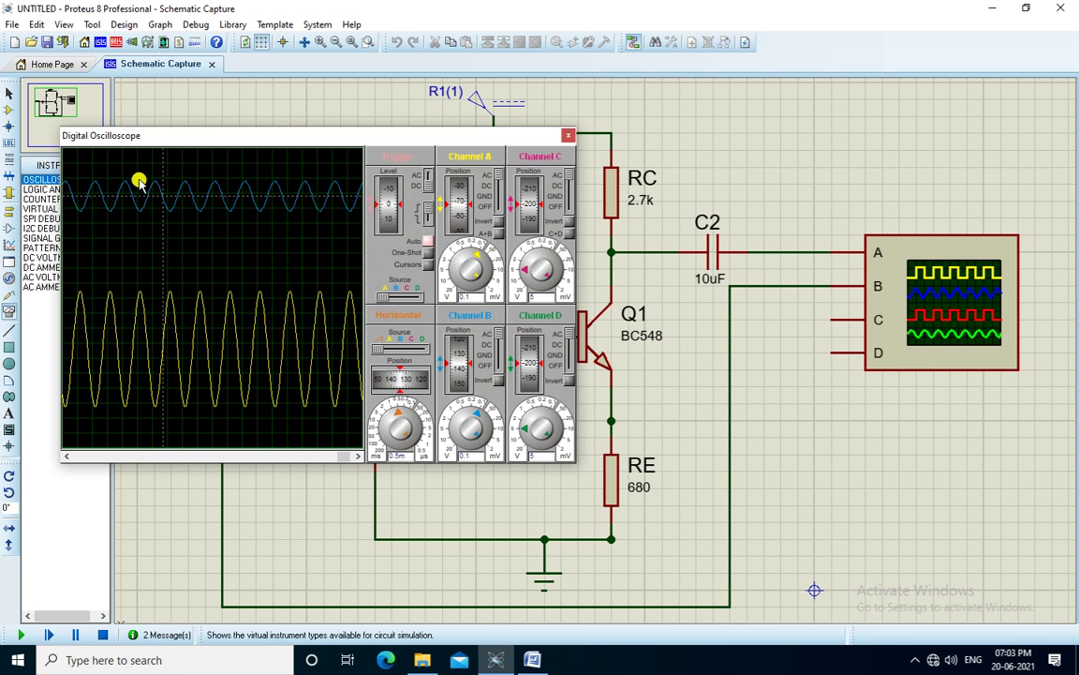
Scroll channel B's position control down and raise the yellow channel A trace
scroll(245, 216, up, 1)
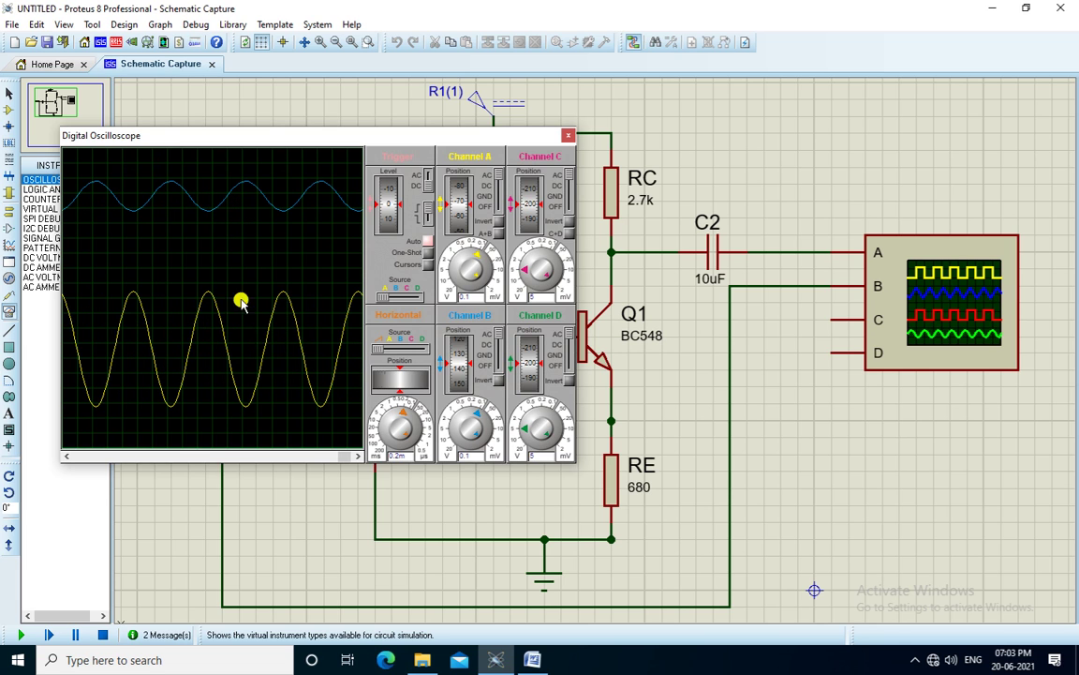
scroll(454, 209, down, 4)
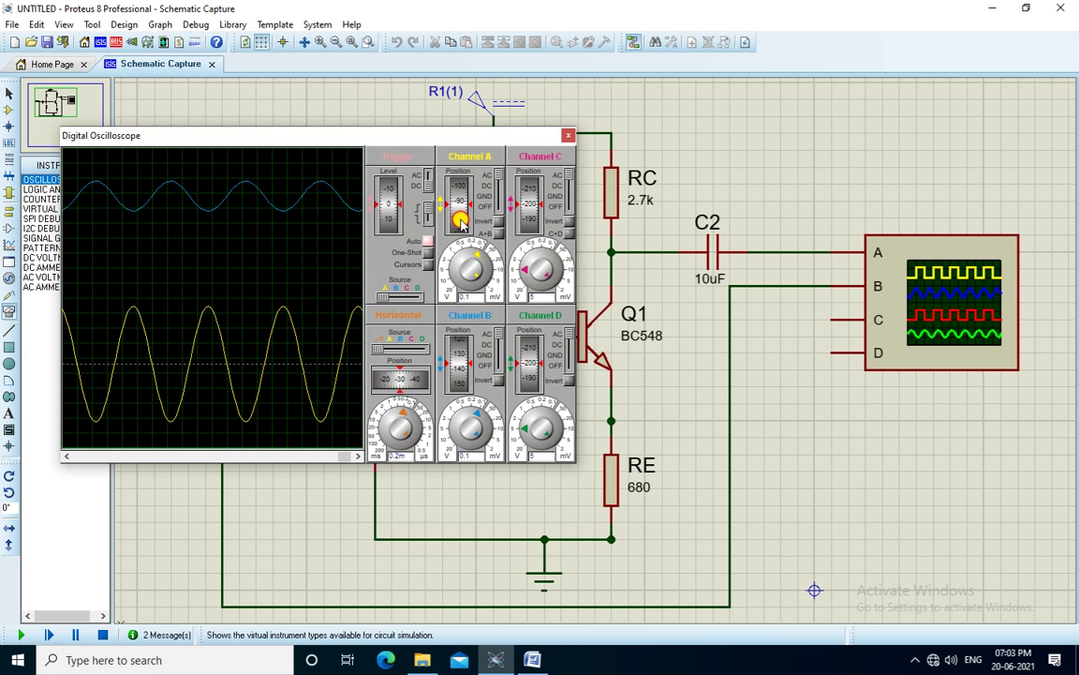
scroll(457, 358, up, 2)
scroll(457, 358, down, 3)
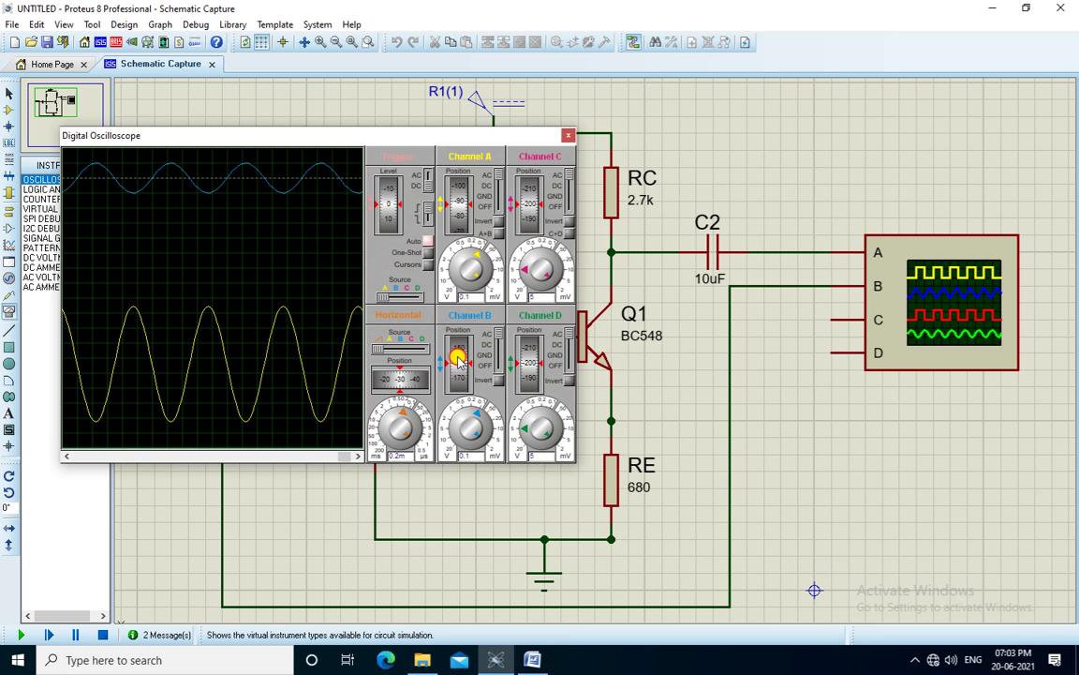
scroll(460, 368, up, 1)
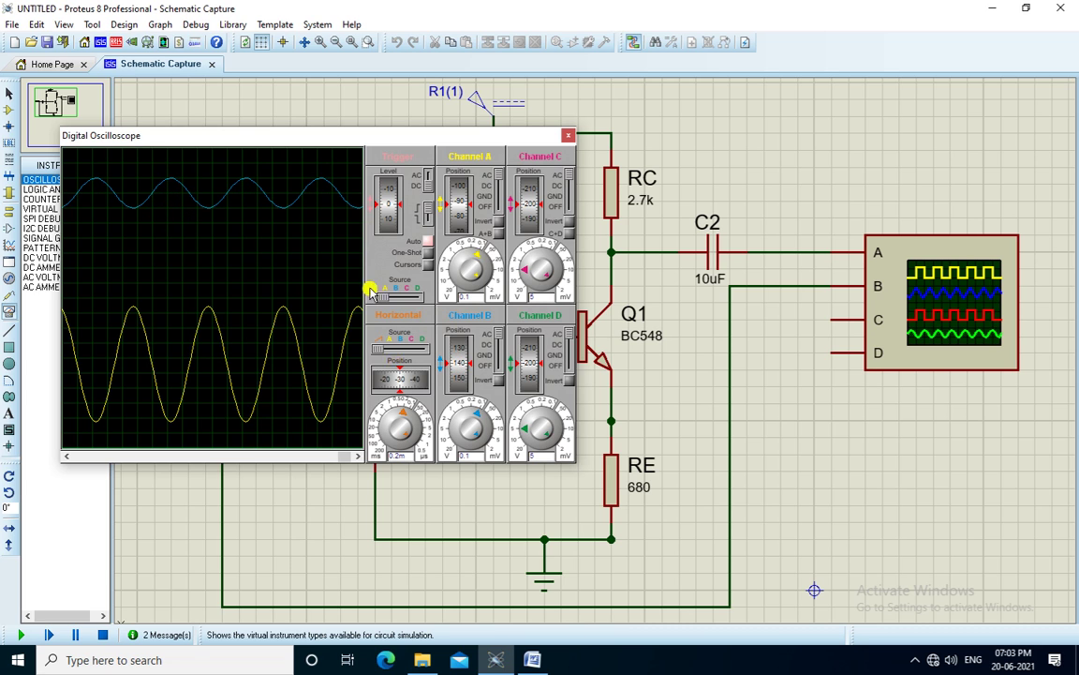
scroll(459, 361, down, 1)
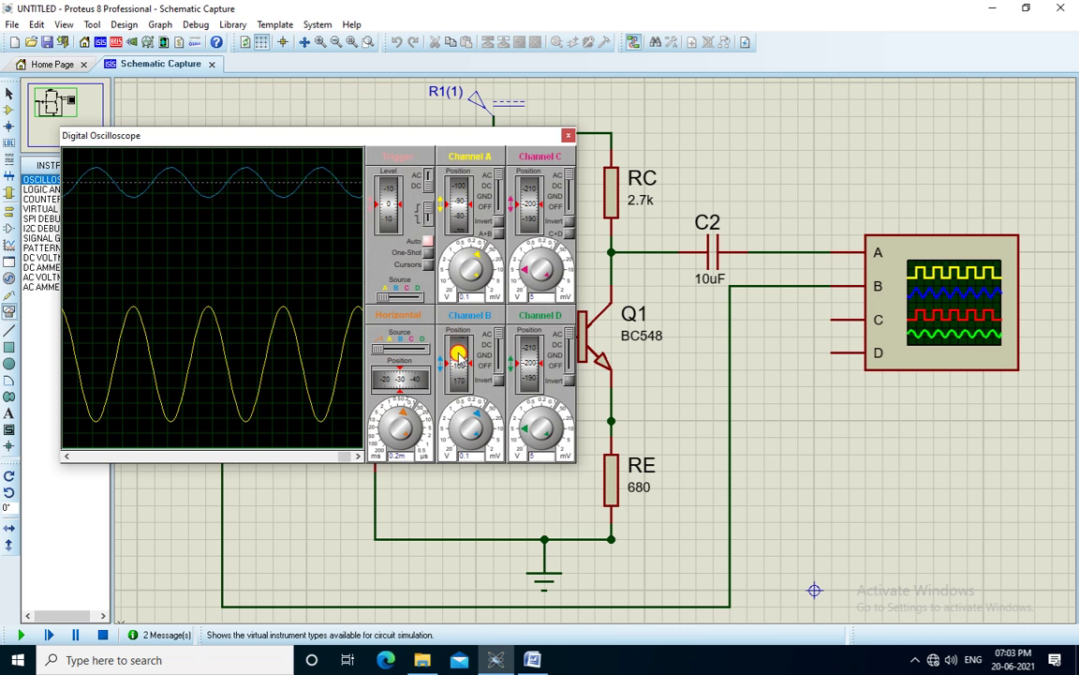
scroll(465, 365, down, 1)
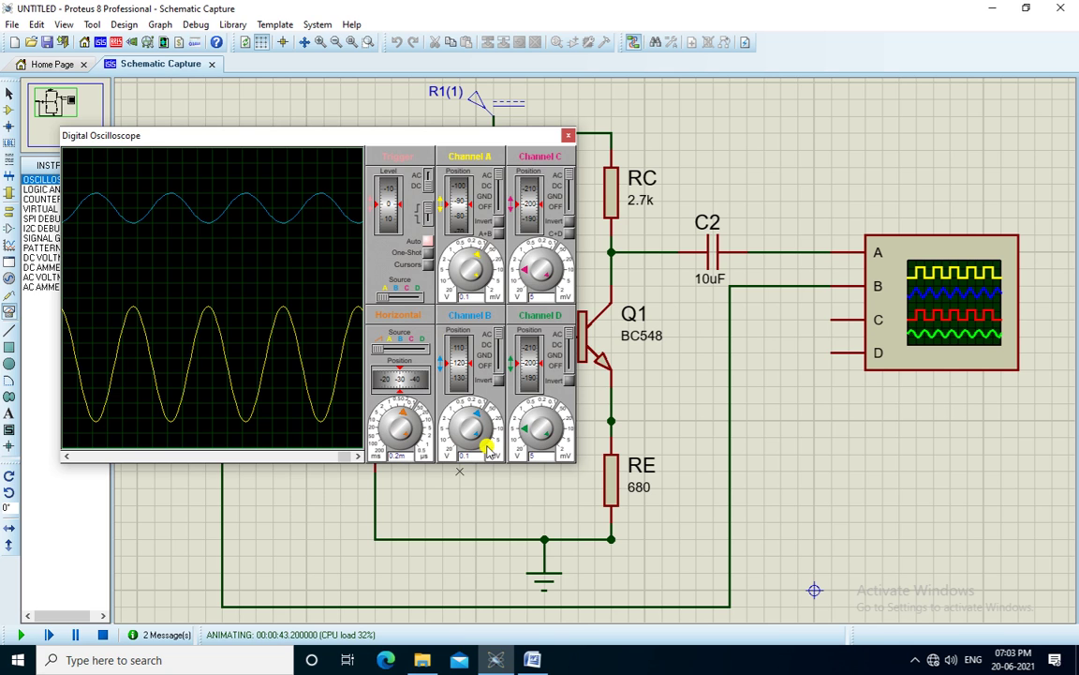
drag(458, 205, 456, 195)
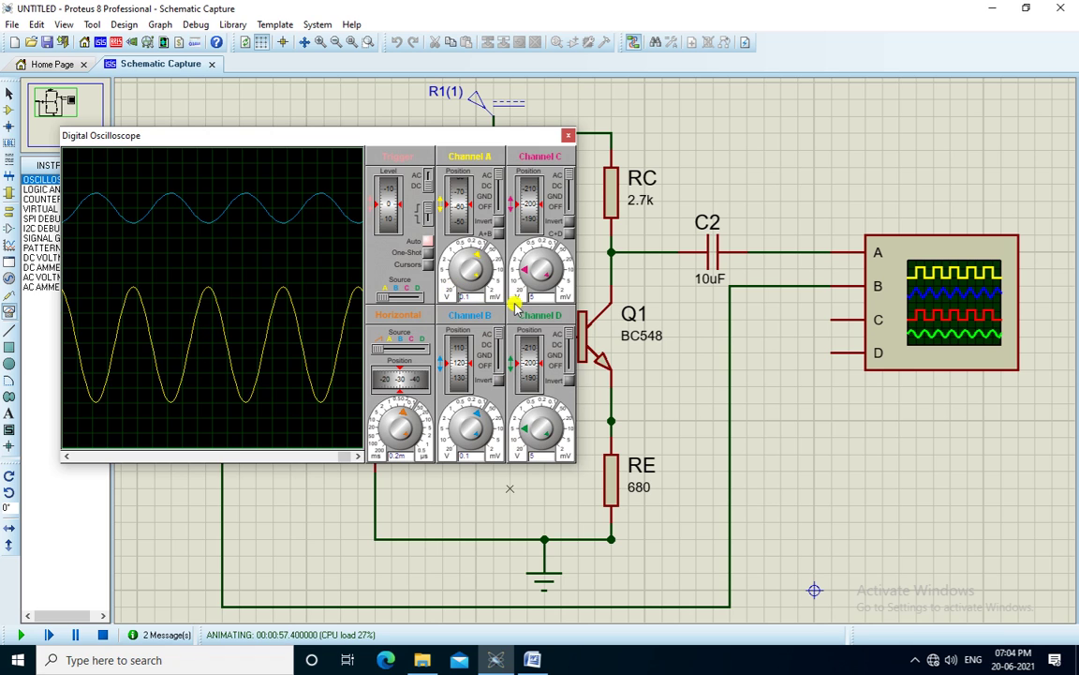
click(533, 659)
Enter 0.4 in row 1's O/P Voltage cell for the 0.1 V input
click(530, 370)
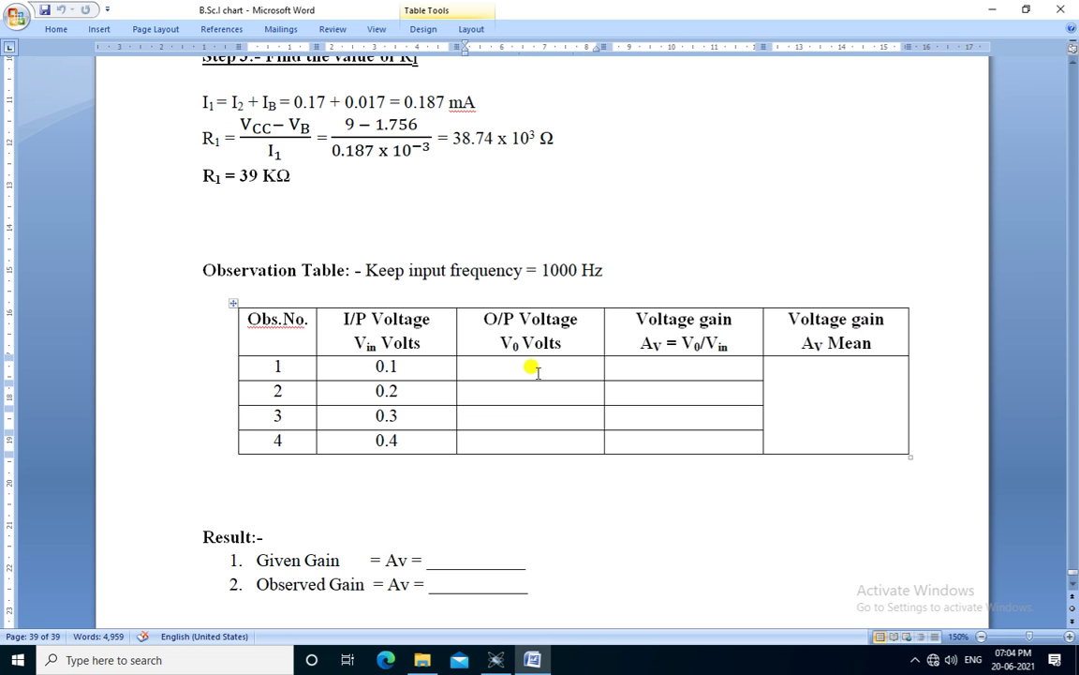
text(0)
text(.4)
mouse_move(384, 392)
mouse_down()
mouse_move(370, 380)
mouse_move(397, 385)
mouse_up()
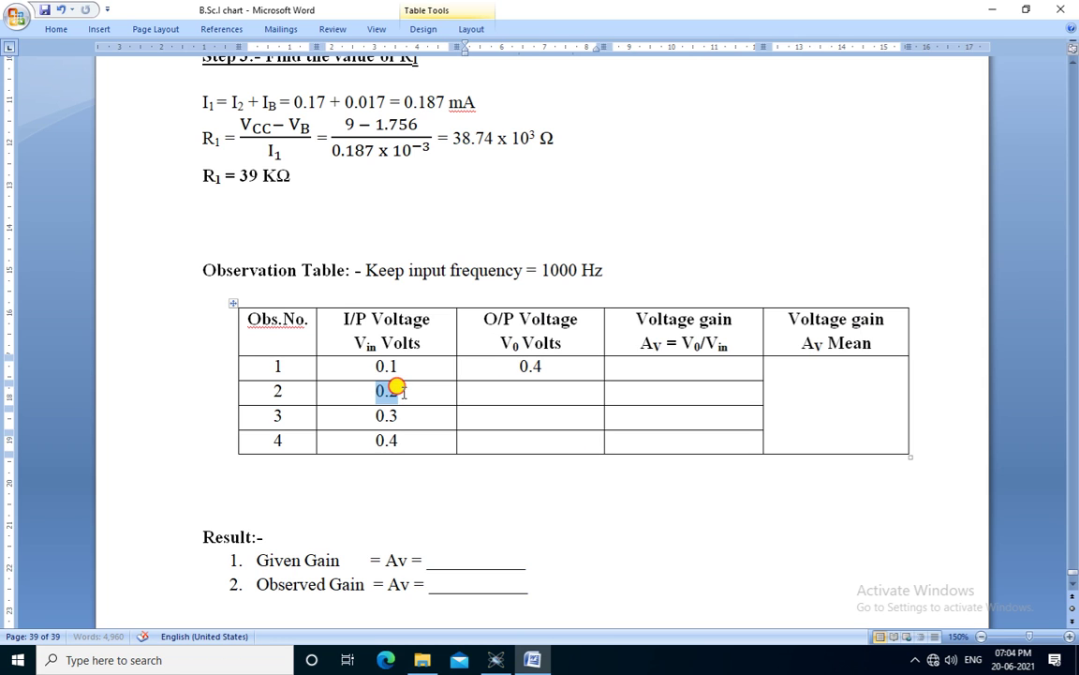
click(496, 659)
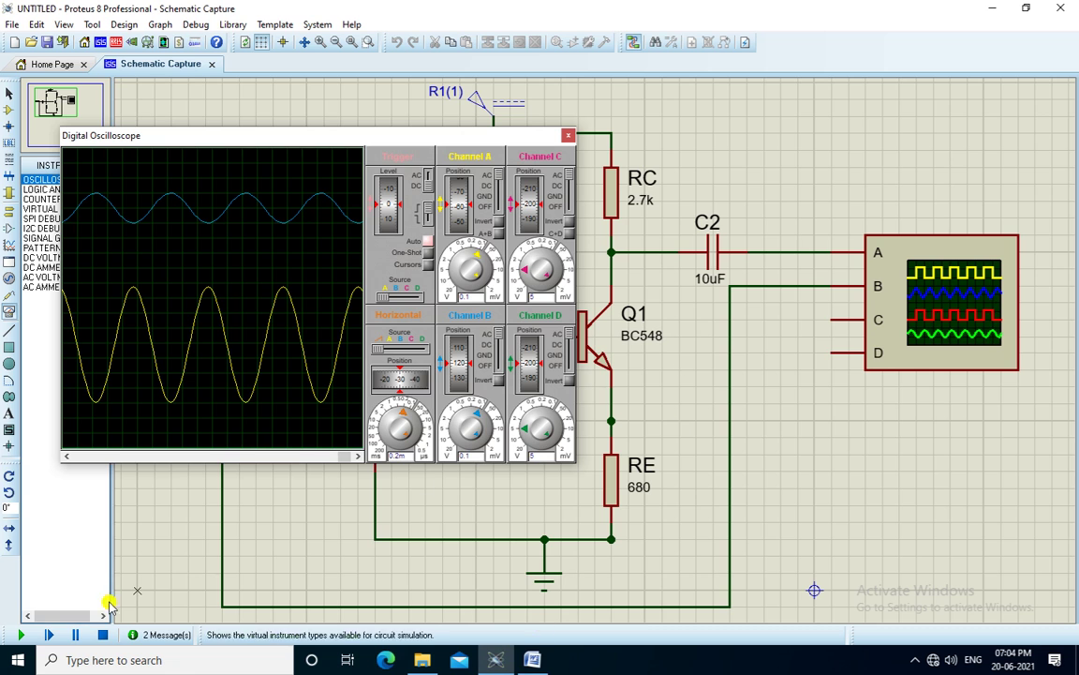
Change the C1(1) sine amplitude to 200m and rerun the simulation
click(103, 635)
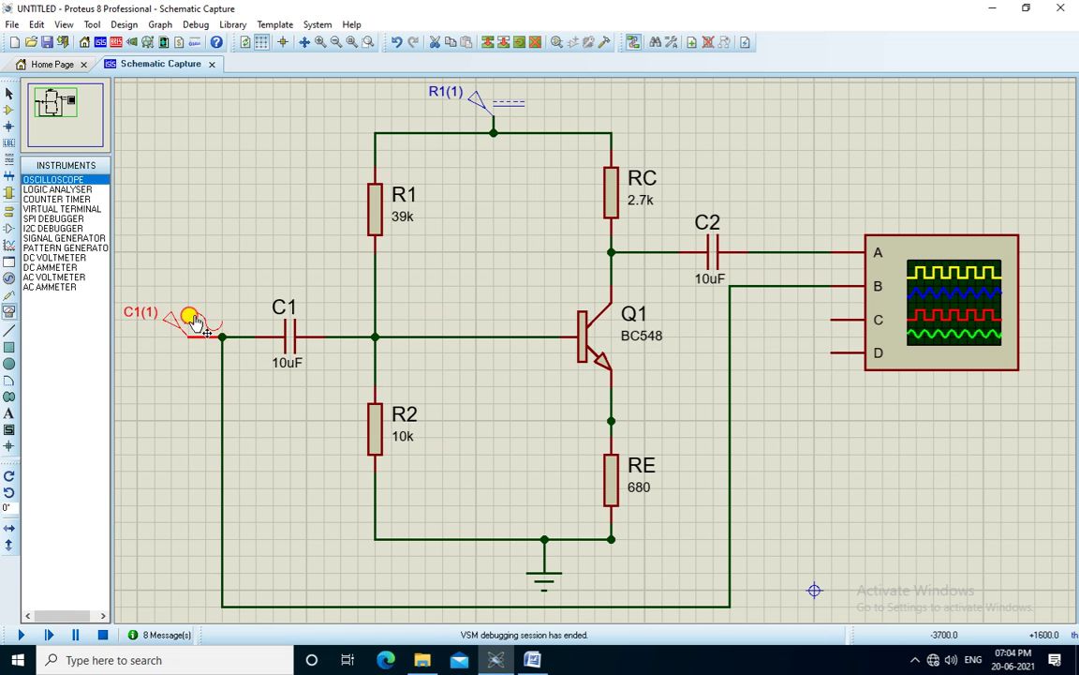
double_click(187, 318)
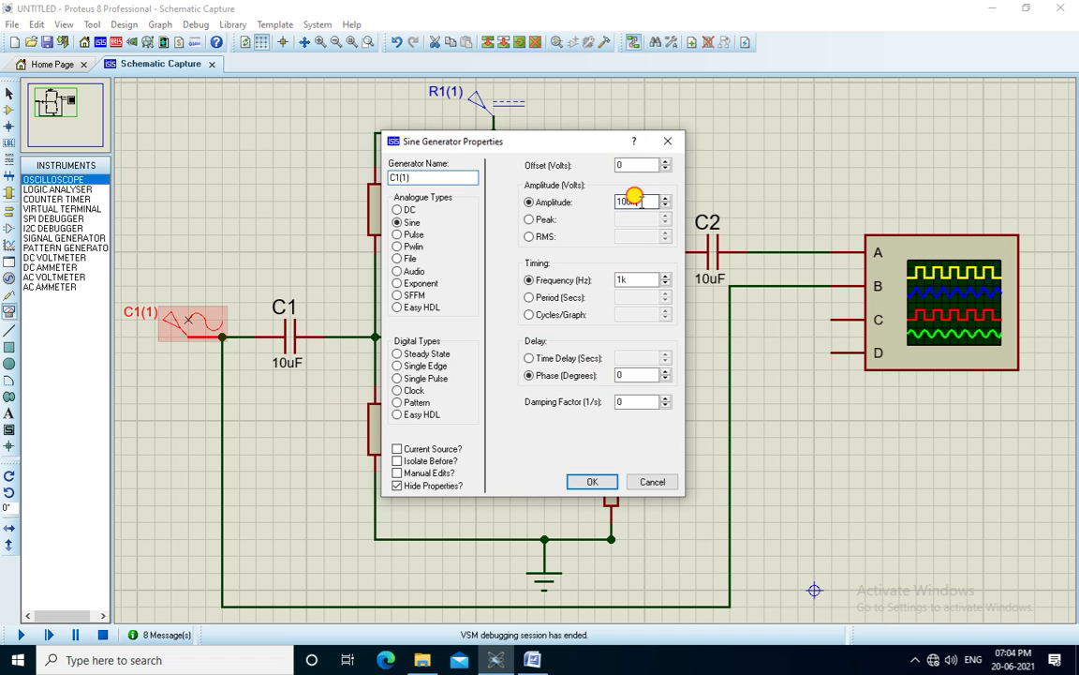
drag(633, 197, 562, 208)
key(Return)
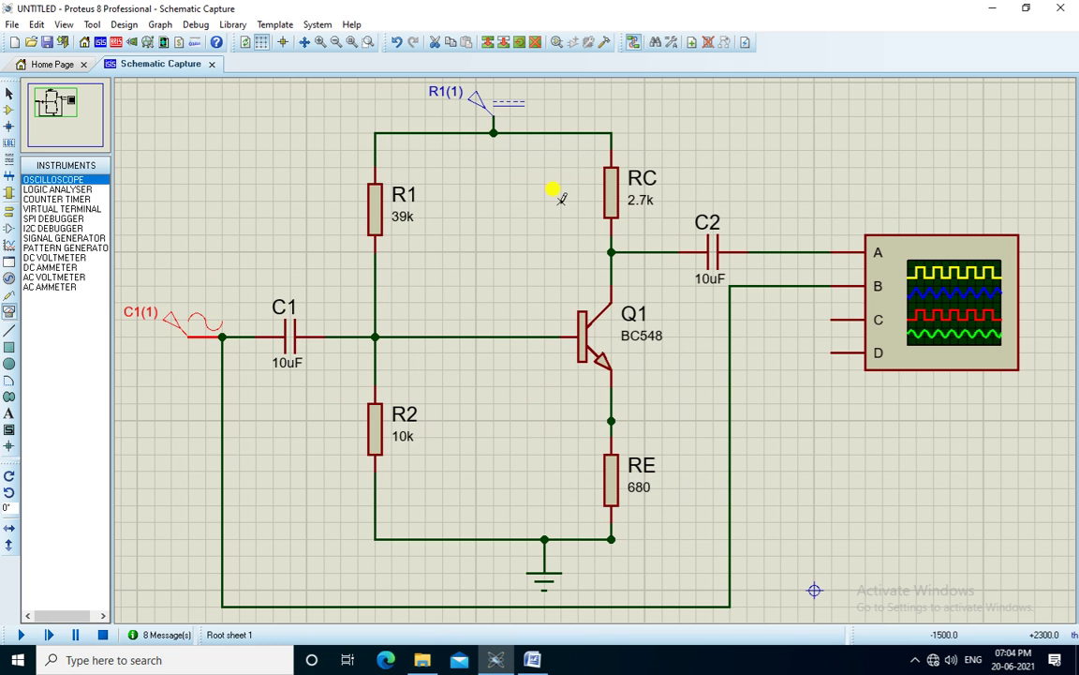
click(20, 636)
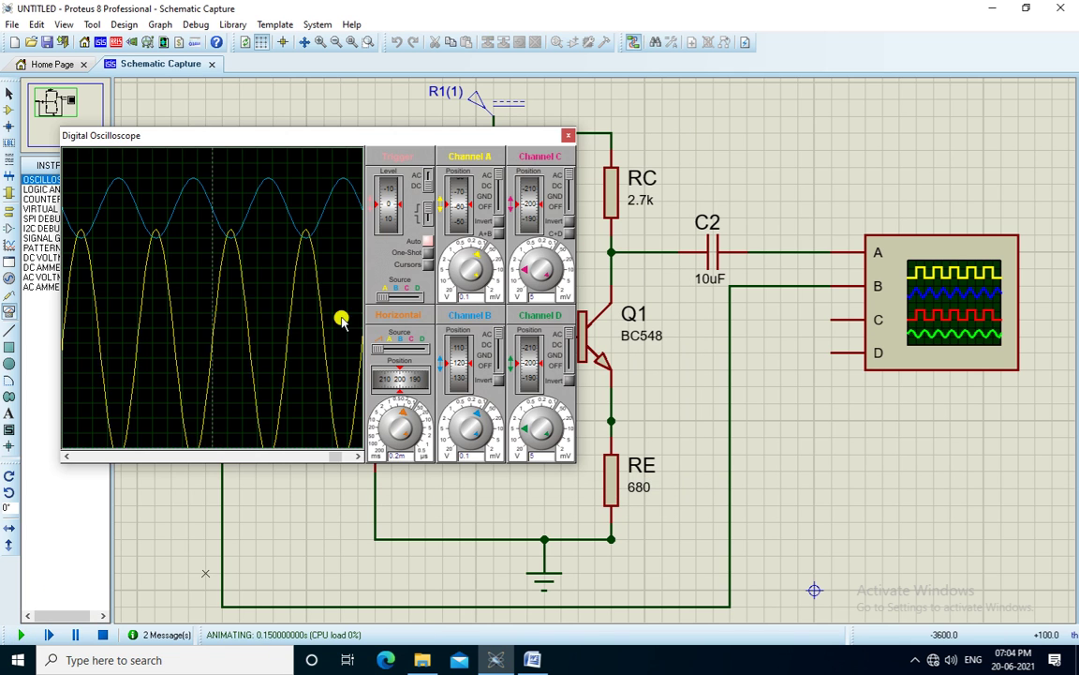
Set channels A and B to 0.2 V/div and move the channel C and D reference lines up
click(478, 260)
click(474, 418)
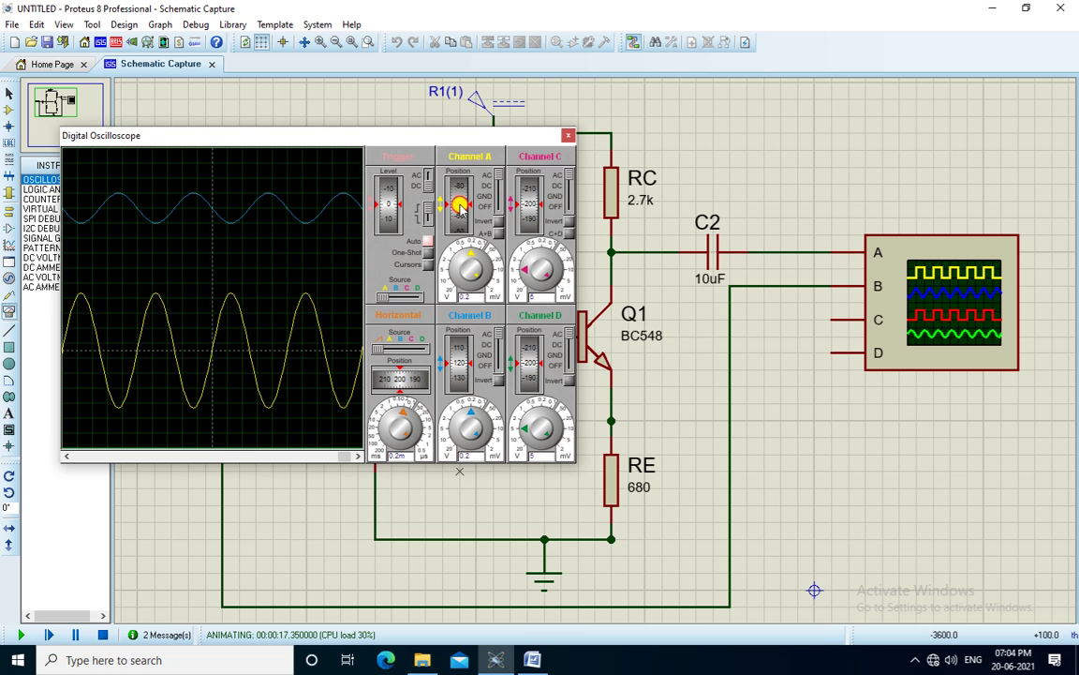
scroll(460, 206, up, 1)
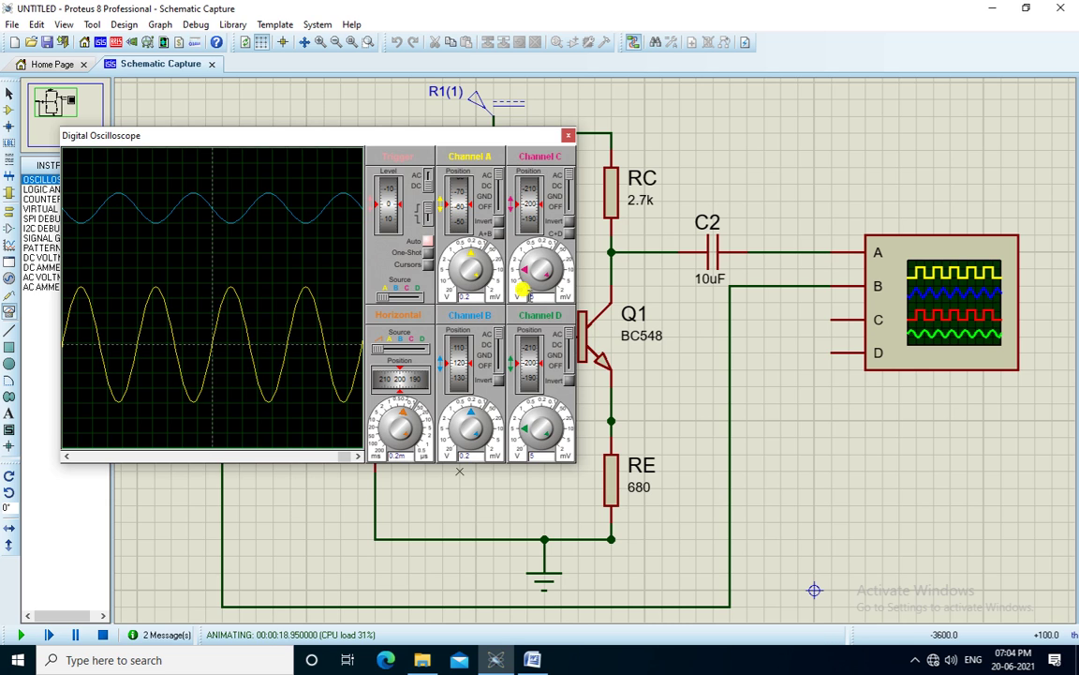
drag(525, 369, 524, 323)
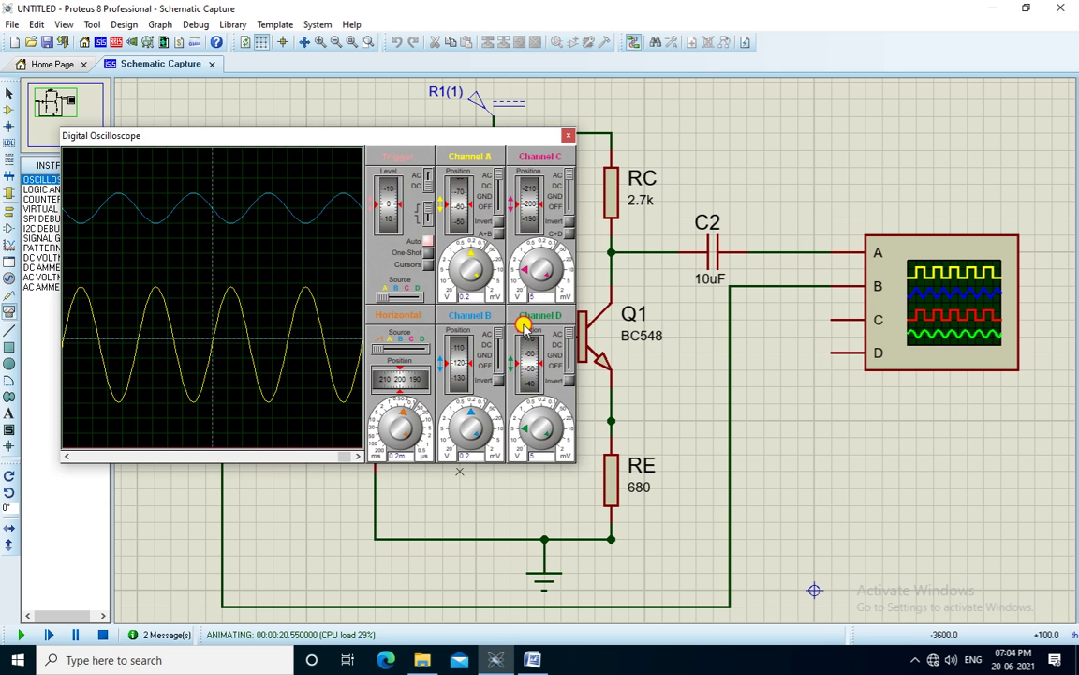
drag(531, 215, 532, 176)
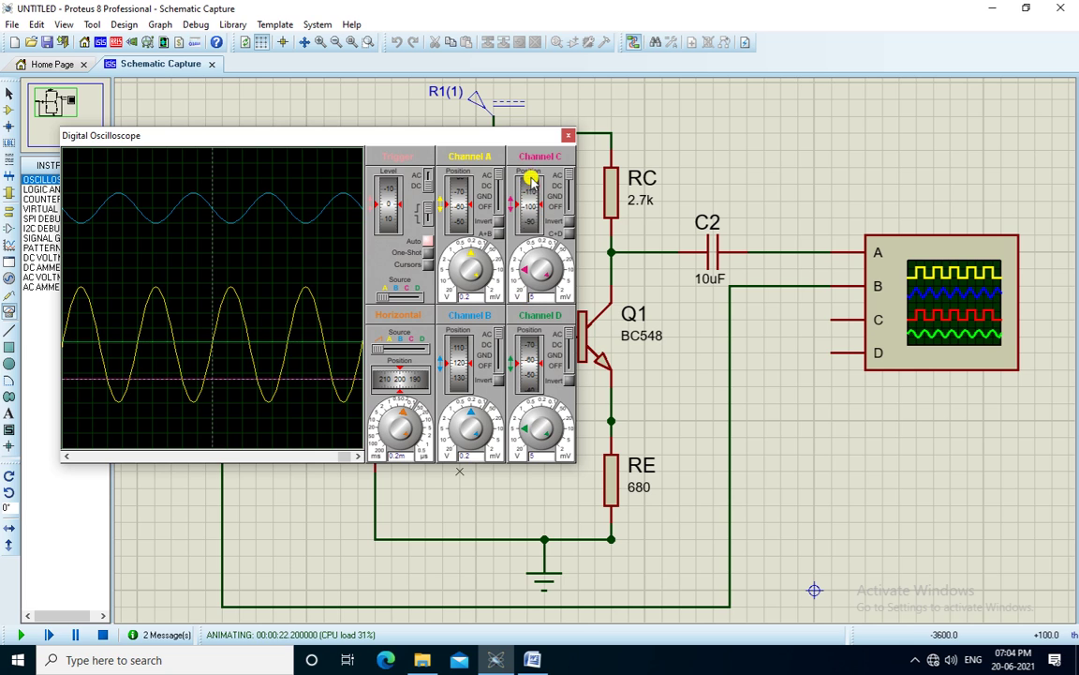
mouse_move(530, 219)
mouse_down()
mouse_move(532, 173)
mouse_move(526, 199)
mouse_up()
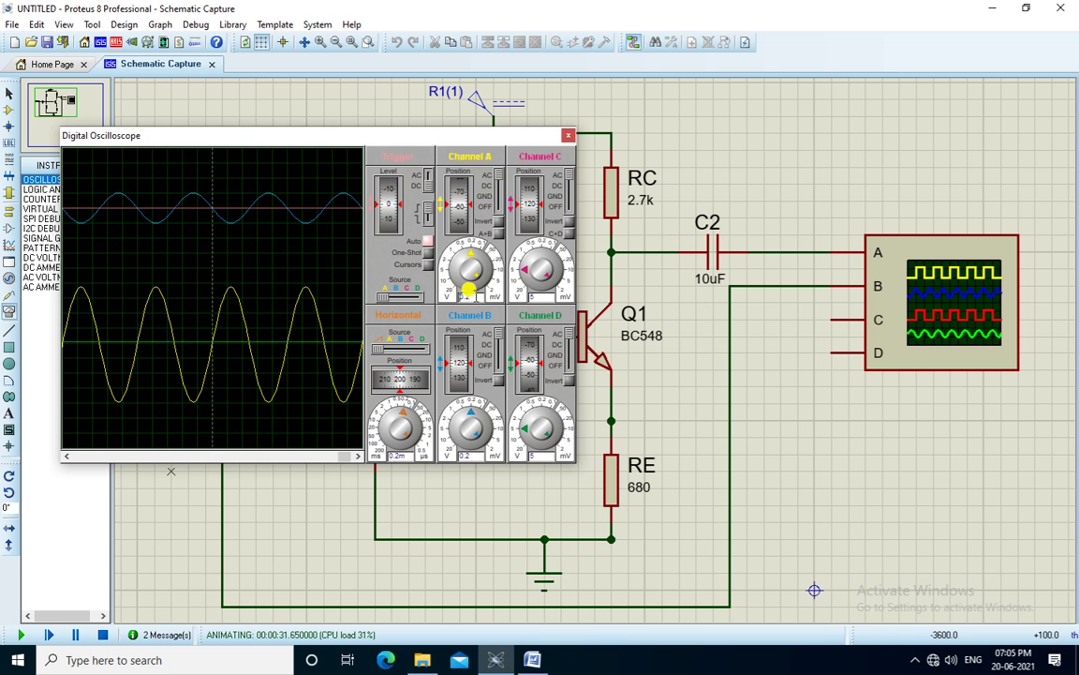
Enter 0.8 in row 2's O/P Voltage cell for the 0.2 V input
key(alt+Tab)
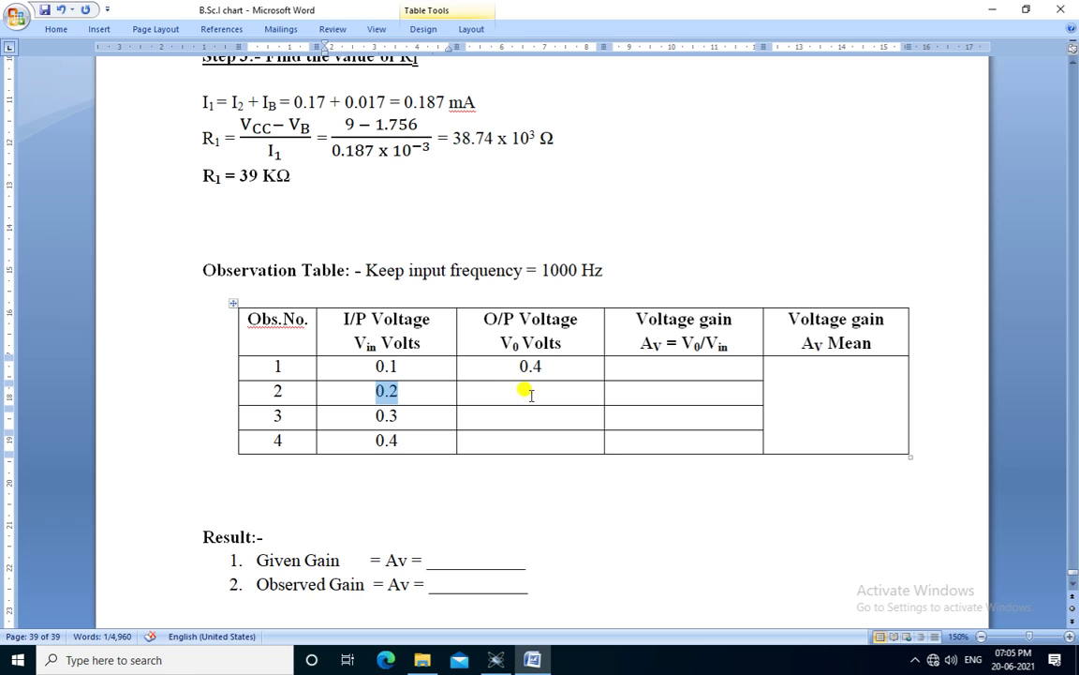
click(530, 395)
text(0.8)
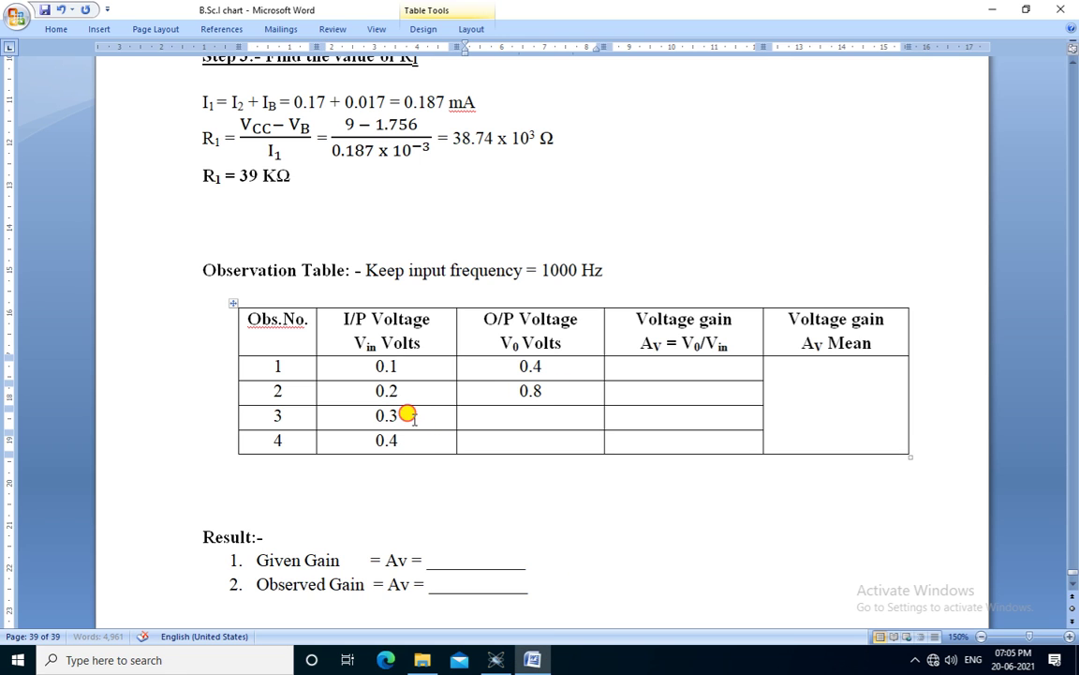
drag(405, 415, 361, 415)
click(498, 660)
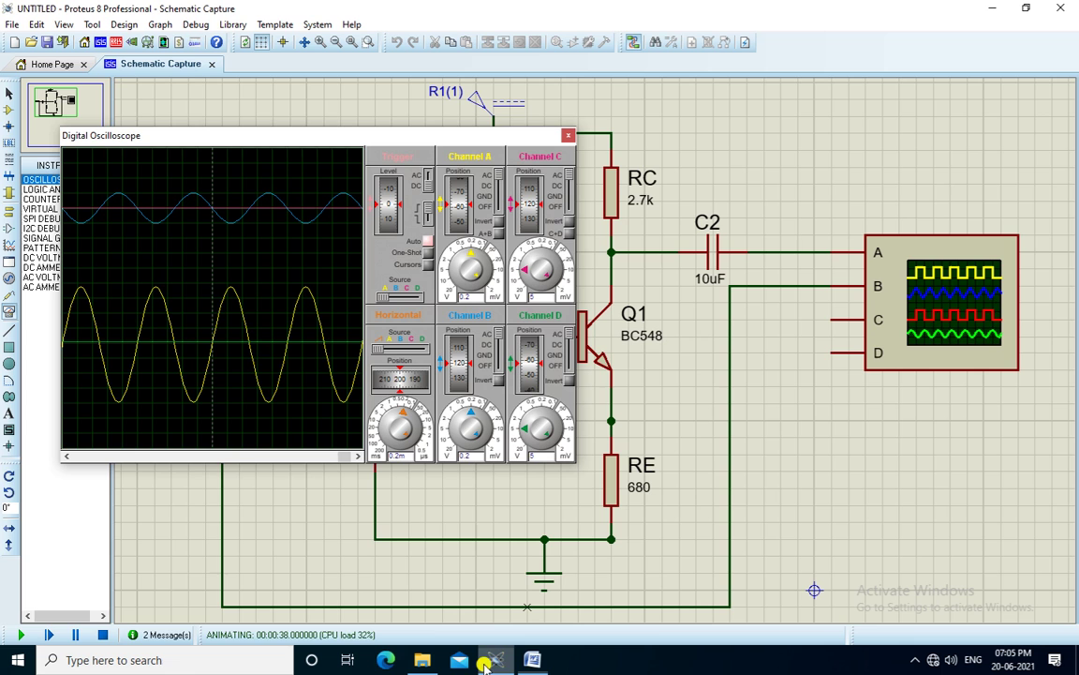
Change the C1(1) sine amplitude from 200m to 0.3 and rerun the simulation
click(103, 637)
click(186, 317)
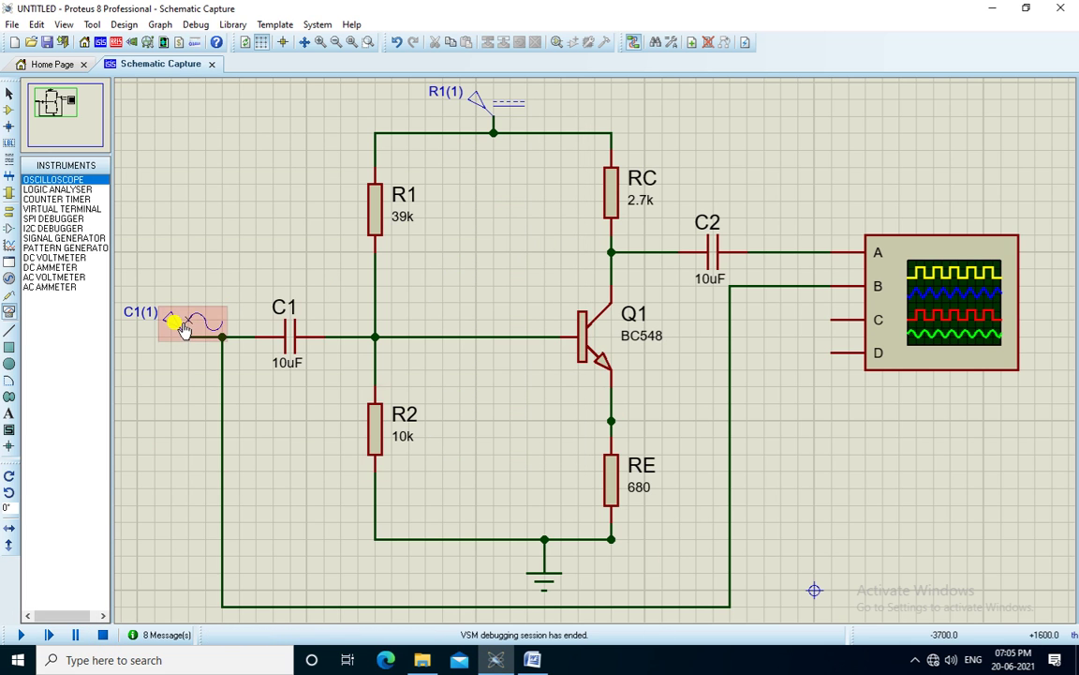
click(181, 312)
double_click(638, 201)
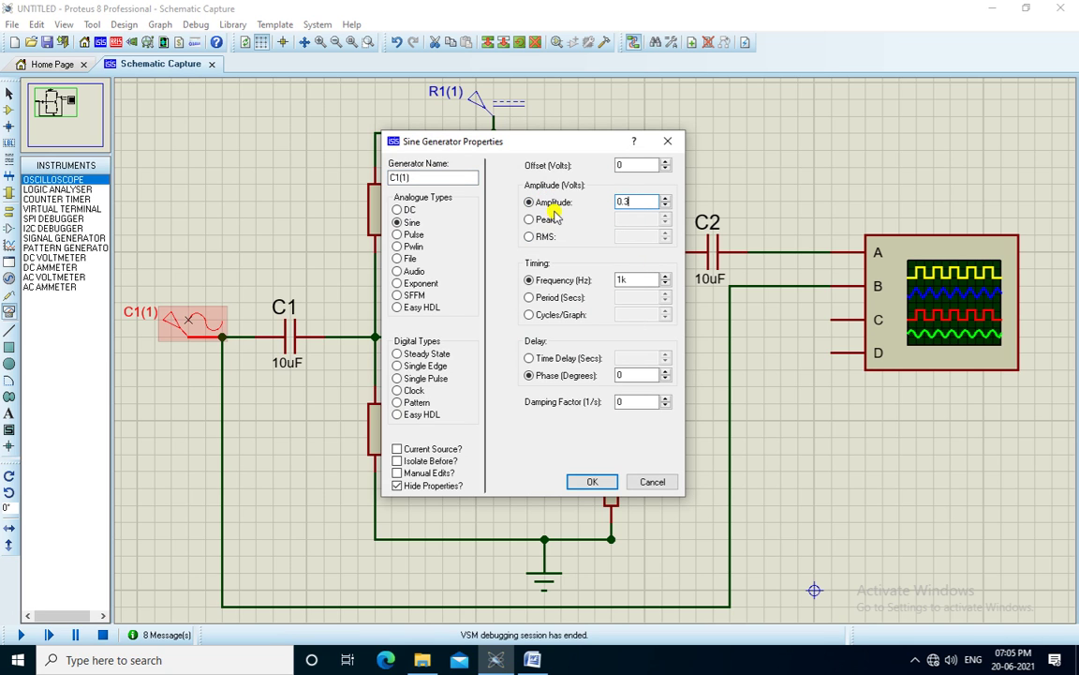
key(Return)
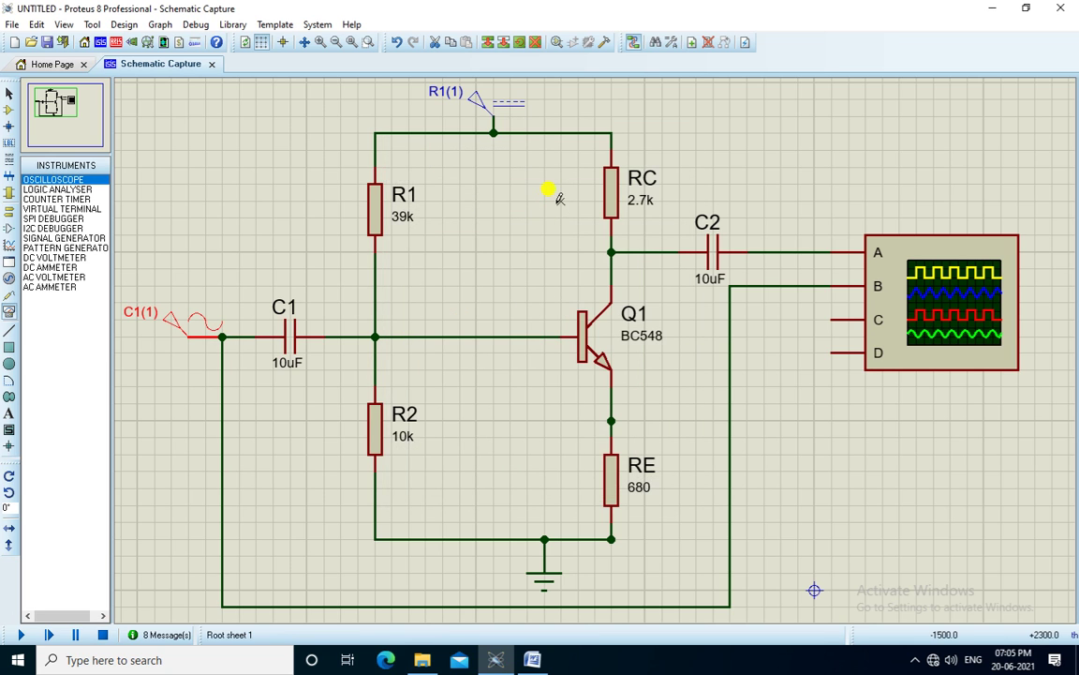
click(21, 634)
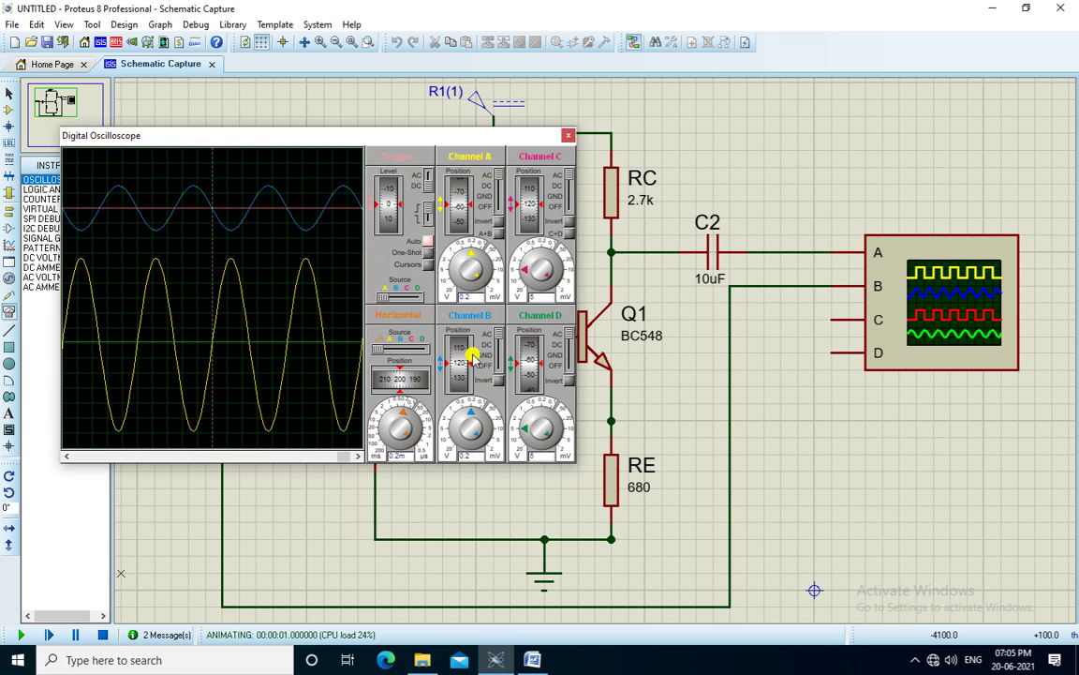
Keep channel A at 0.2 V/div and read the amplified output on the oscilloscope
click(466, 252)
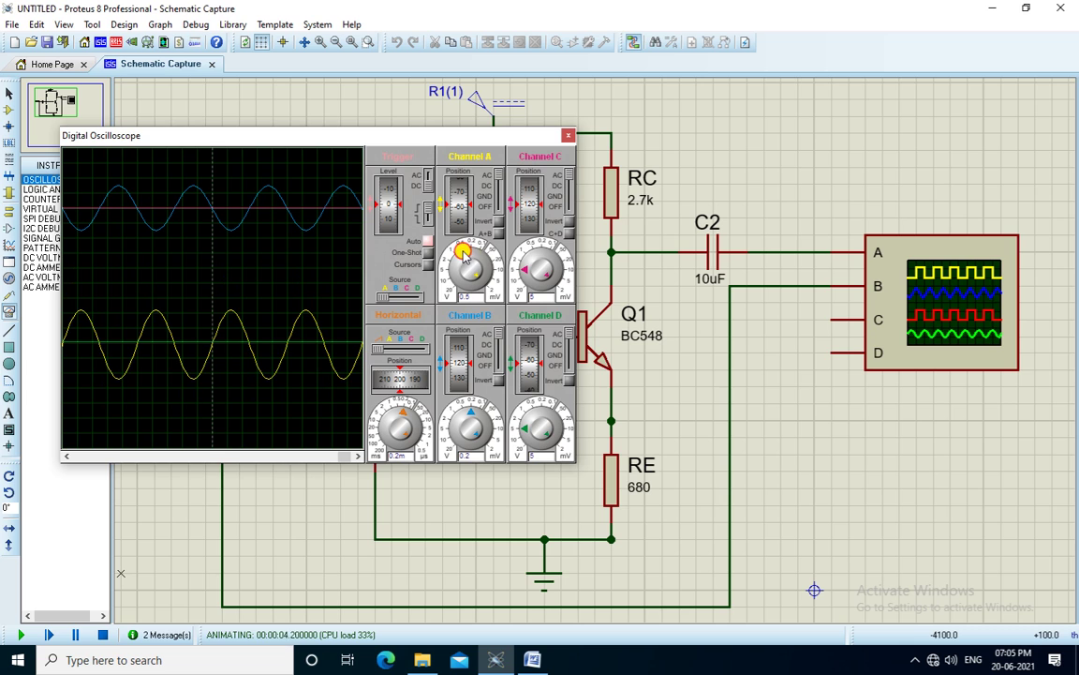
click(468, 257)
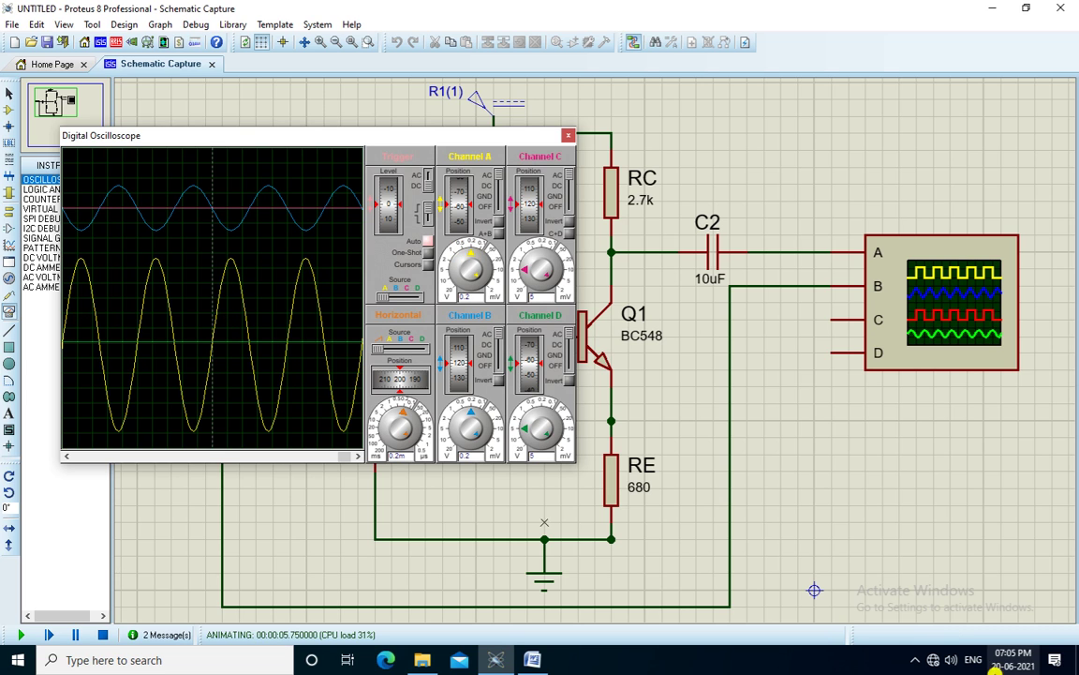
click(917, 658)
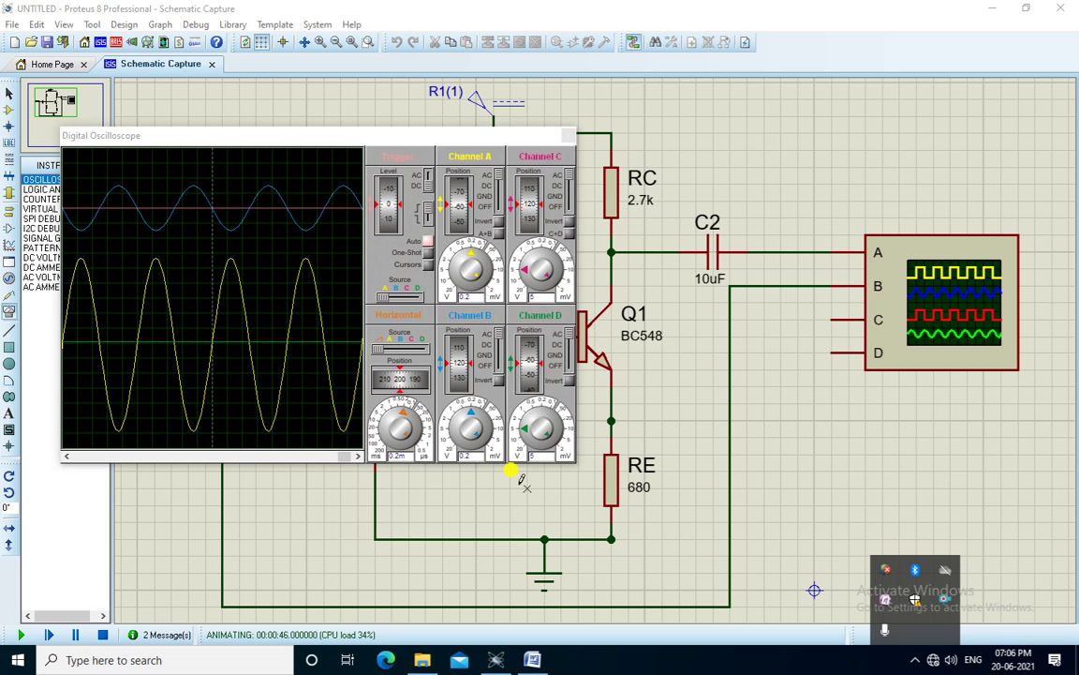
click(457, 450)
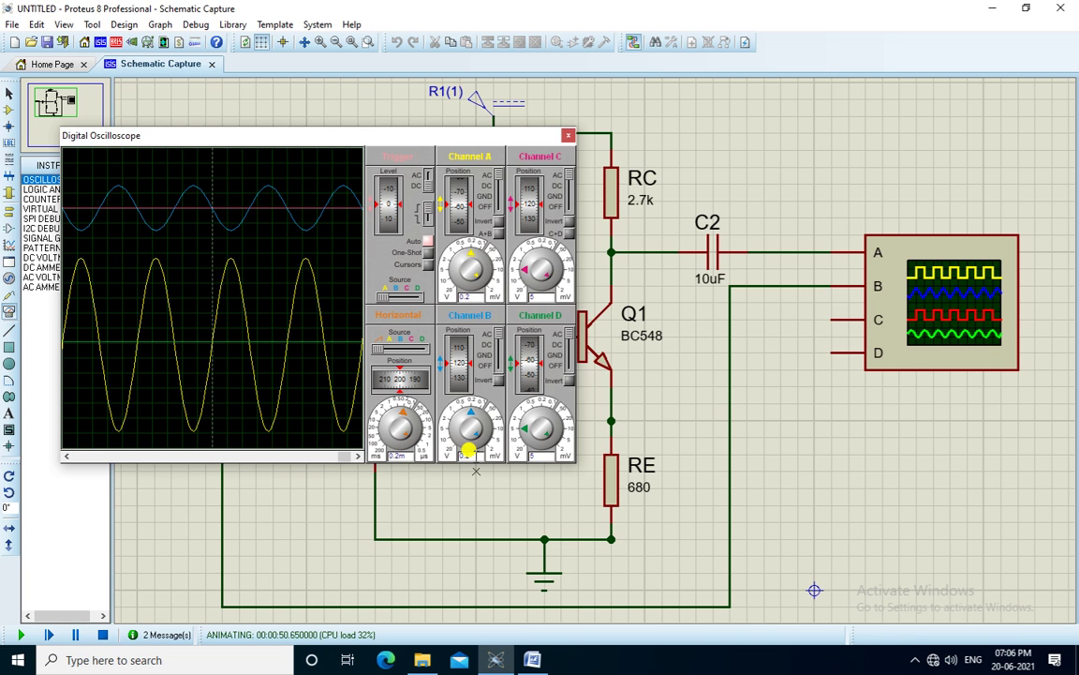
click(499, 661)
click(503, 663)
Enter 1.2 in row 3's O/P Voltage cell for the 0.3 V input
click(549, 660)
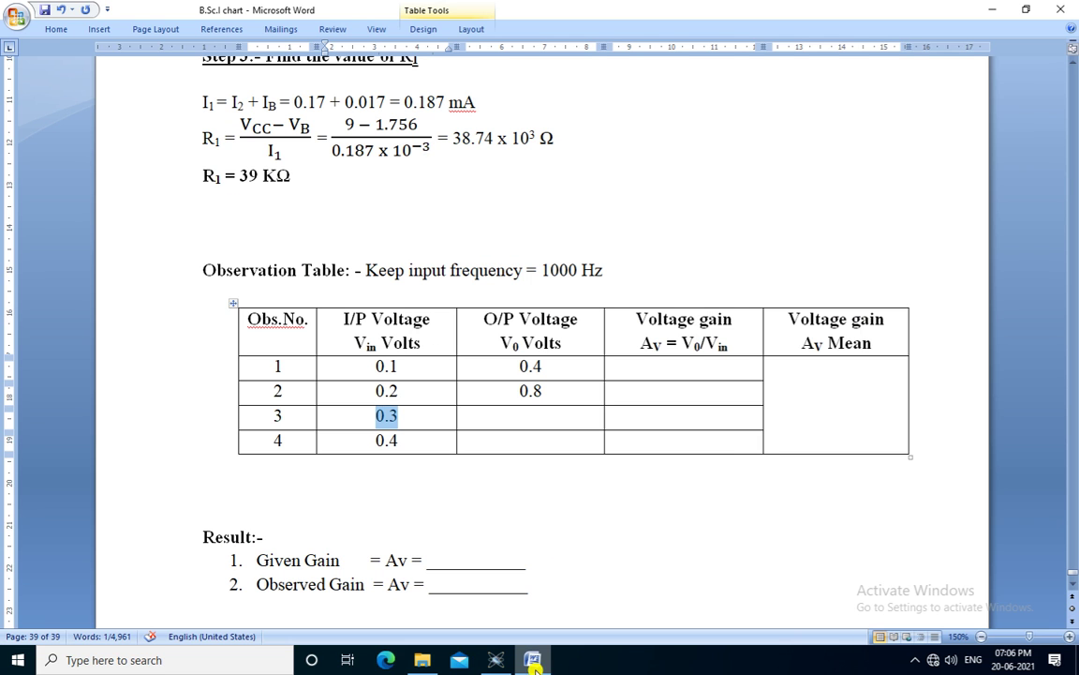
click(518, 410)
text(1)
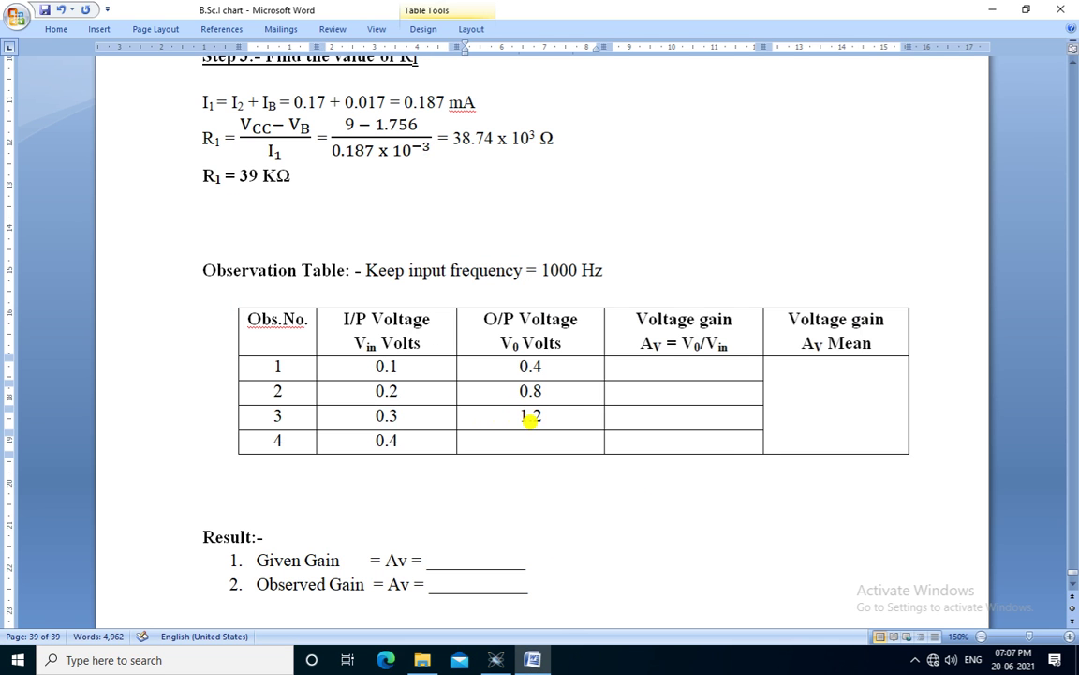
text(.2)
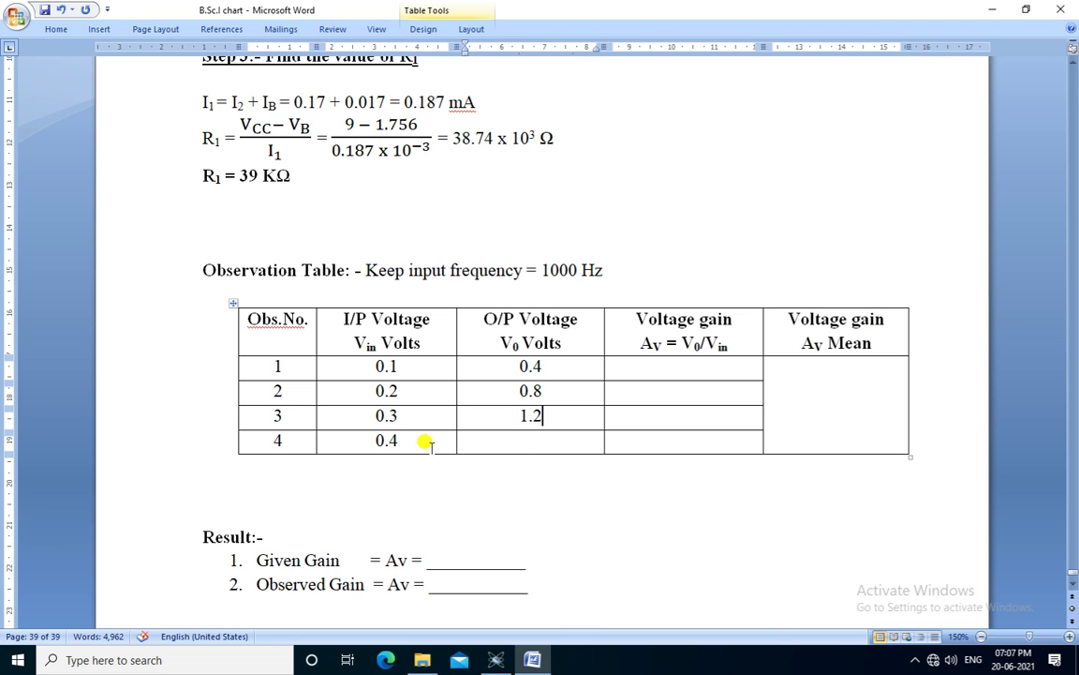
double_click(405, 437)
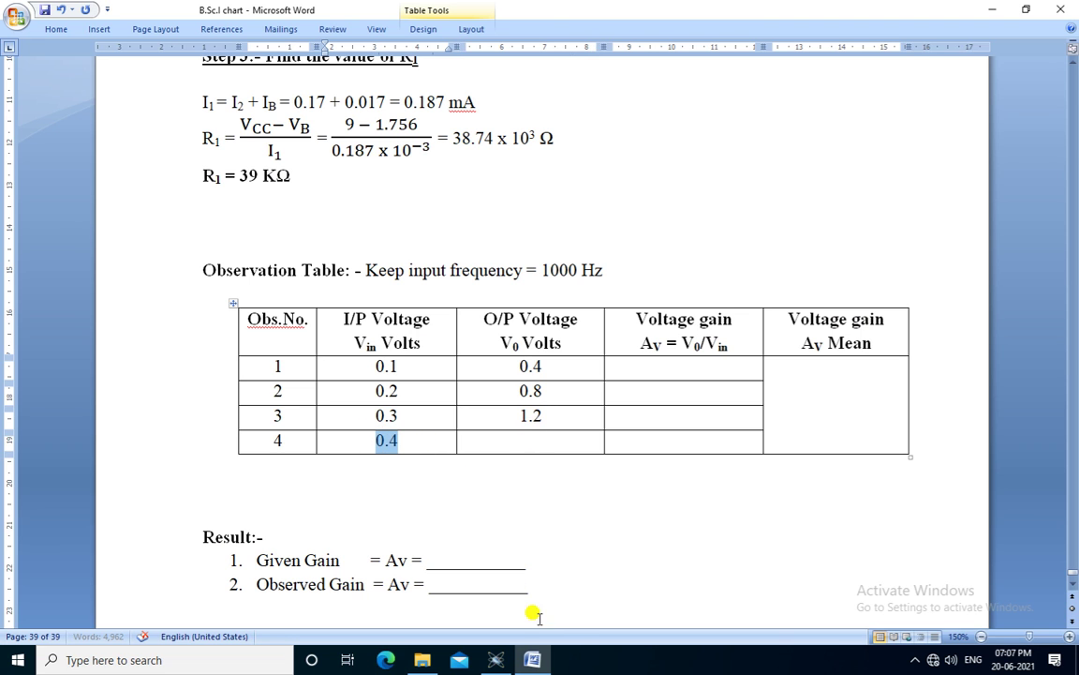
click(495, 659)
Change the sine source amplitude to 0.4 and run the simulation
click(103, 634)
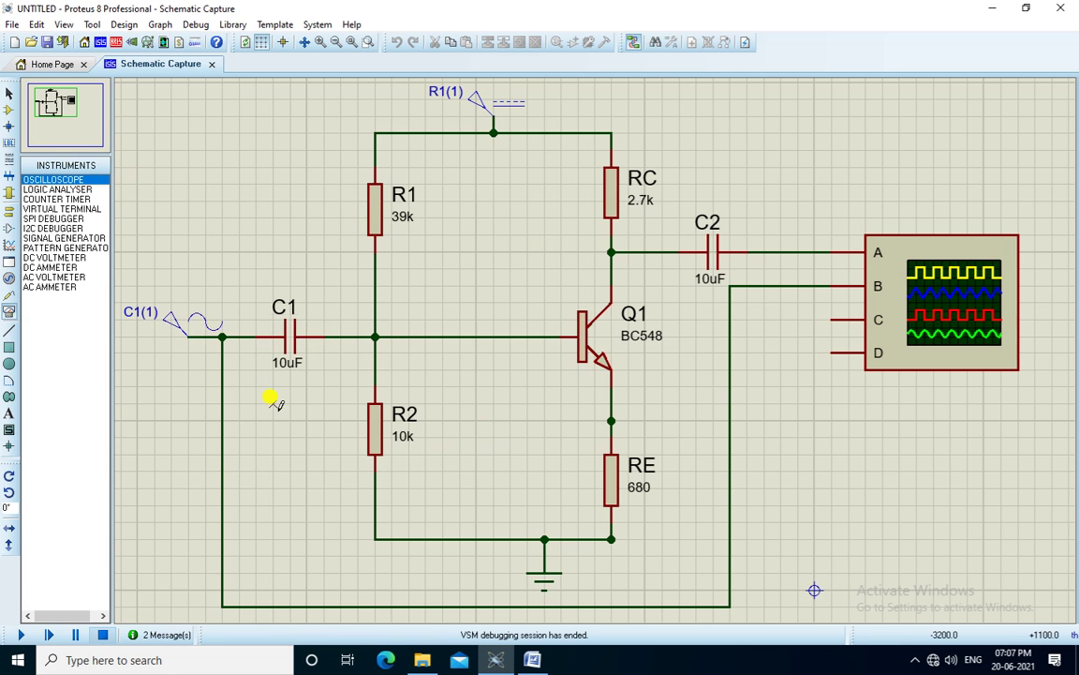
double_click(192, 316)
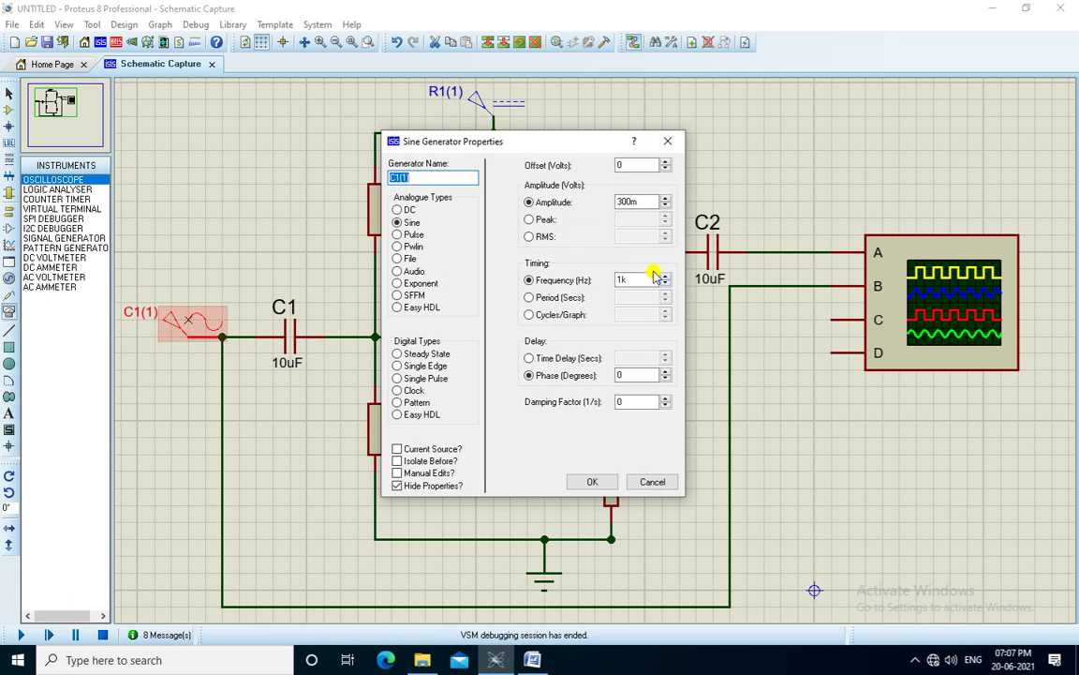
double_click(622, 203)
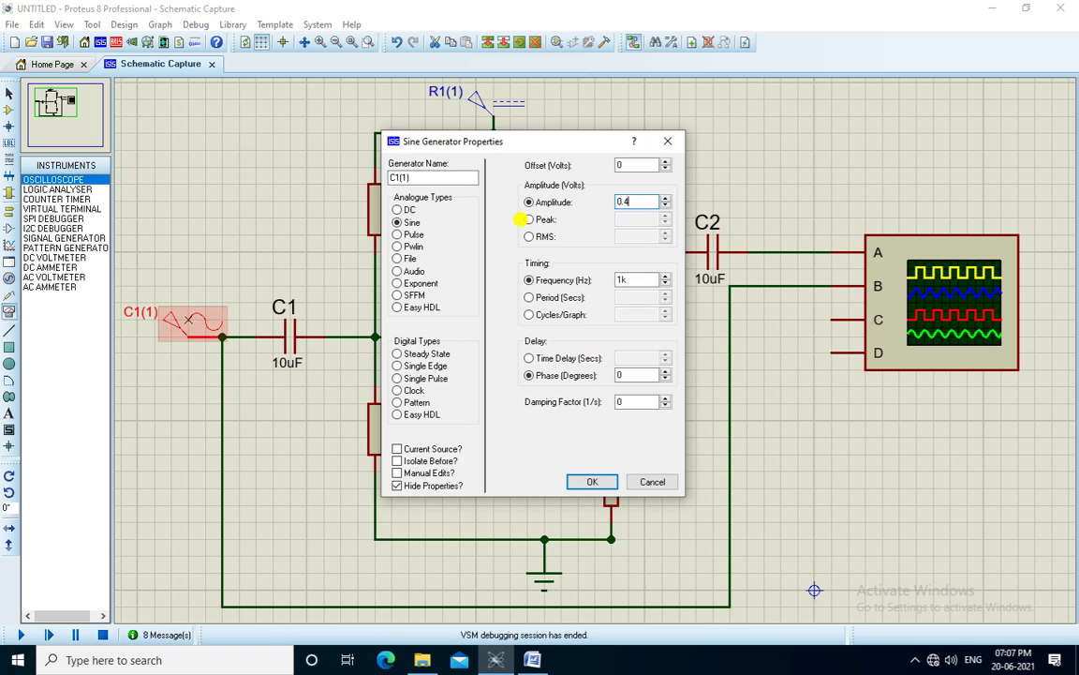
key(Return)
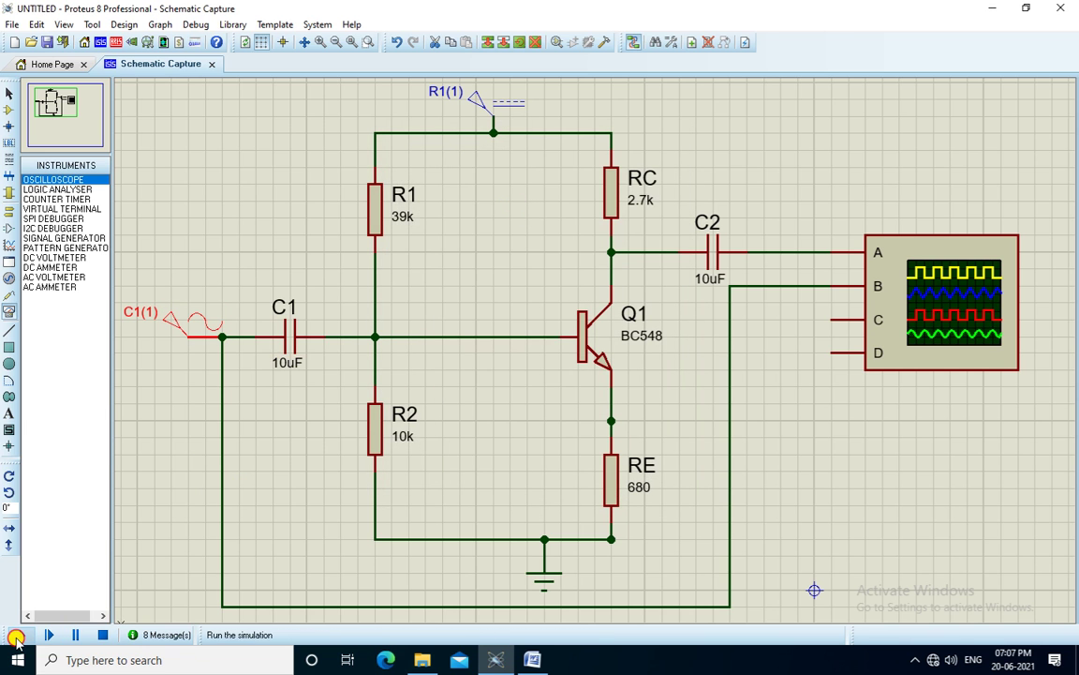
click(16, 638)
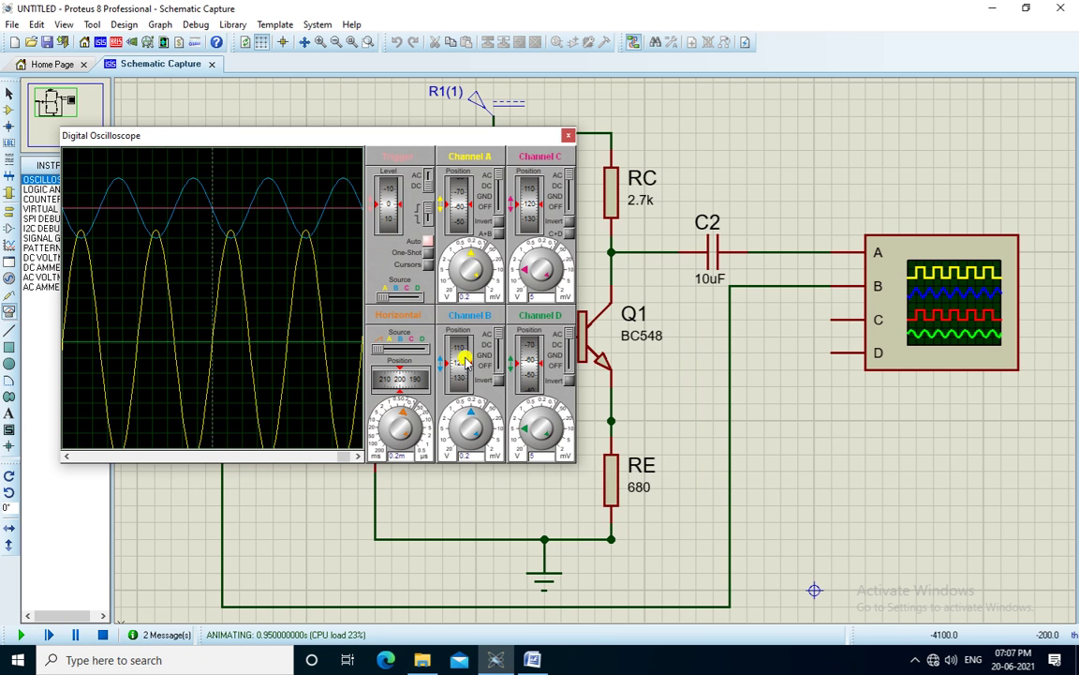
Adjust channel A and B scales and trace positions to read the output, then stop simulating
click(467, 260)
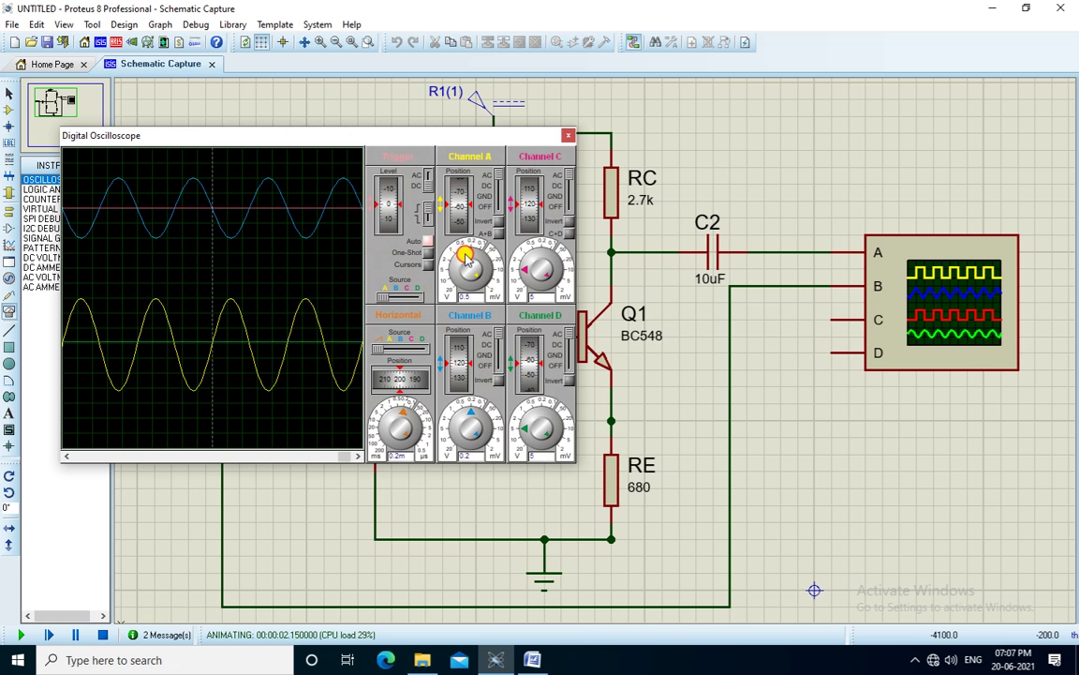
click(467, 415)
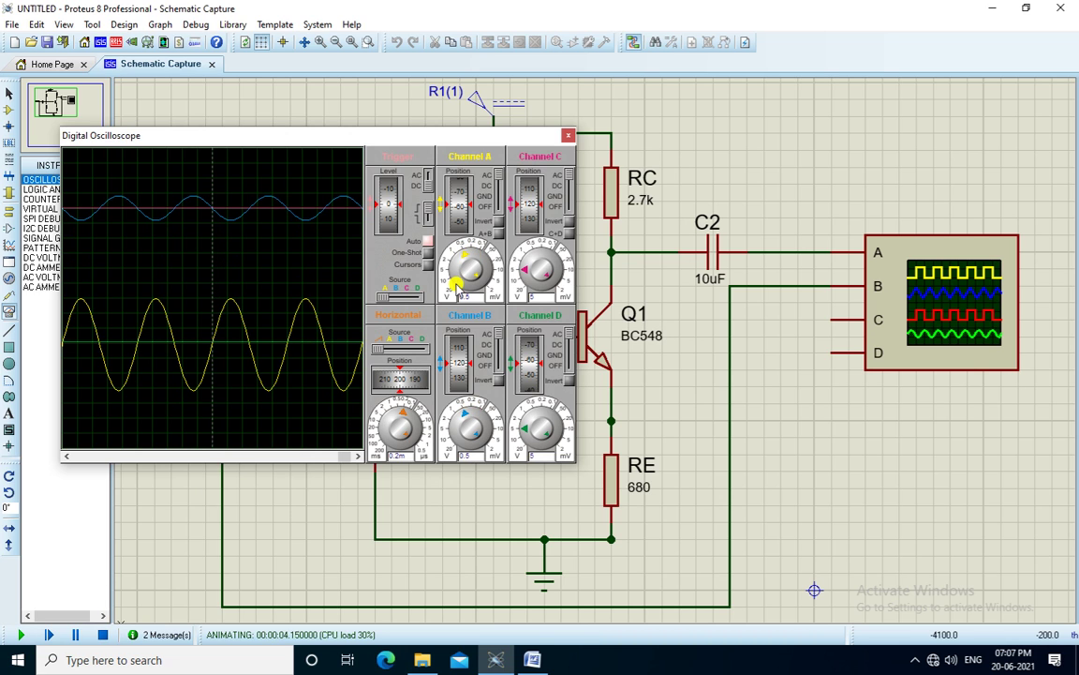
drag(456, 369, 452, 379)
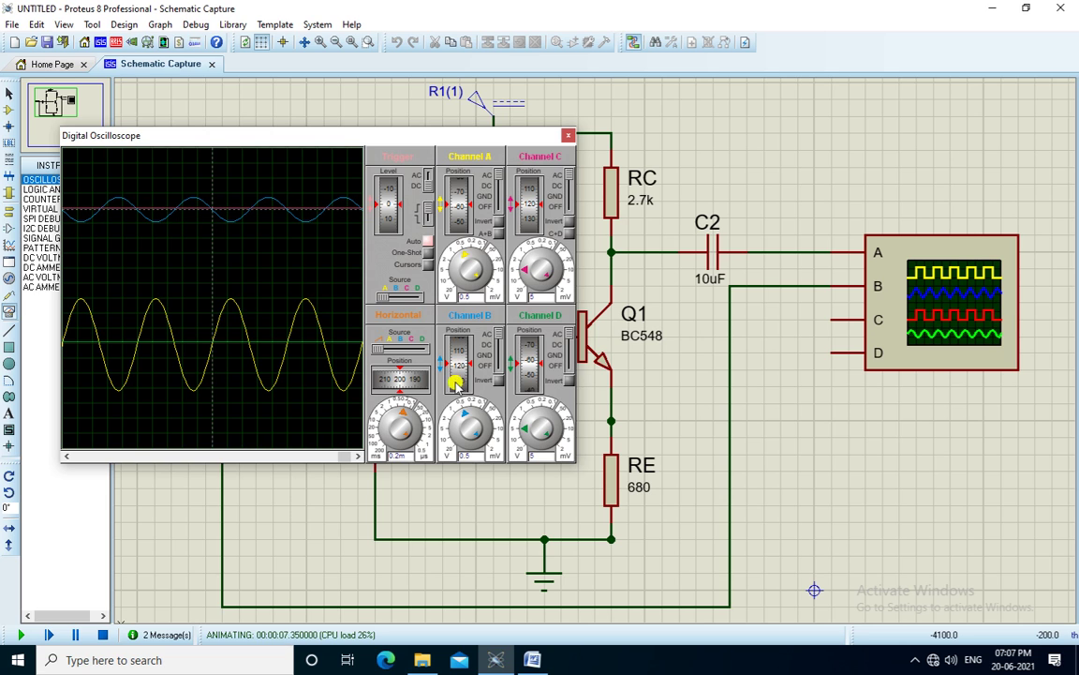
click(469, 415)
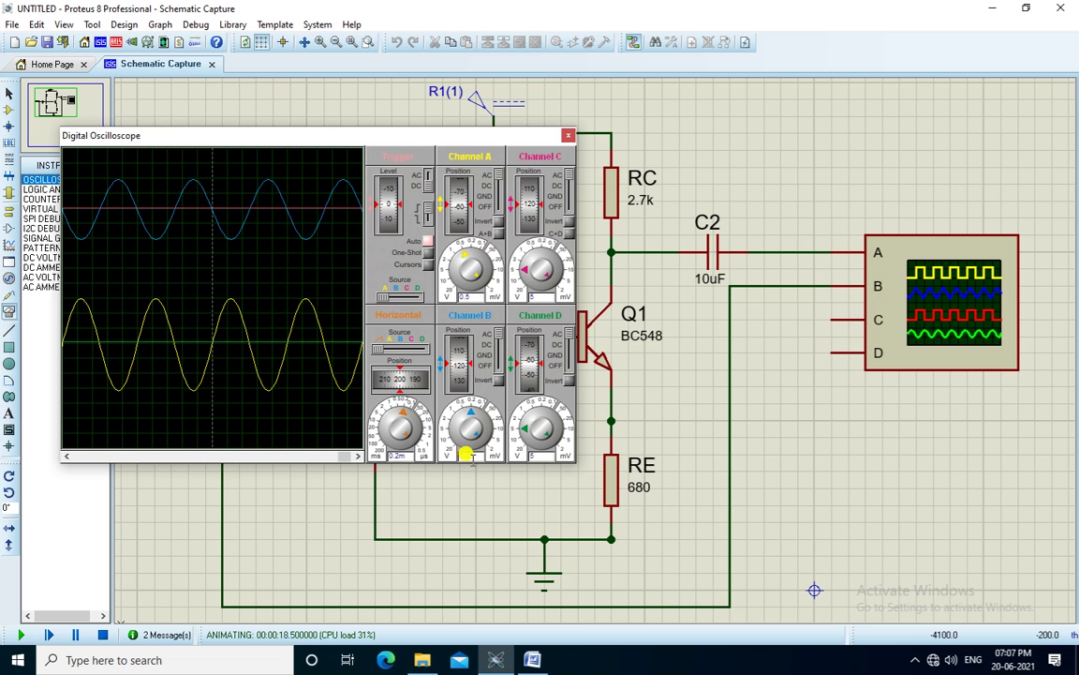
click(473, 261)
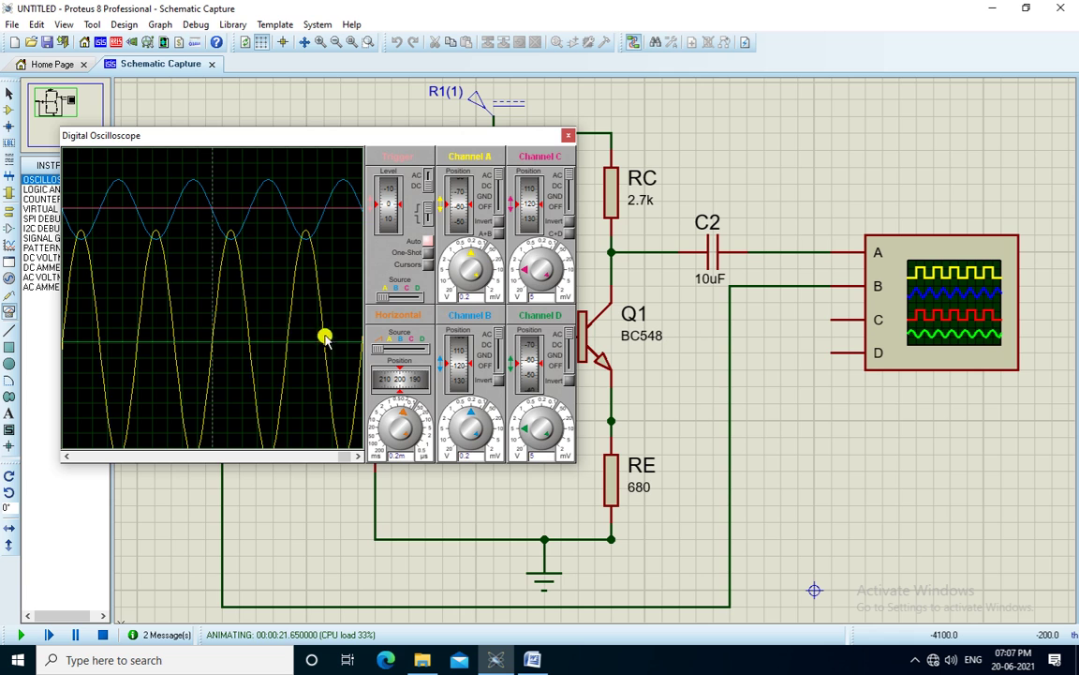
drag(453, 211, 464, 230)
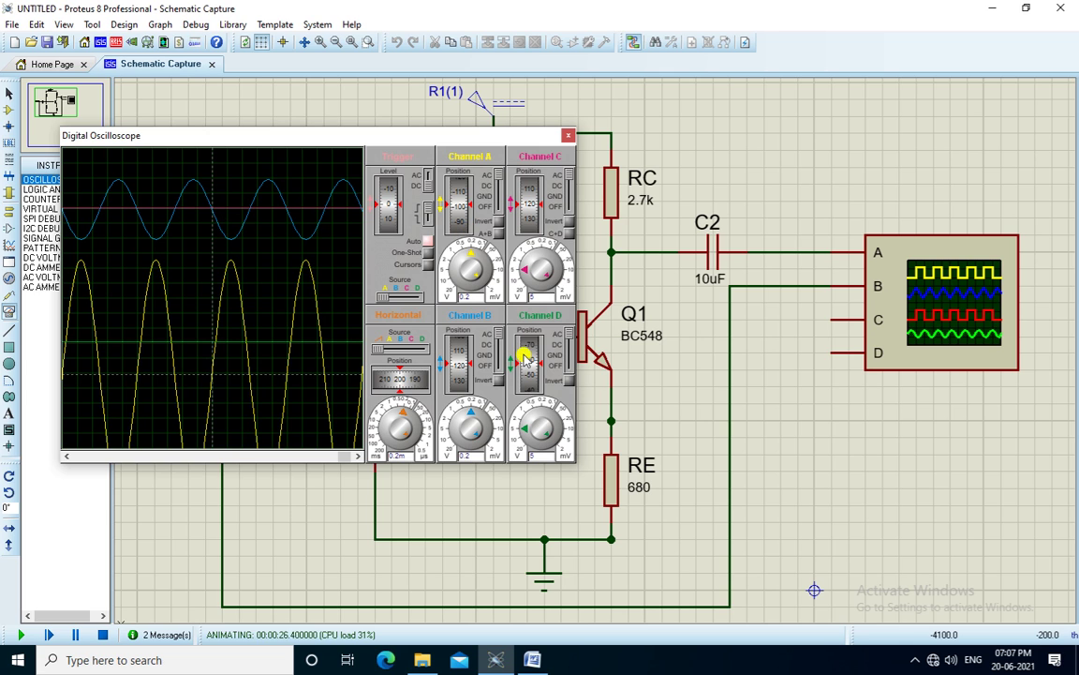
drag(526, 354, 532, 370)
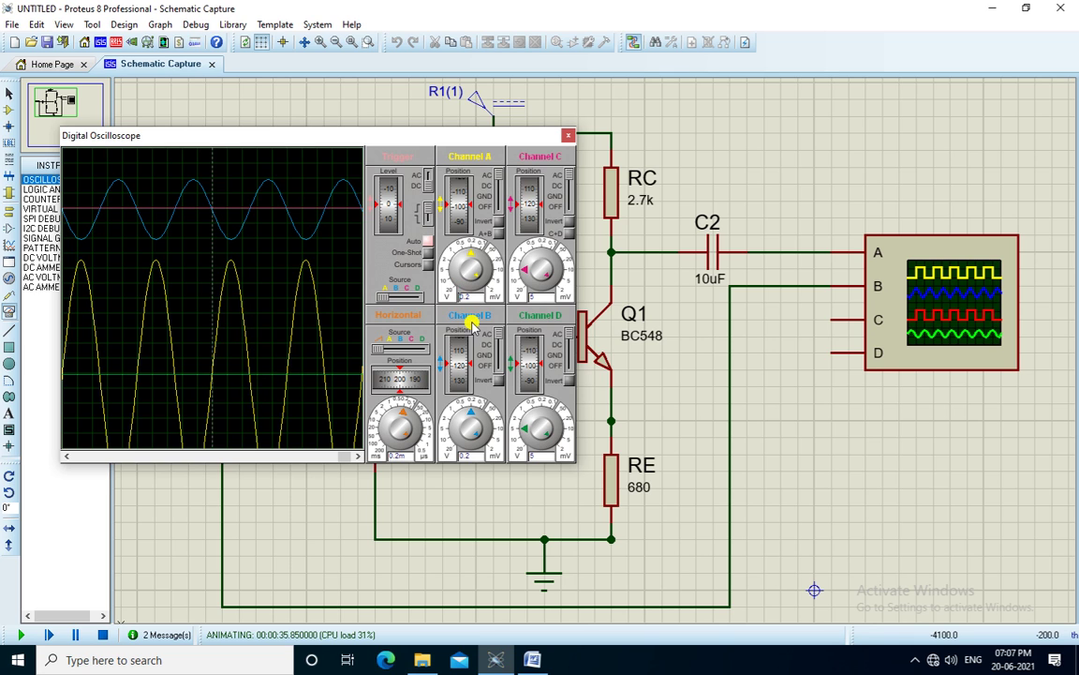
click(102, 637)
Enter 1.6 in row 4's O/P Voltage cell for the 0.4 V input
click(533, 660)
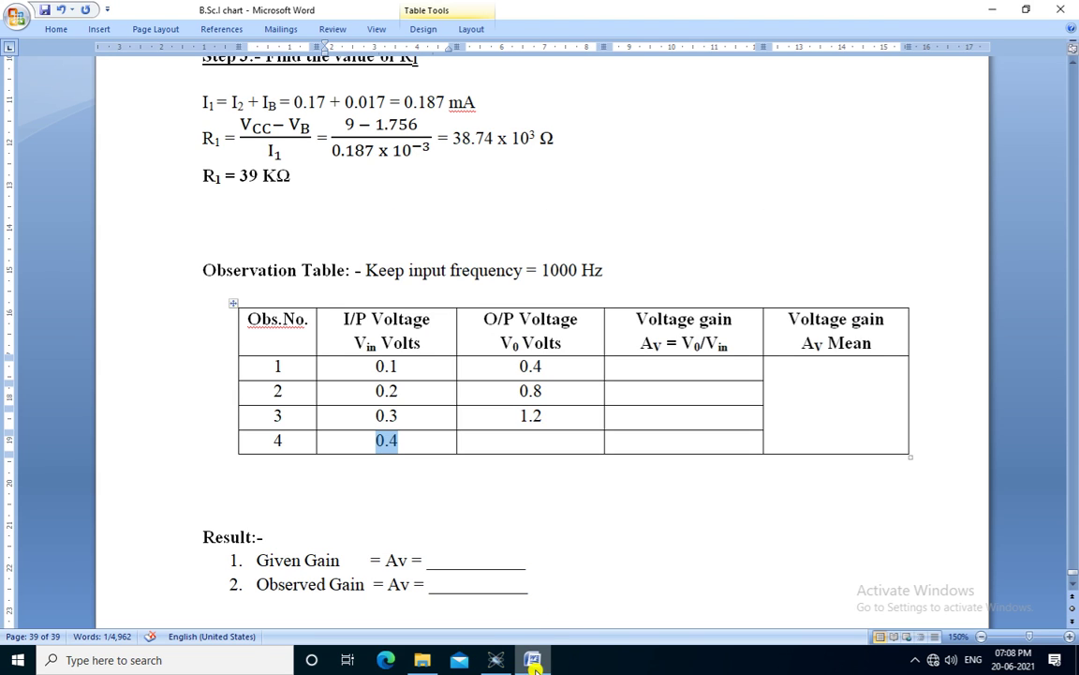
click(530, 438)
text(1.)
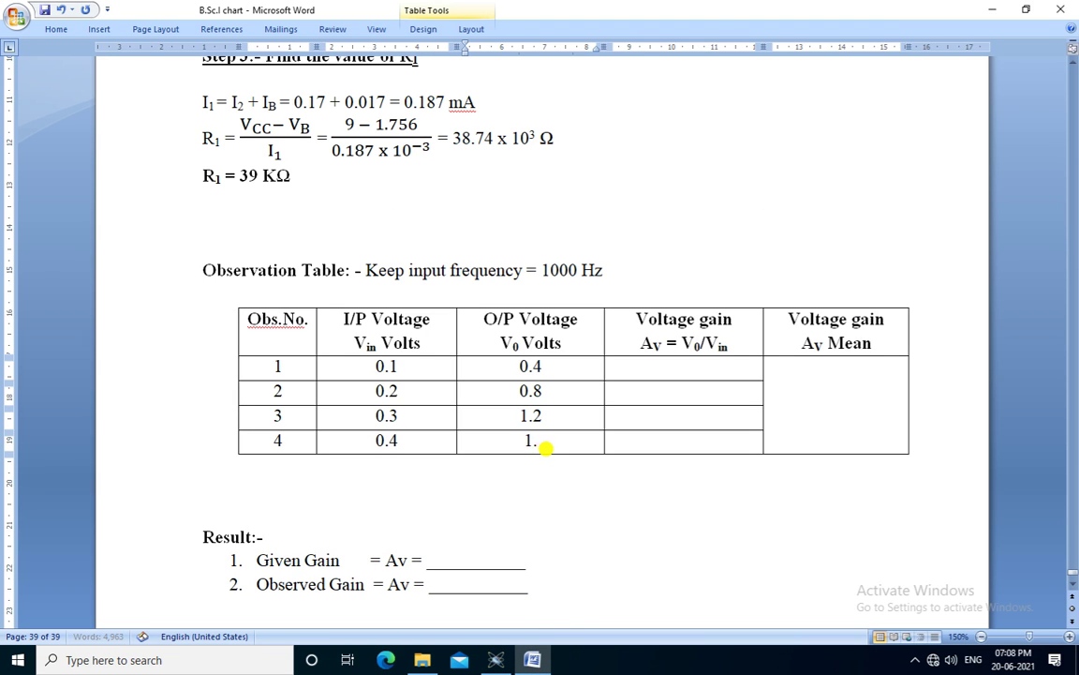
text(6)
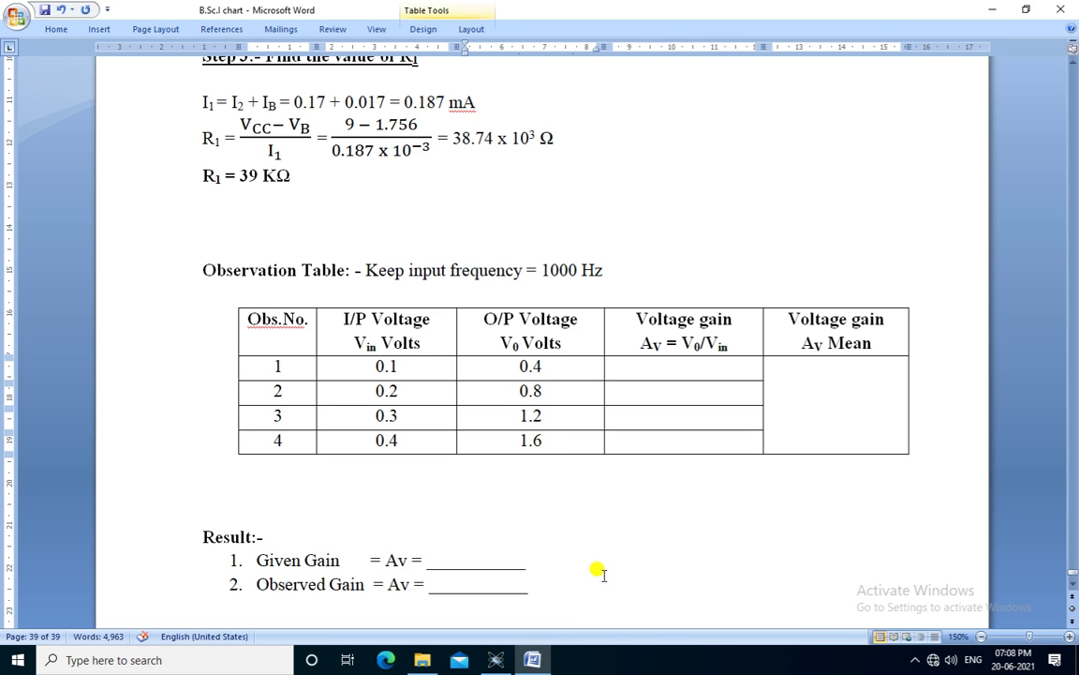
drag(675, 368, 676, 435)
Work out row 1's gain from 0.4 / 0.1 and enter 4 in its Av cell
click(656, 375)
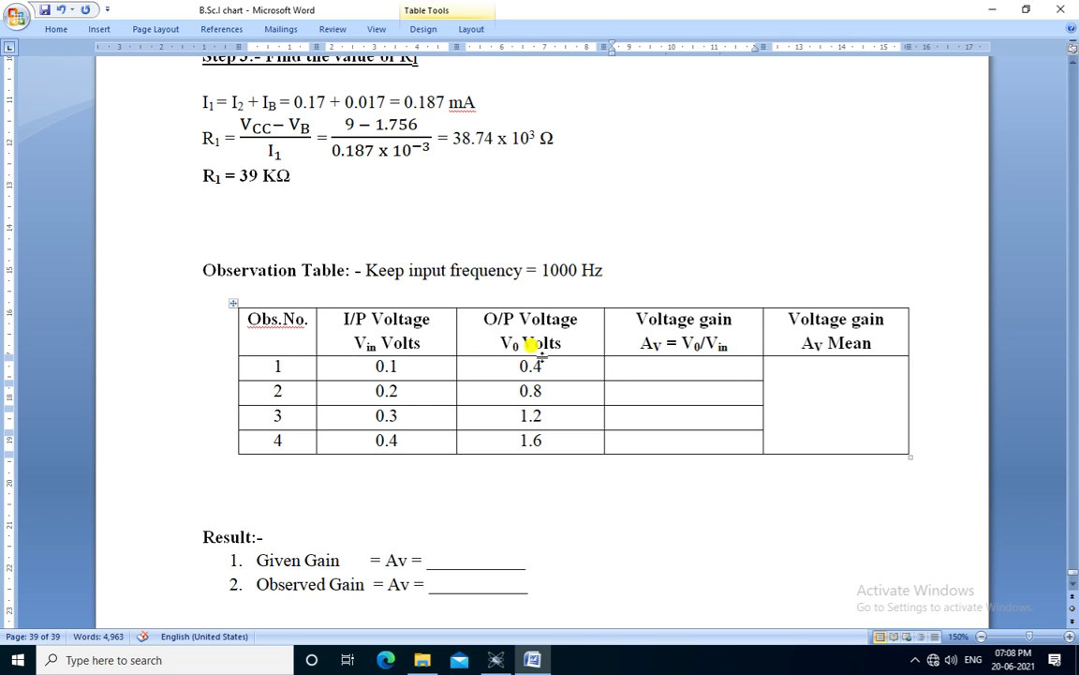
double_click(530, 366)
double_click(379, 366)
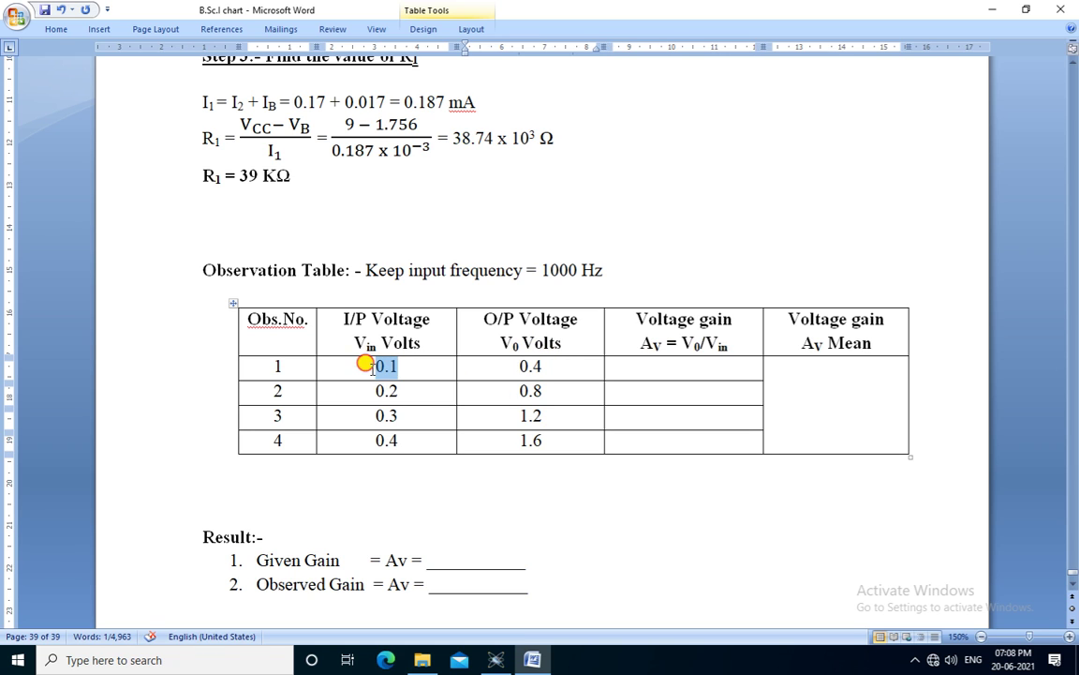
click(687, 367)
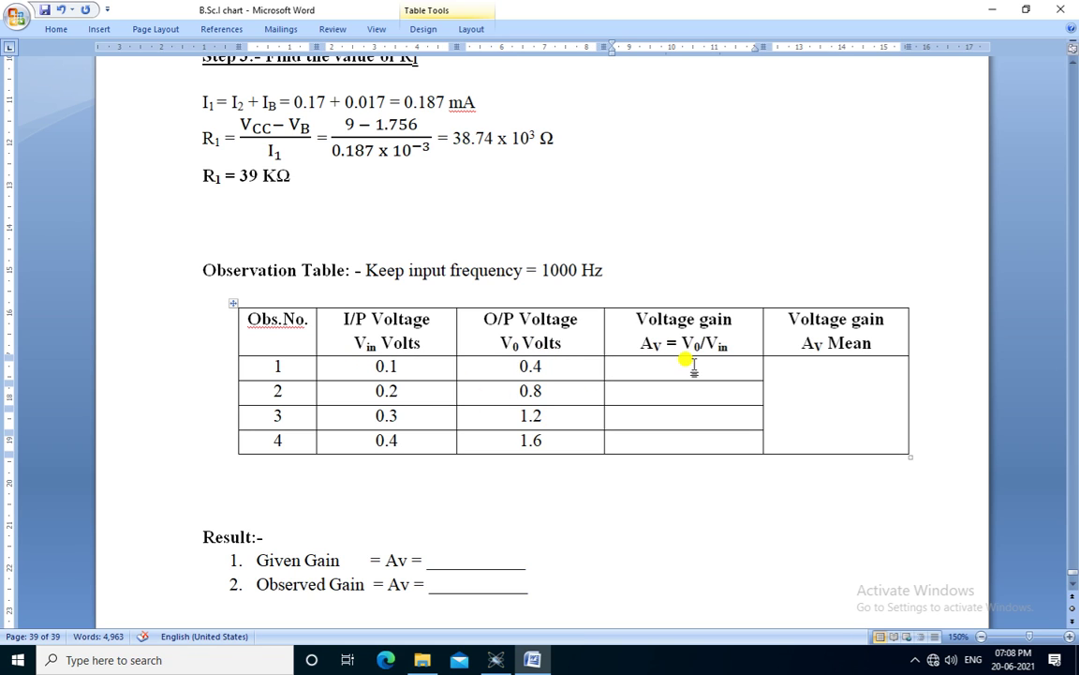
double_click(531, 367)
double_click(384, 367)
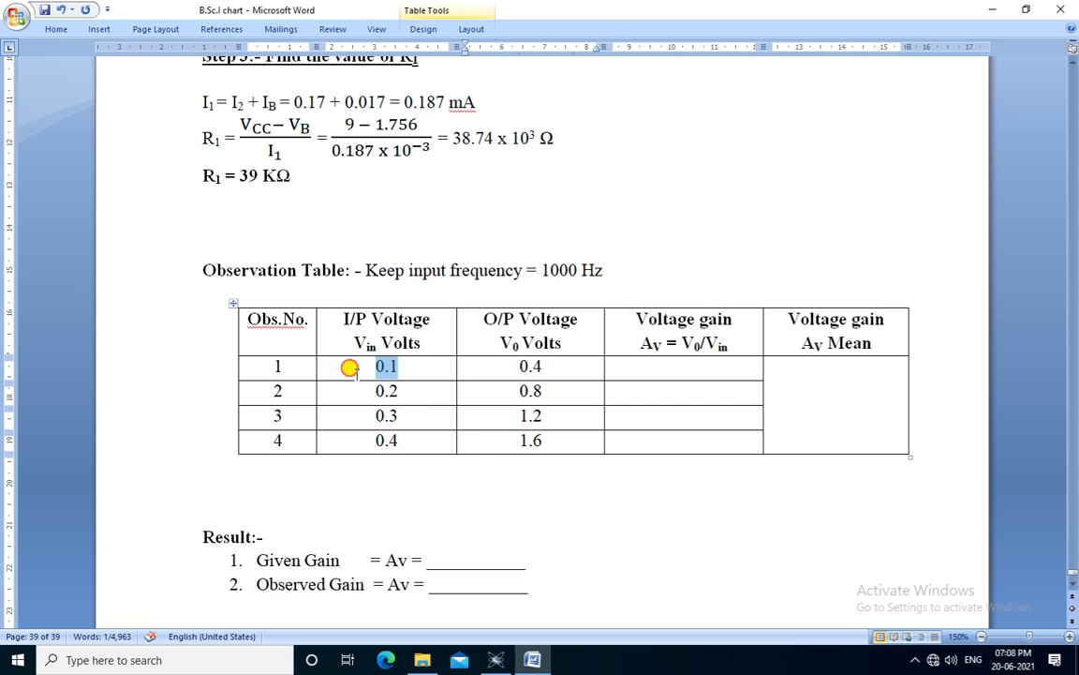
click(692, 369)
text(4)
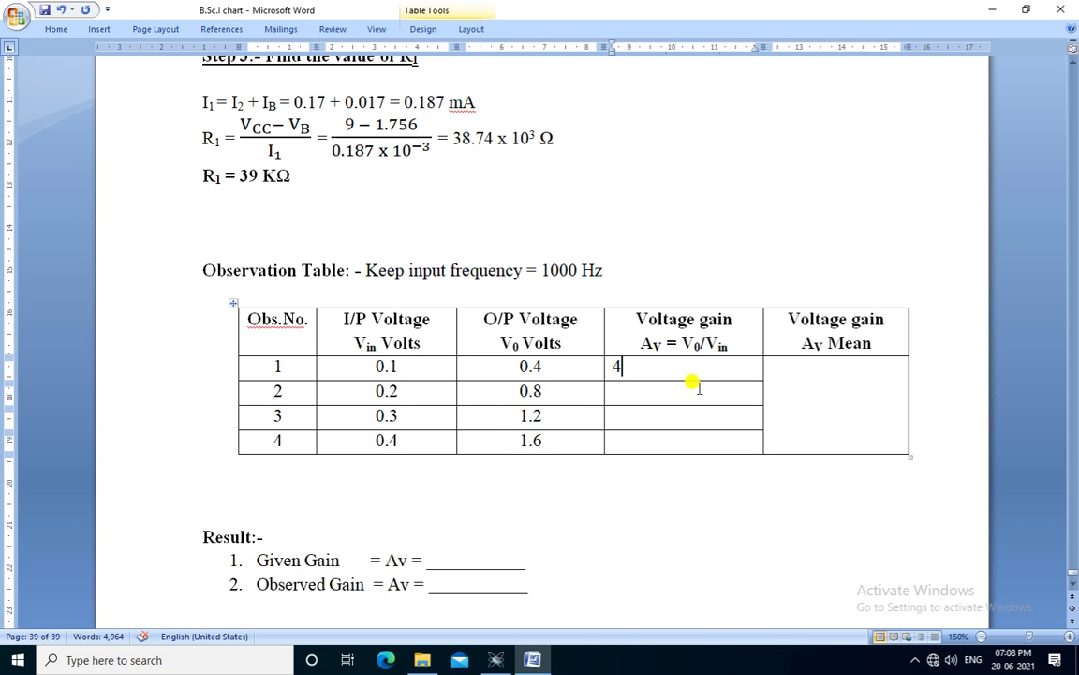
Enter a voltage gain of 4 in rows 2, 3 and 4
click(660, 387)
text(4)
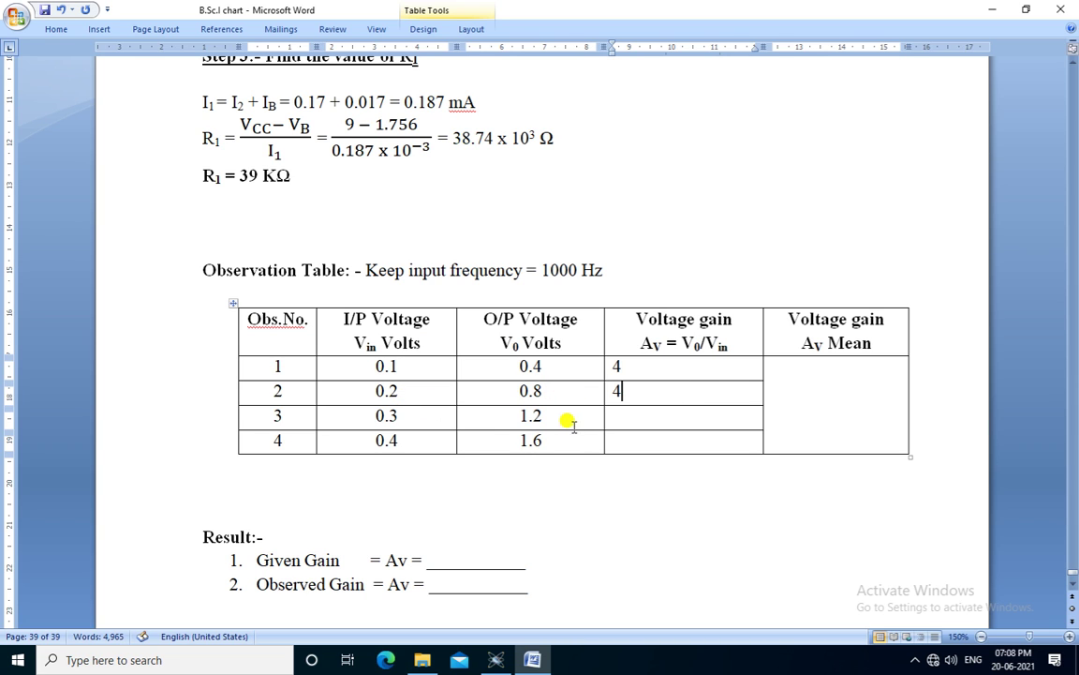
click(647, 414)
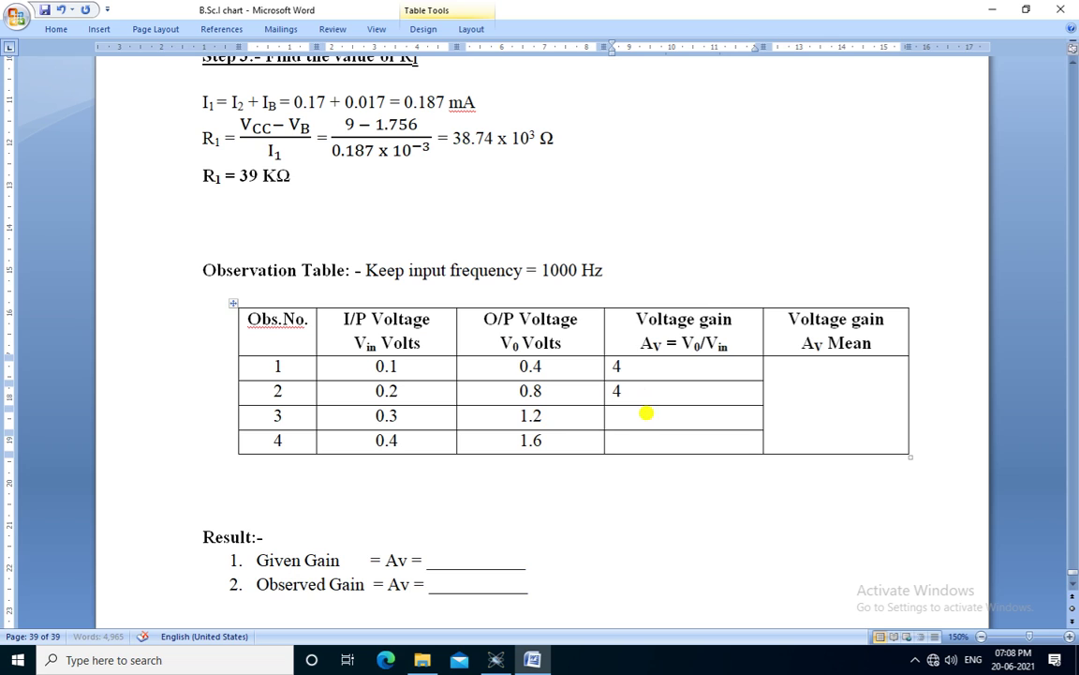
text(4)
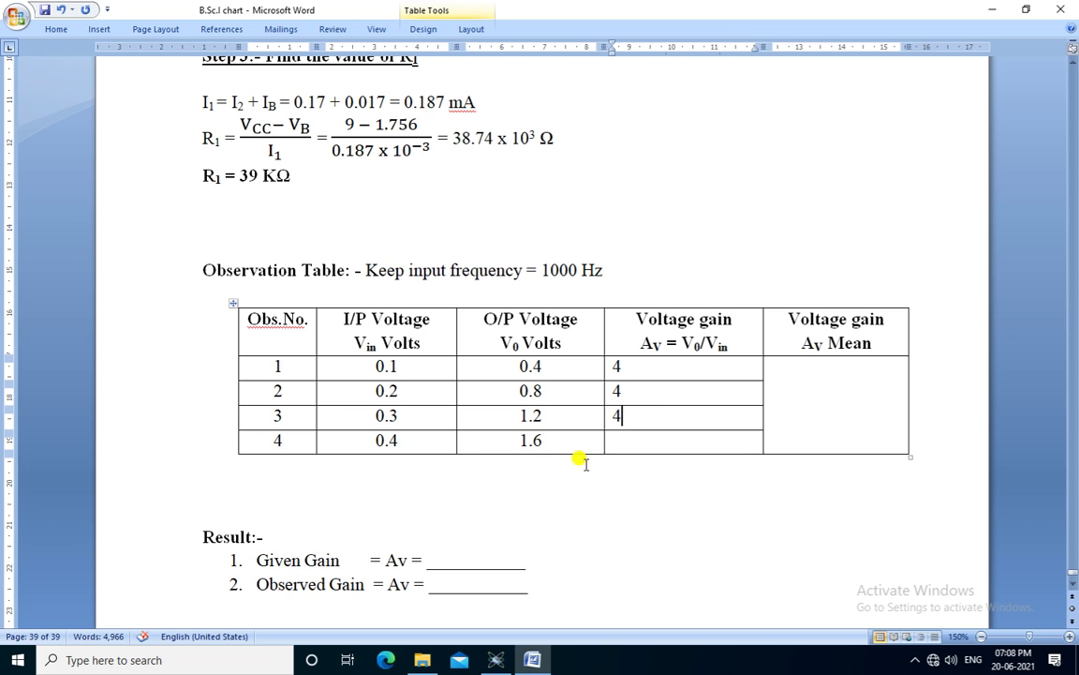
click(645, 439)
text(4)
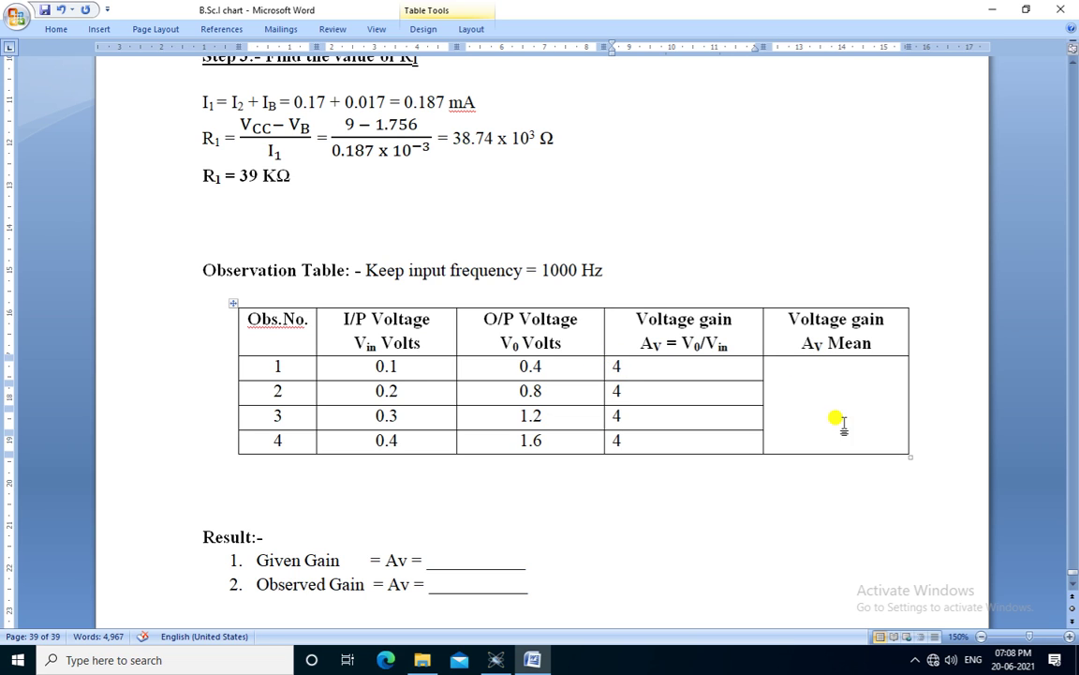
drag(609, 359, 627, 436)
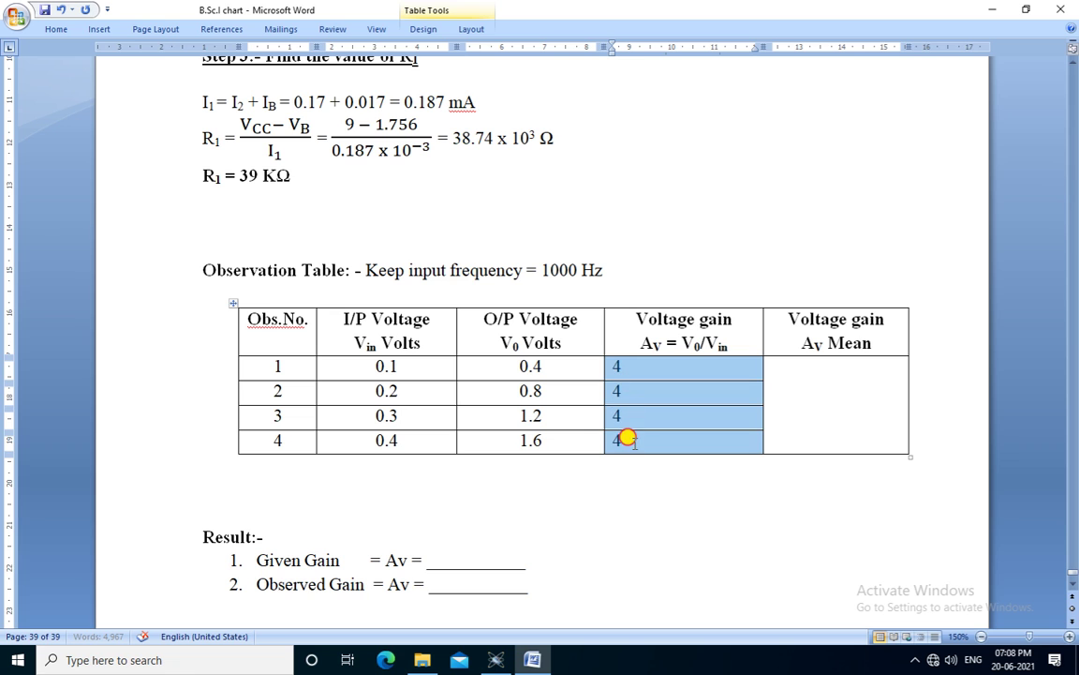
Enter 4 as the mean voltage gain (Av) in the observation table
click(835, 393)
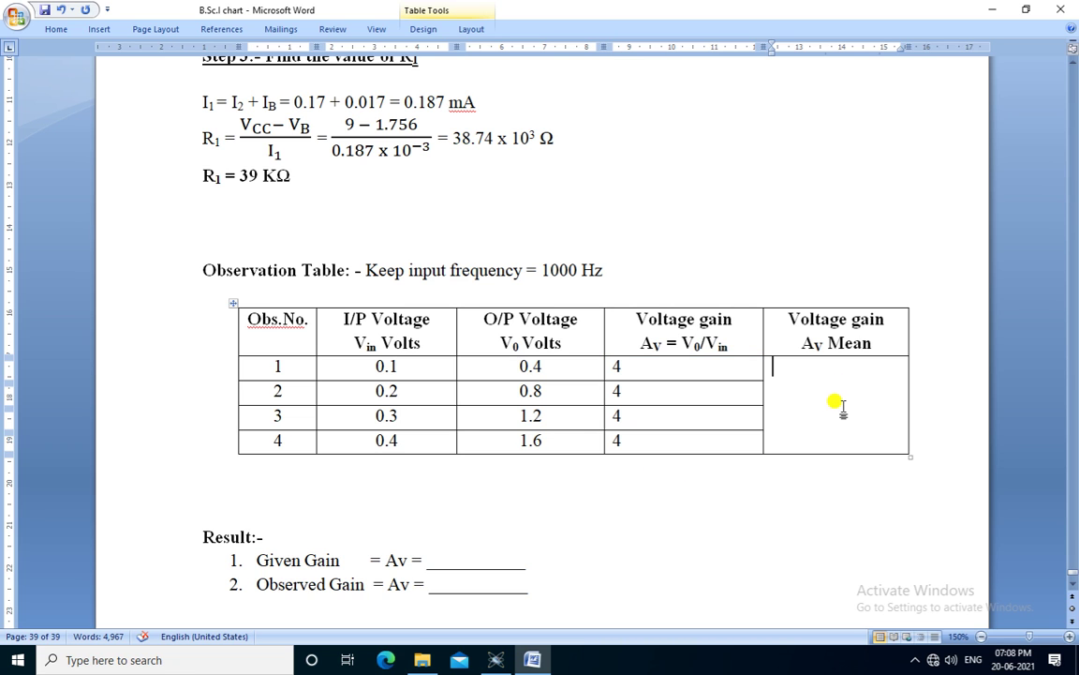
text(4)
scroll(853, 440, down, 1)
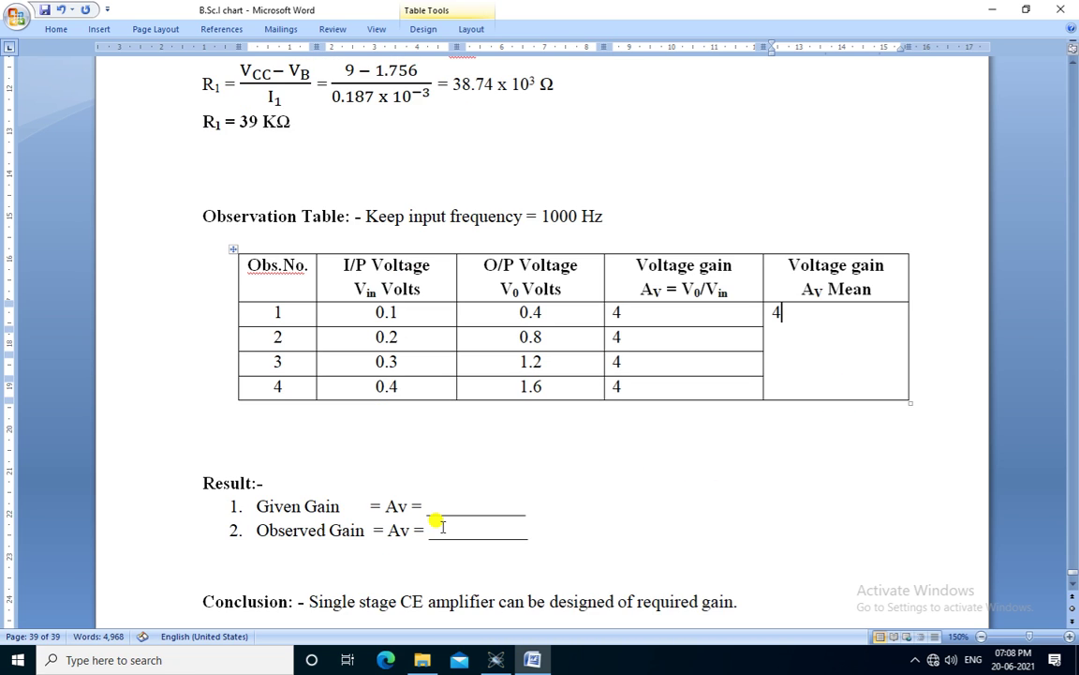
Fill the Result section's Given Gain and Observed Gain blanks with 4
drag(518, 499, 439, 503)
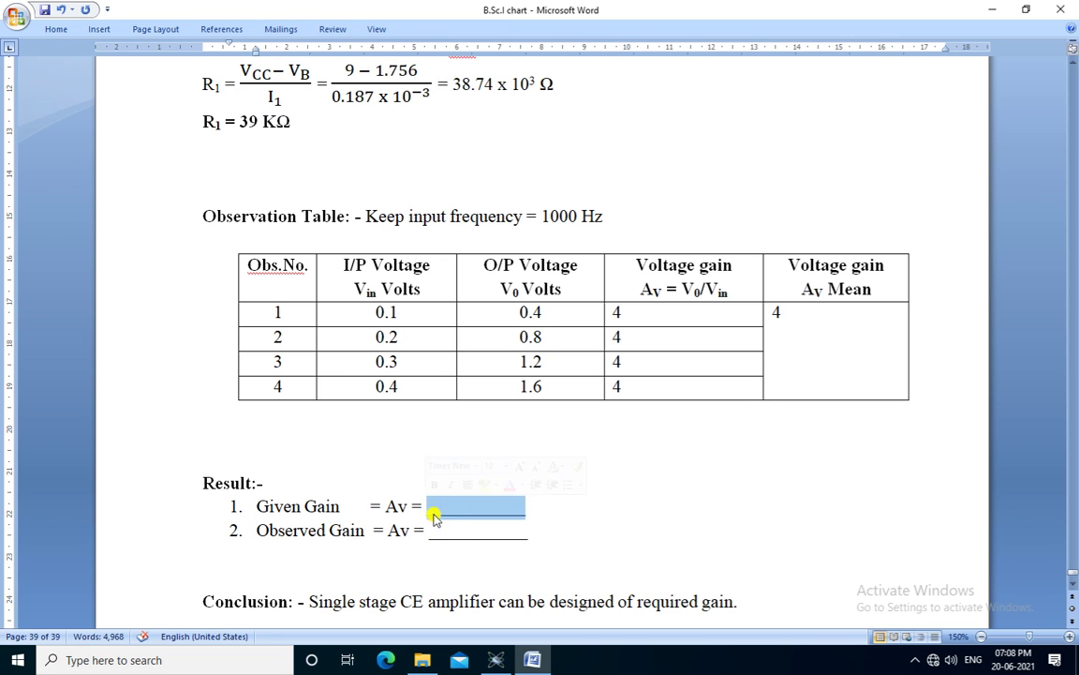
text(4)
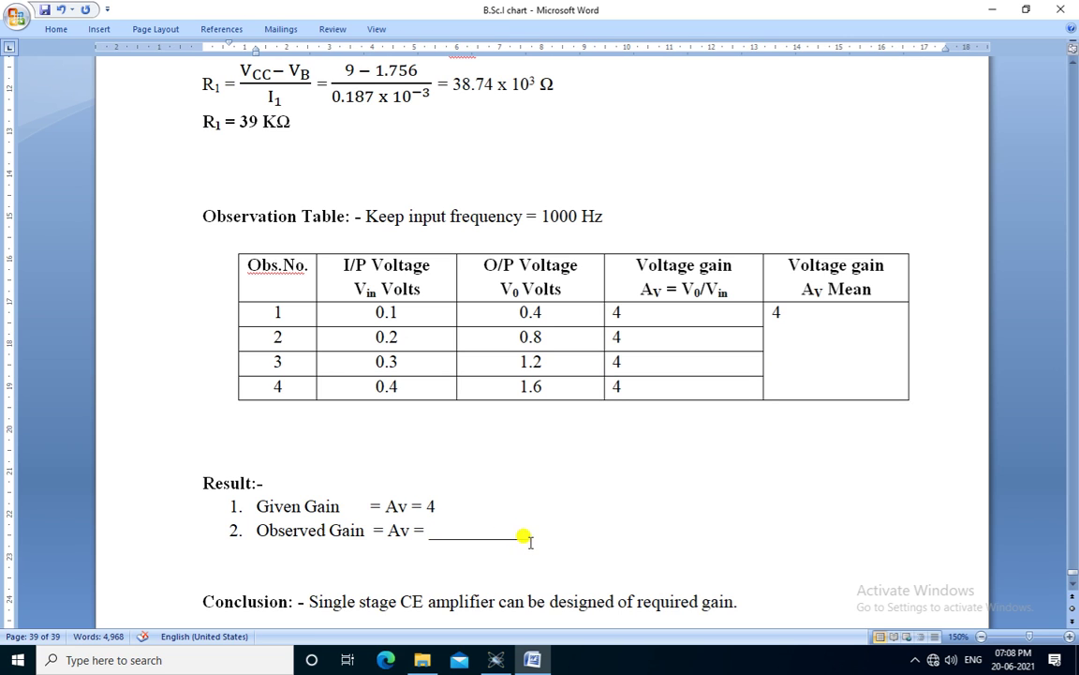
drag(524, 539, 421, 533)
text(4)
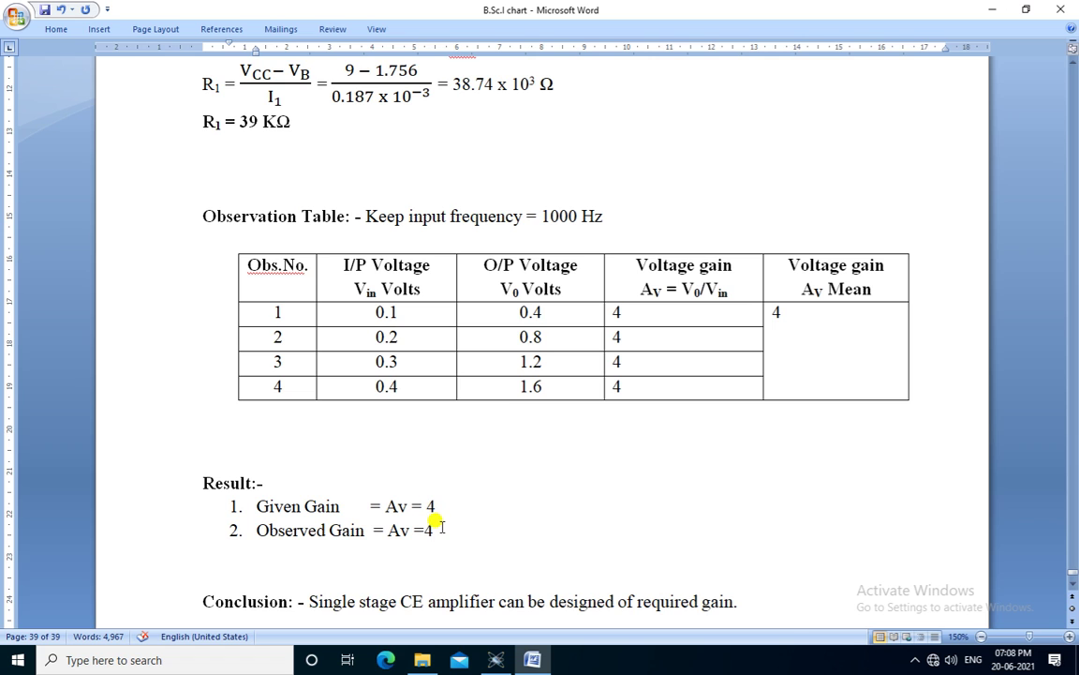
scroll(448, 529, down, 1)
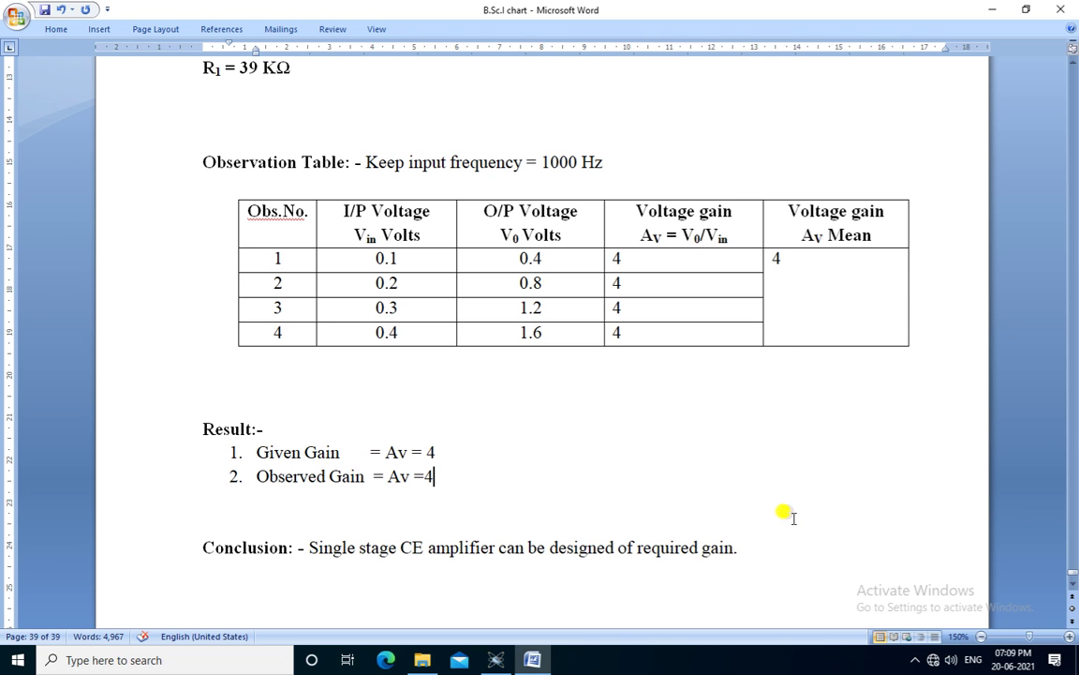